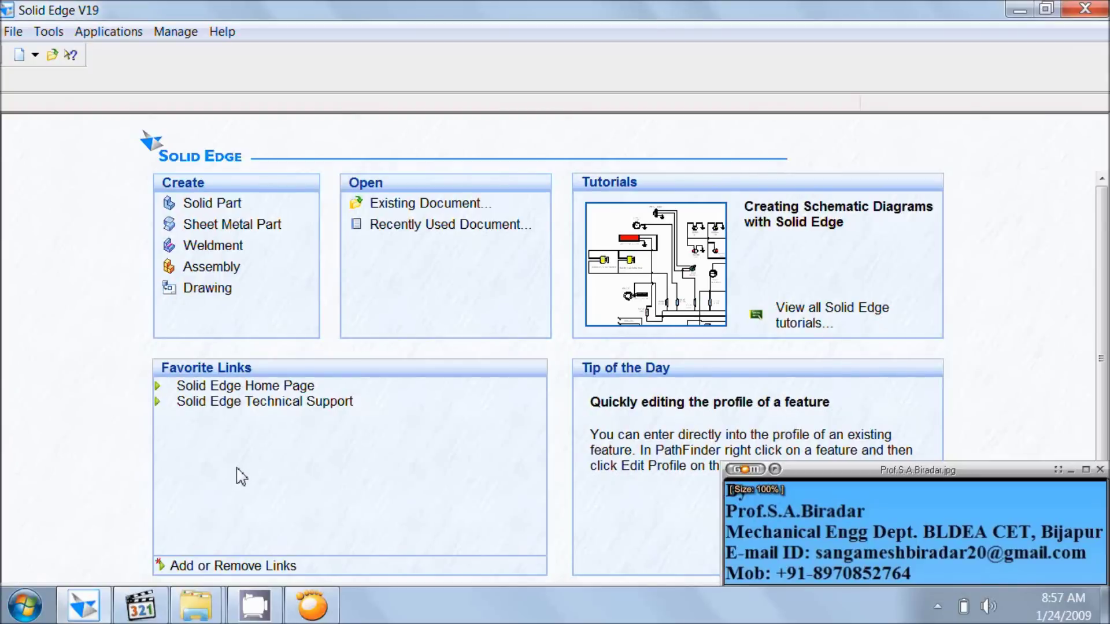
Step: Create a new solid part and start a protrusion sketch on the Front (xz) plane, with the lever drawing alongside
click(206, 209)
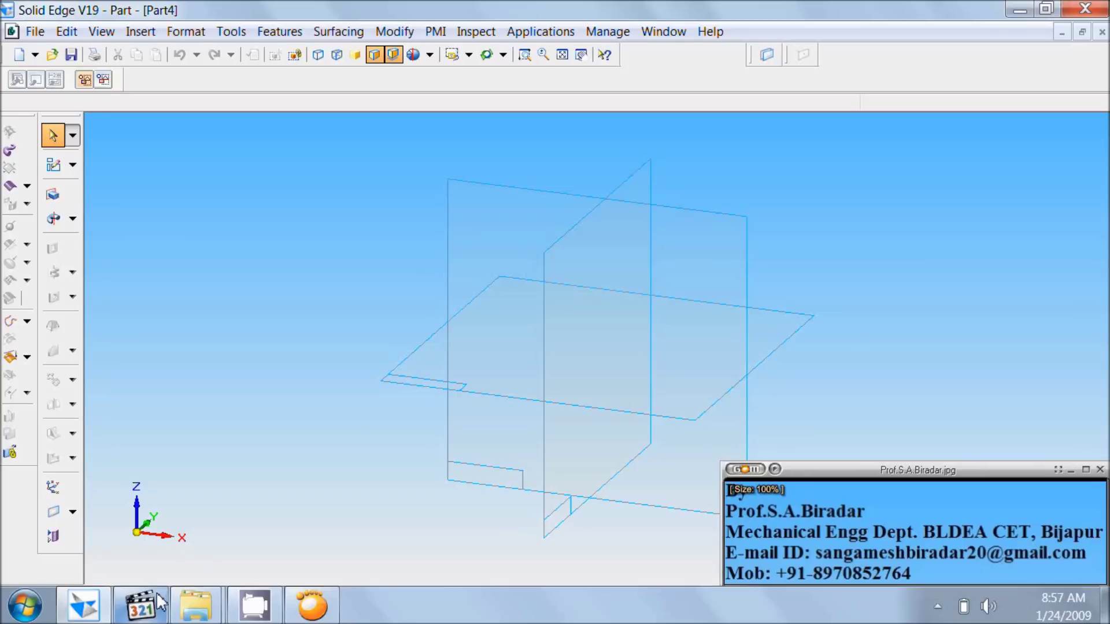
click(141, 605)
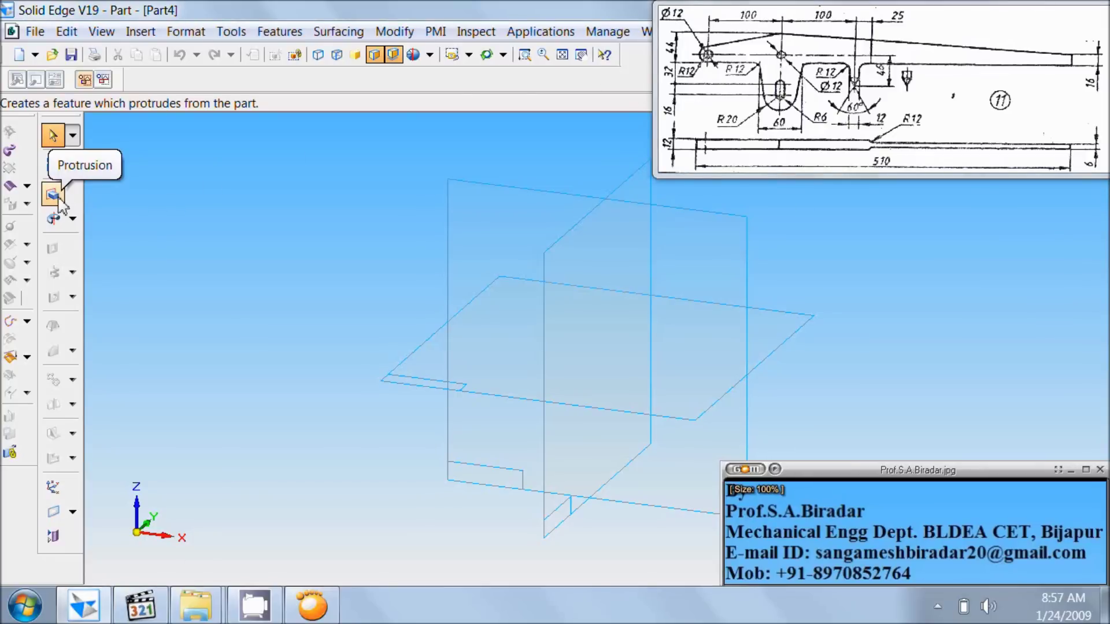
click(53, 196)
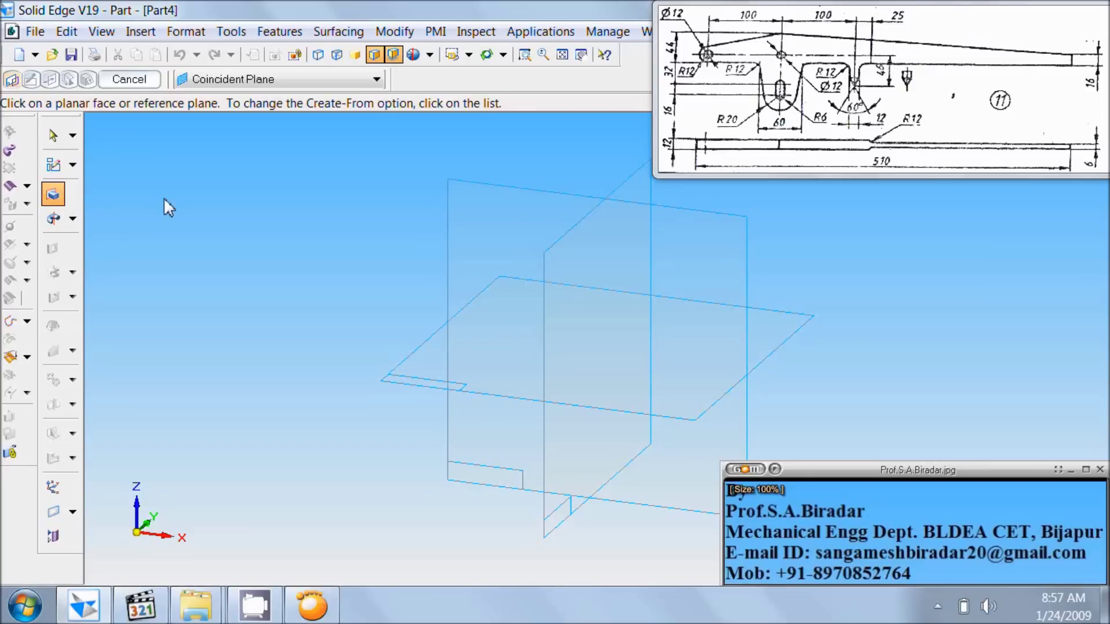
click(472, 229)
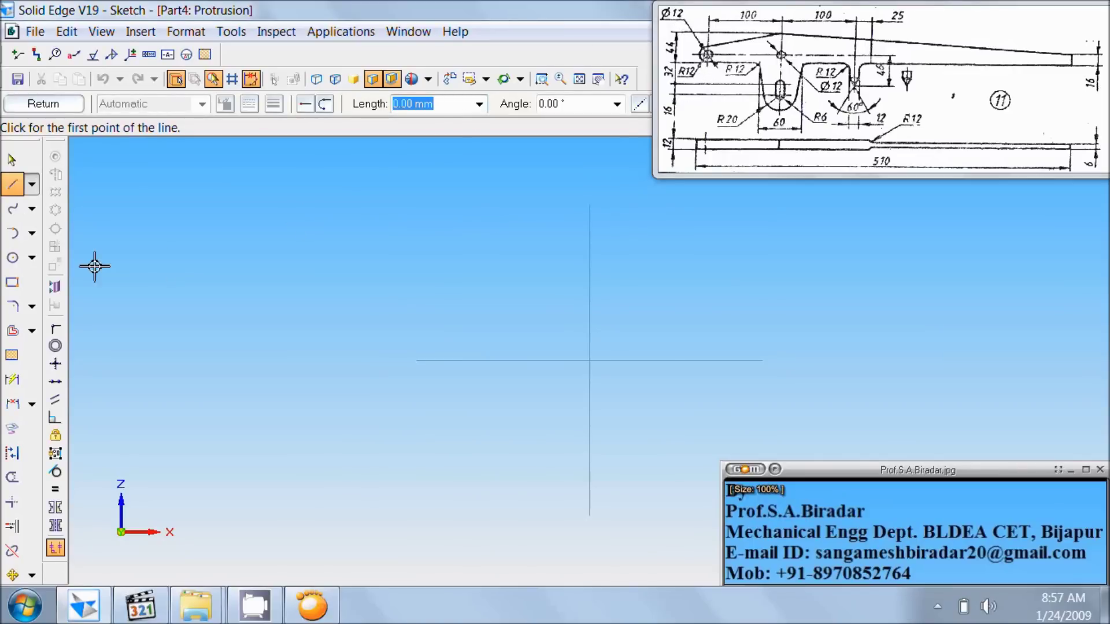
Step: Draw concentric Ø12 and Ø24 circles by centre at the lever's left end
click(12, 258)
click(230, 268)
text(12)
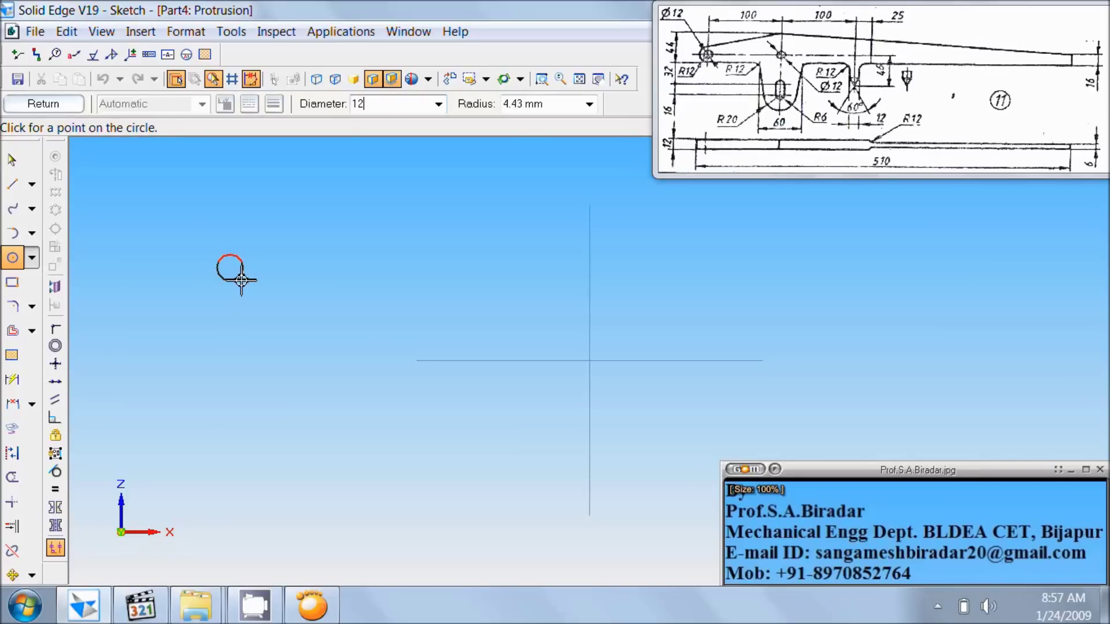
key(Return)
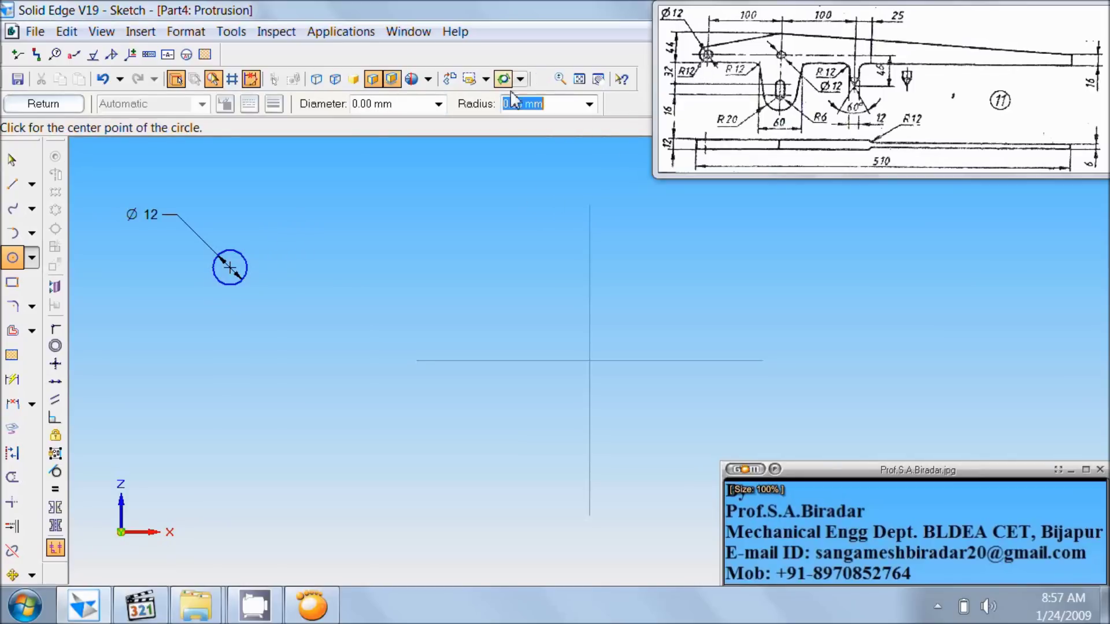
click(15, 257)
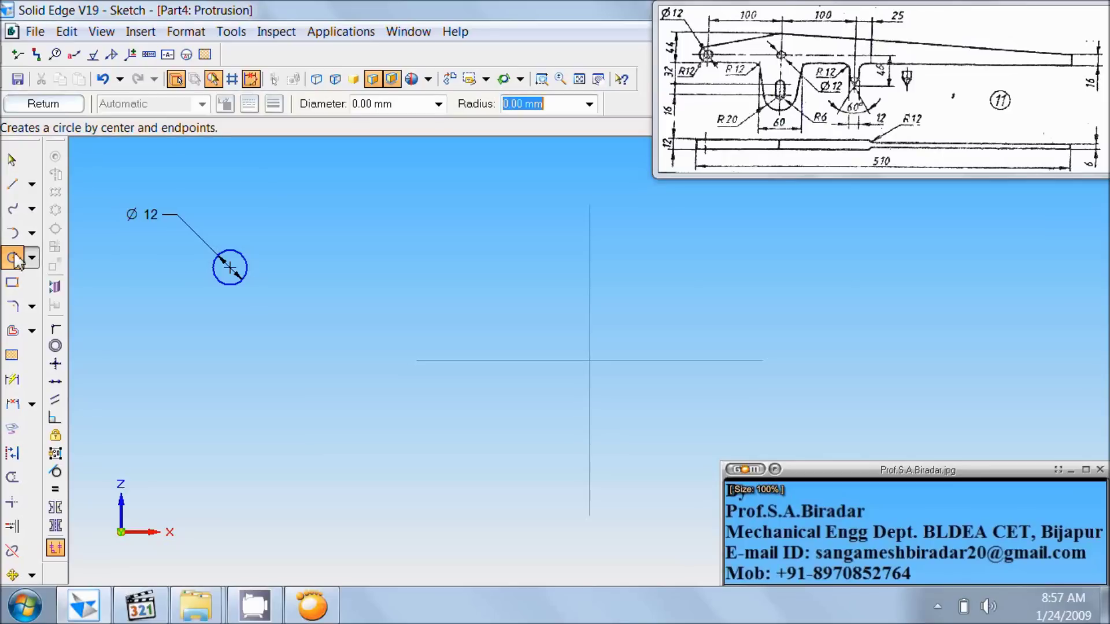
click(230, 267)
text(2)
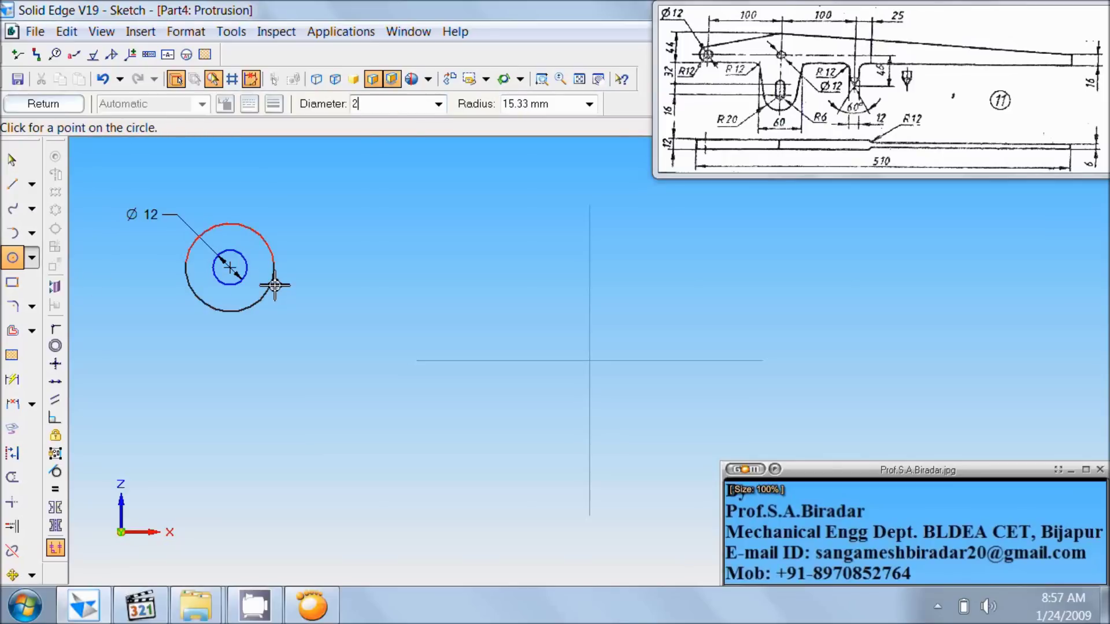
text(4)
key(Return)
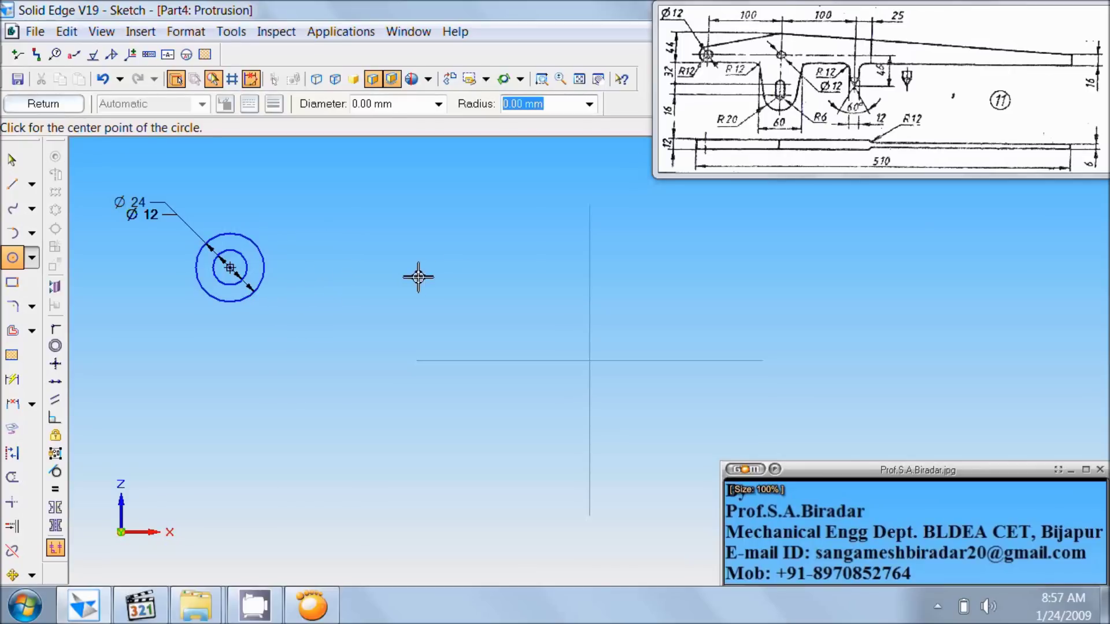
Step: Draw a 510 mm line at 0° from the outer circle's left edge and fit the view
click(15, 185)
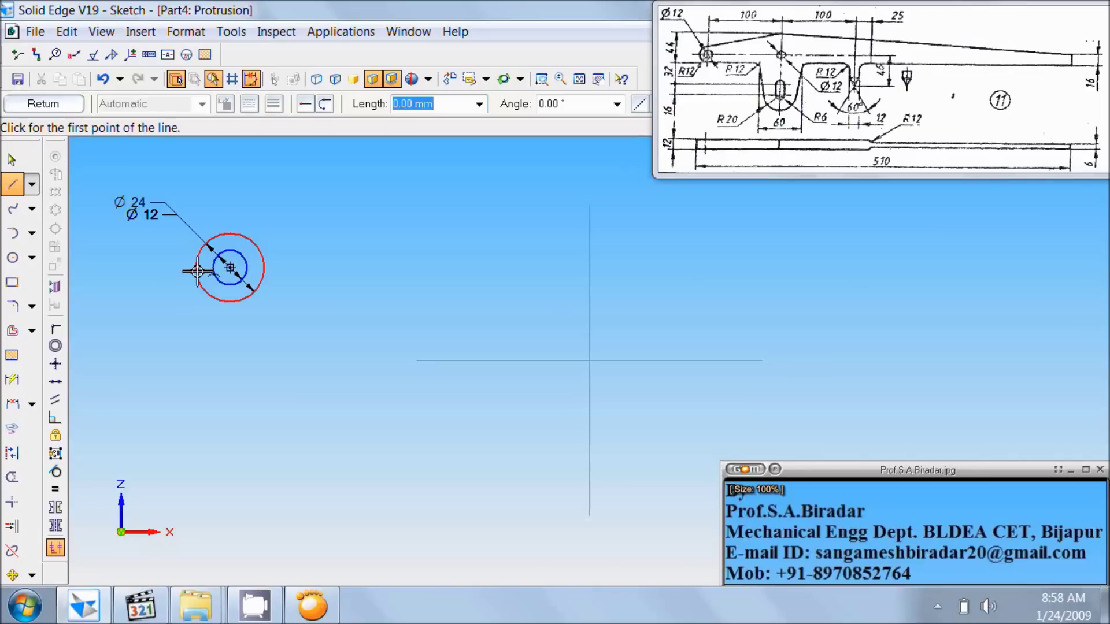
click(196, 271)
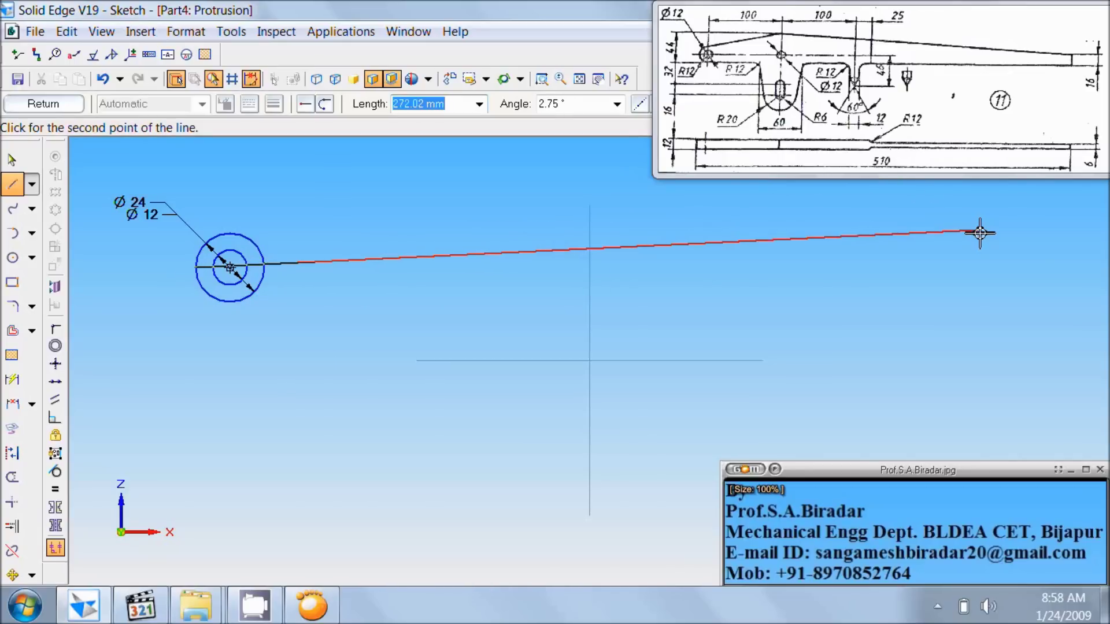
text(51)
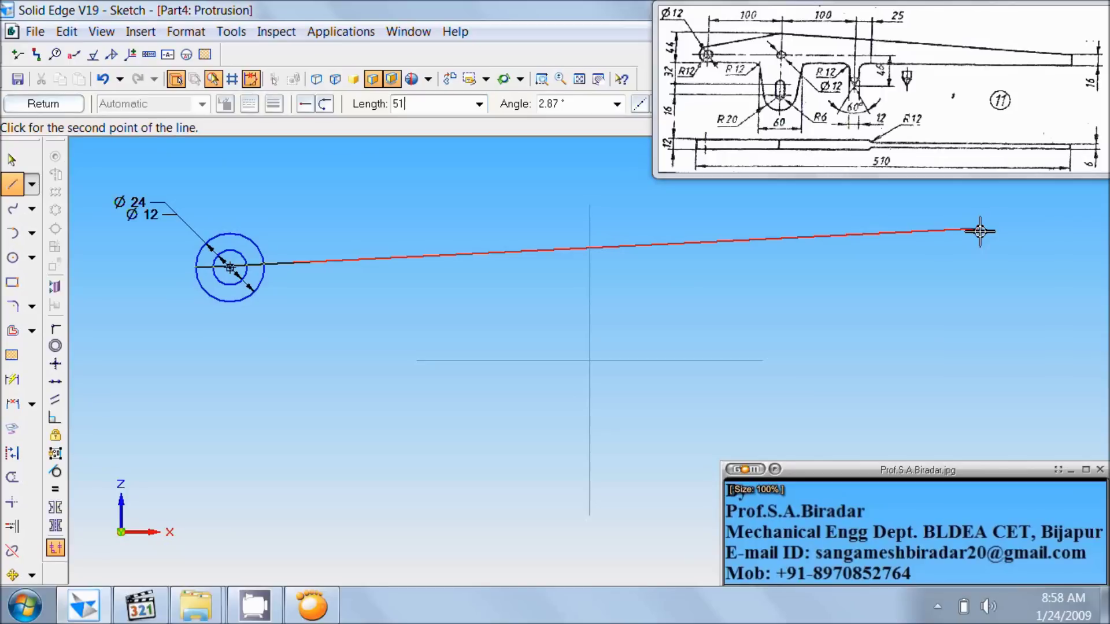
text(0)
key(Tab)
text(0)
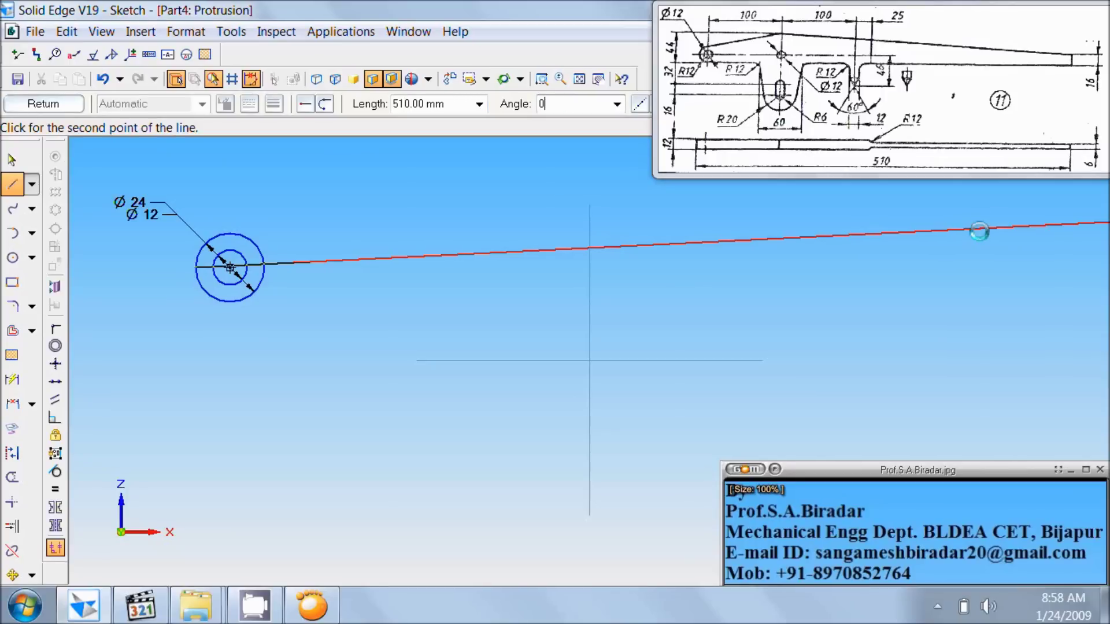
key(Return)
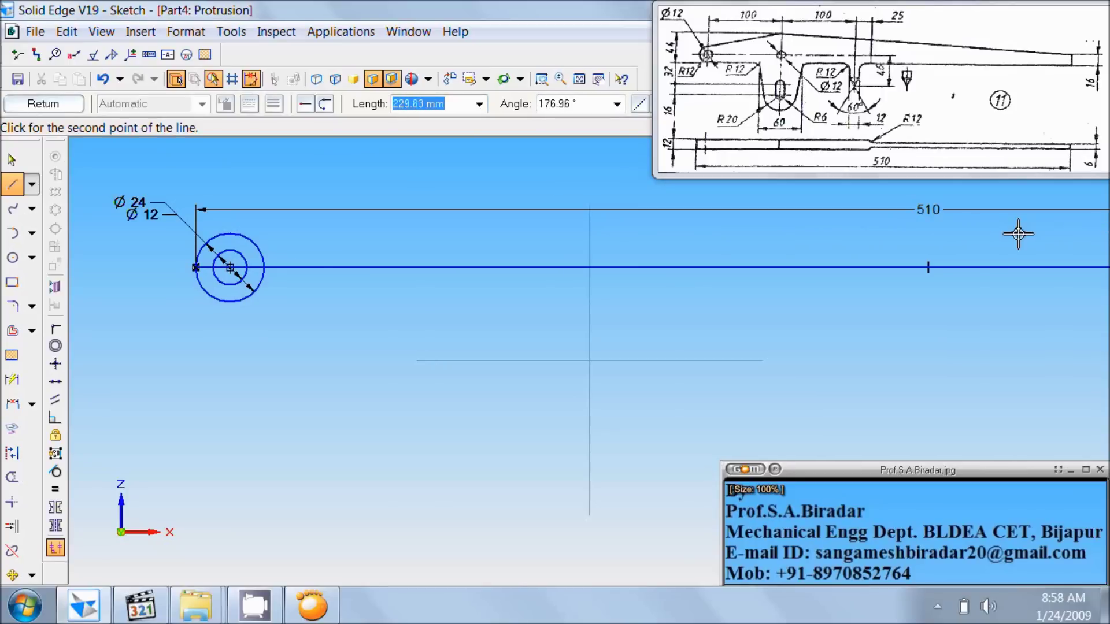
right_click(1053, 235)
click(579, 79)
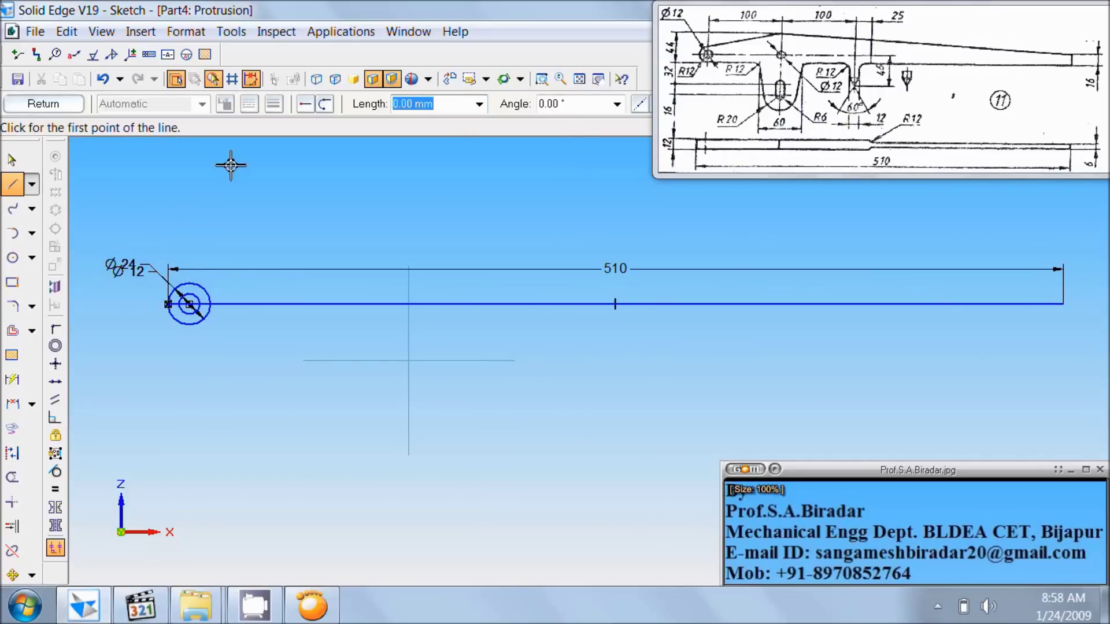
Step: Draw a 44 mm vertical line up from the pivot centre, then a 100 mm horizontal line
click(12, 186)
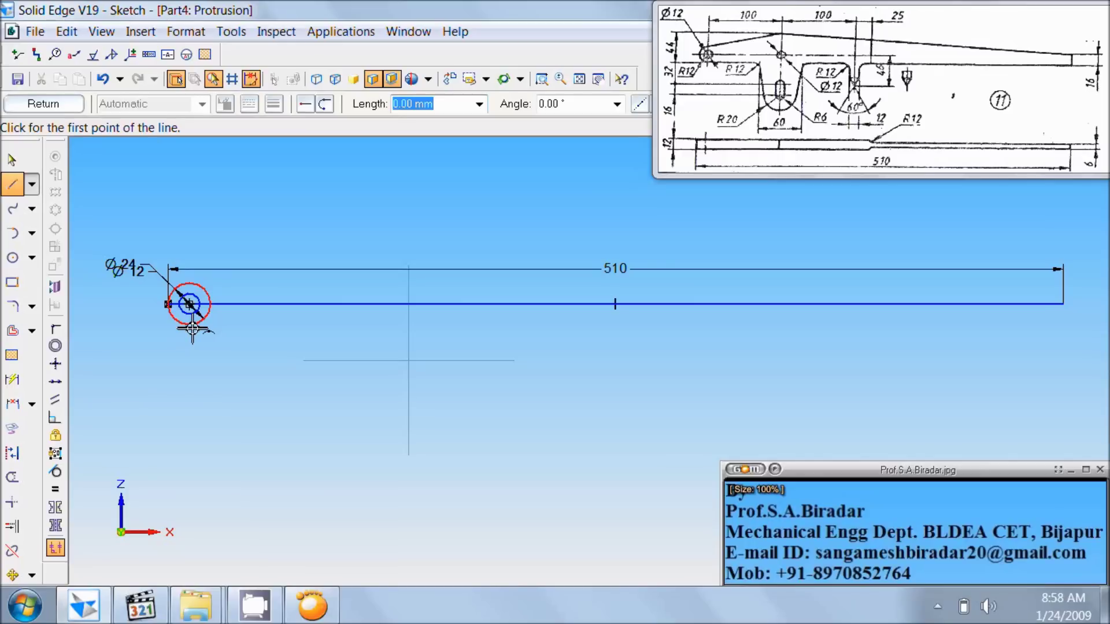
click(189, 304)
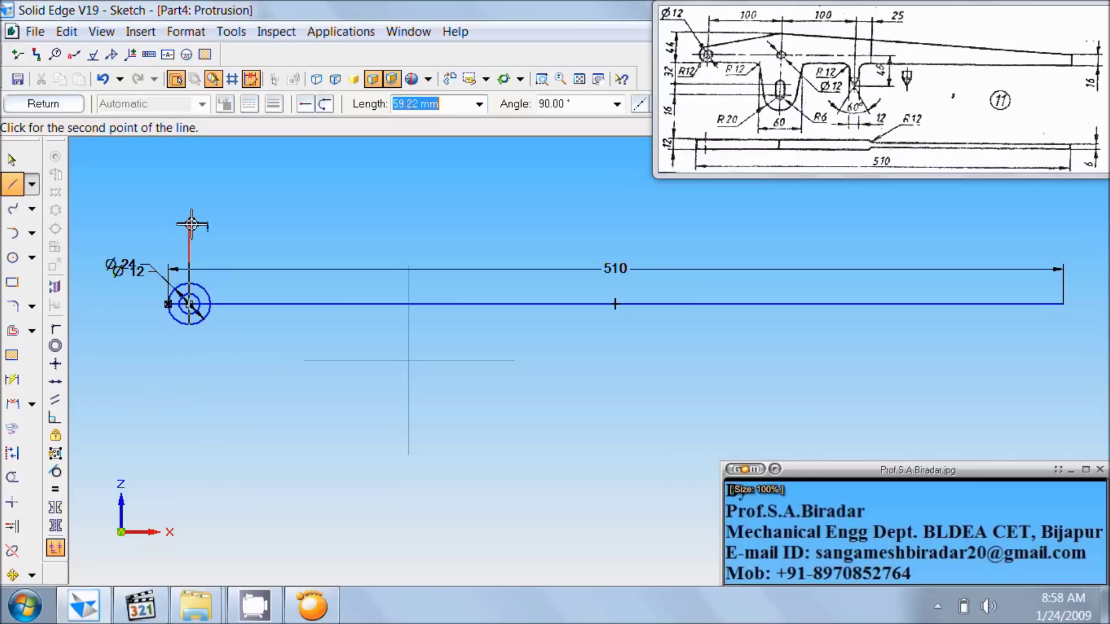
text(44)
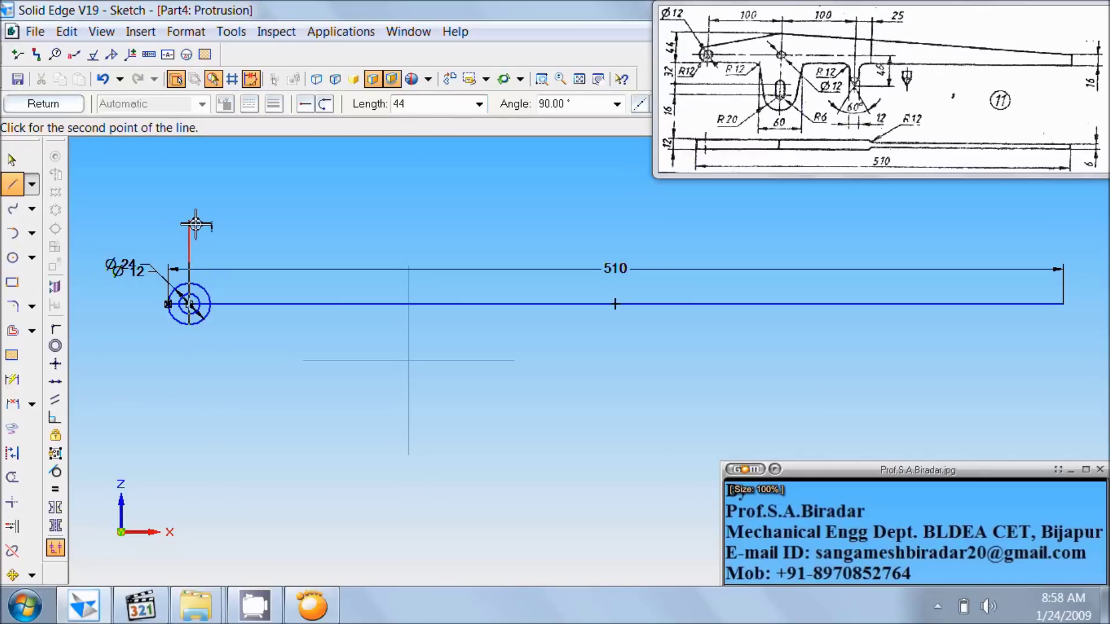
key(Tab)
click(195, 224)
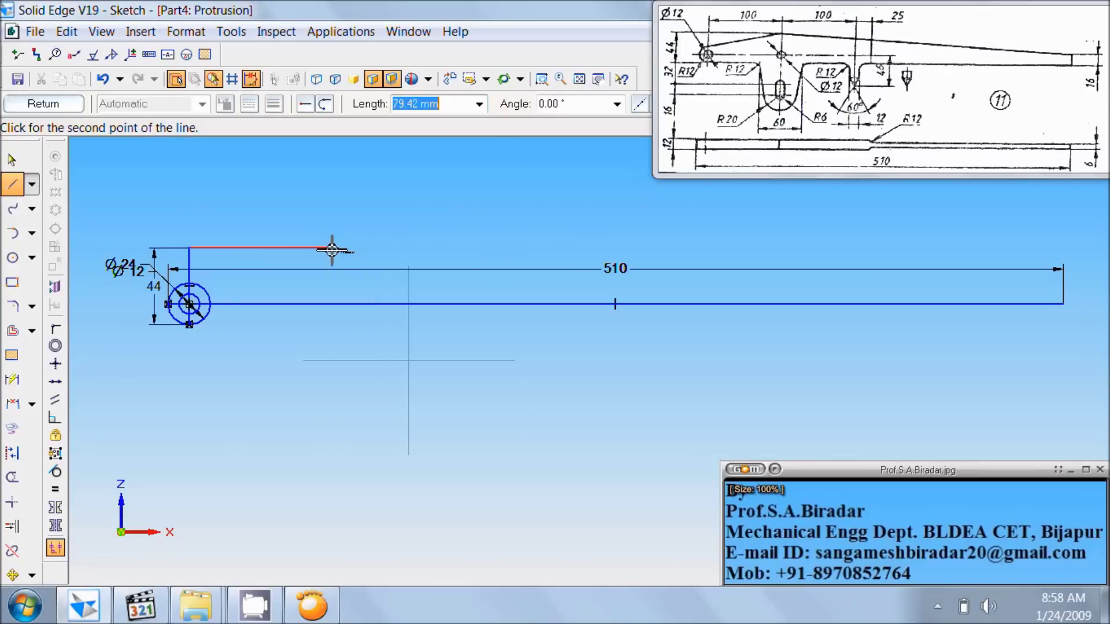
text(100)
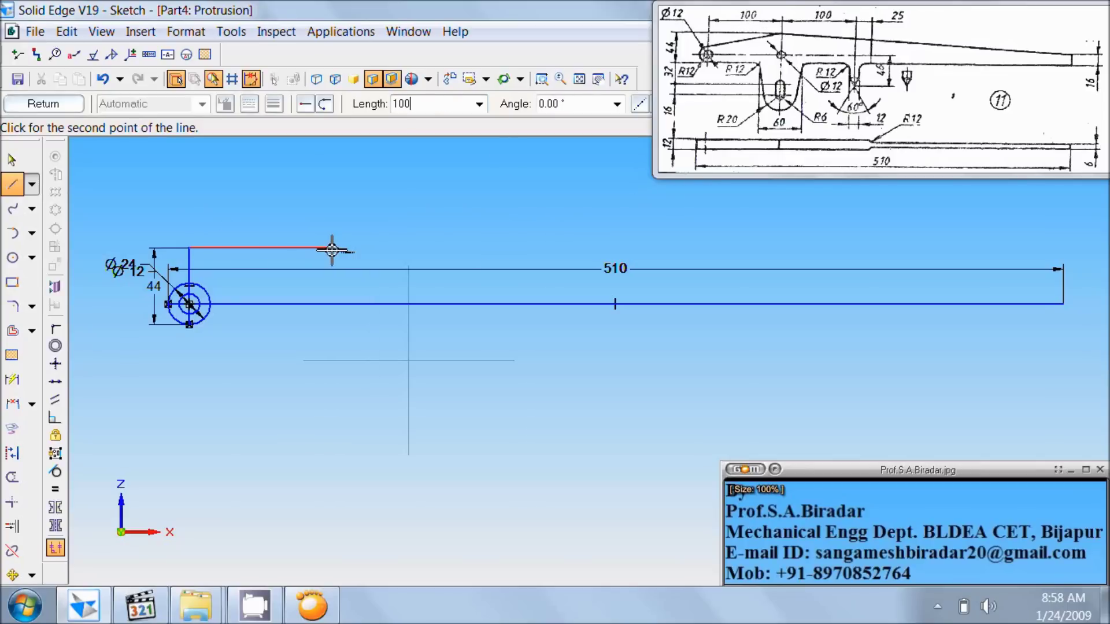
key(Tab)
key(Return)
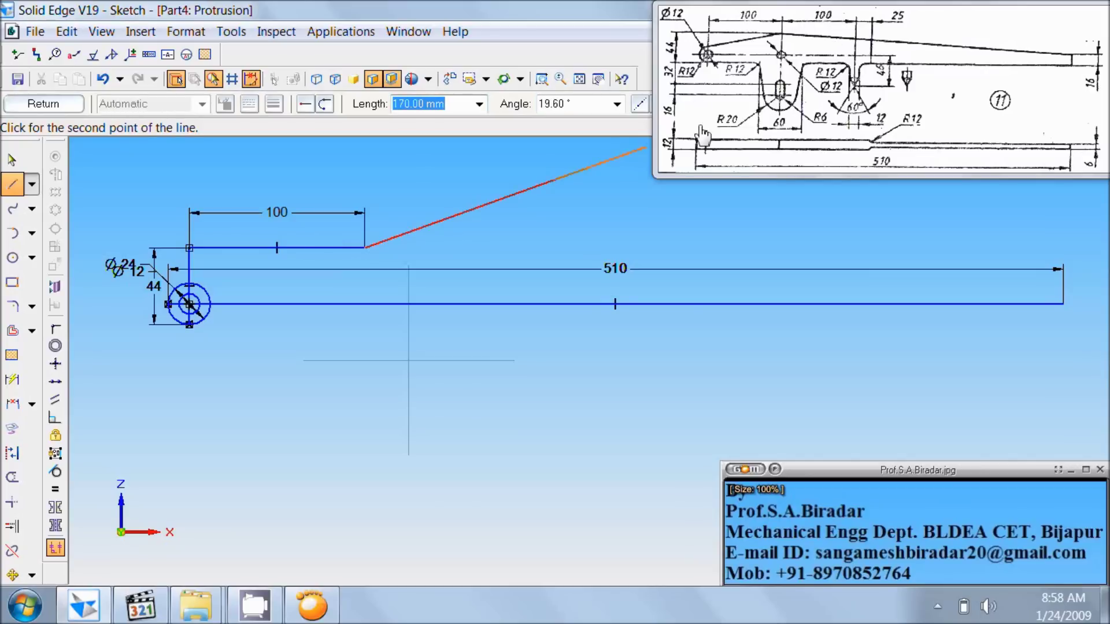
Step: Continue with a second 100 mm horizontal line, then 32 mm and 46 mm lines straight down
text(1)
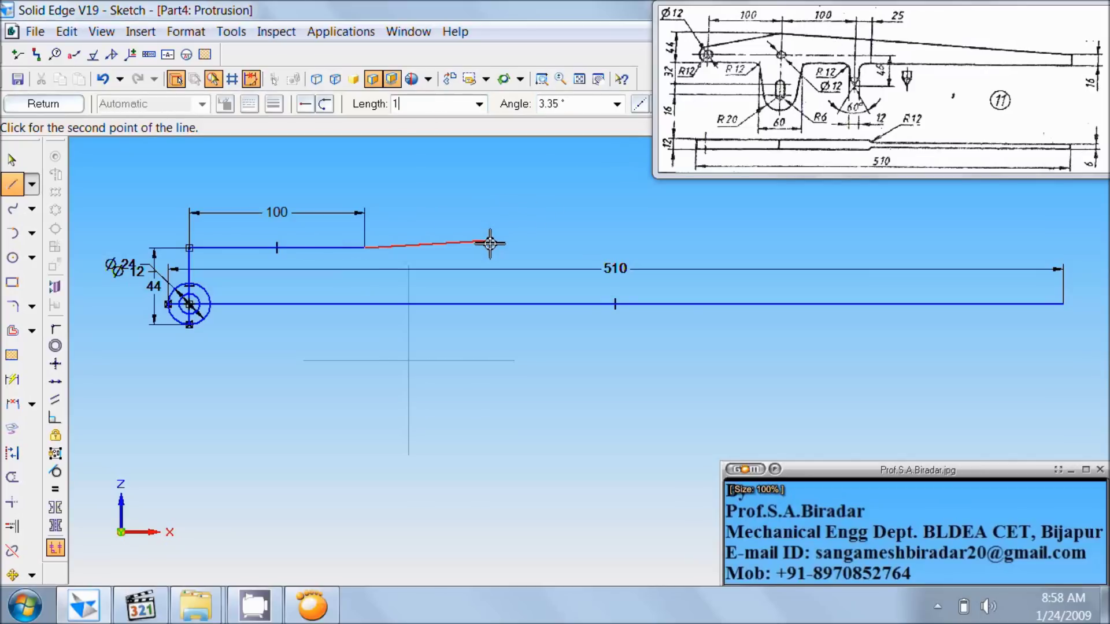
key(Tab)
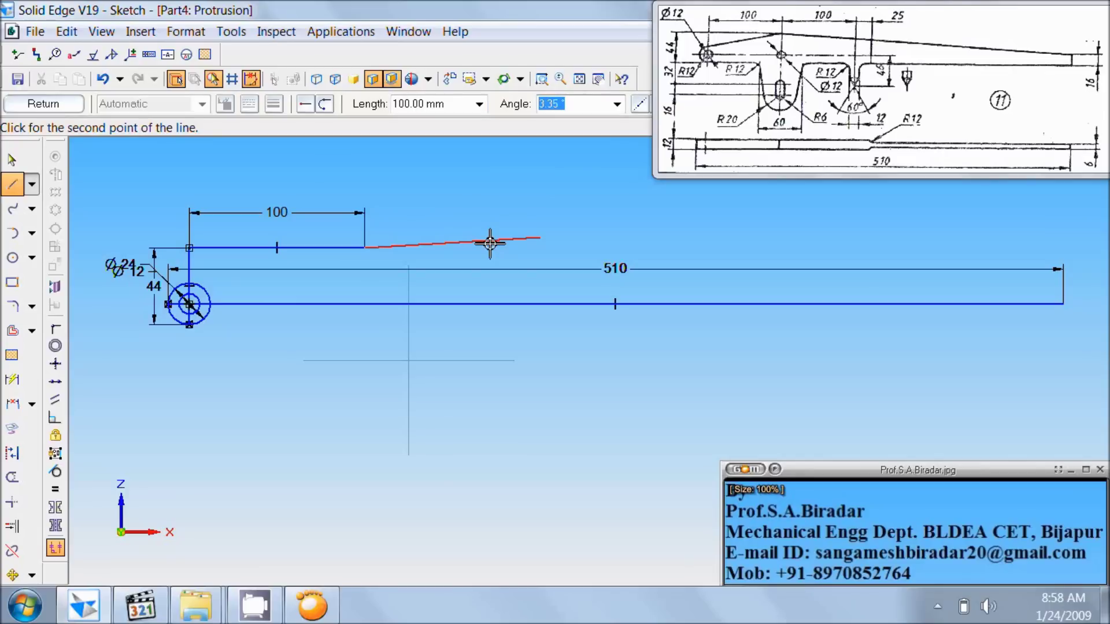
text(0)
key(Return)
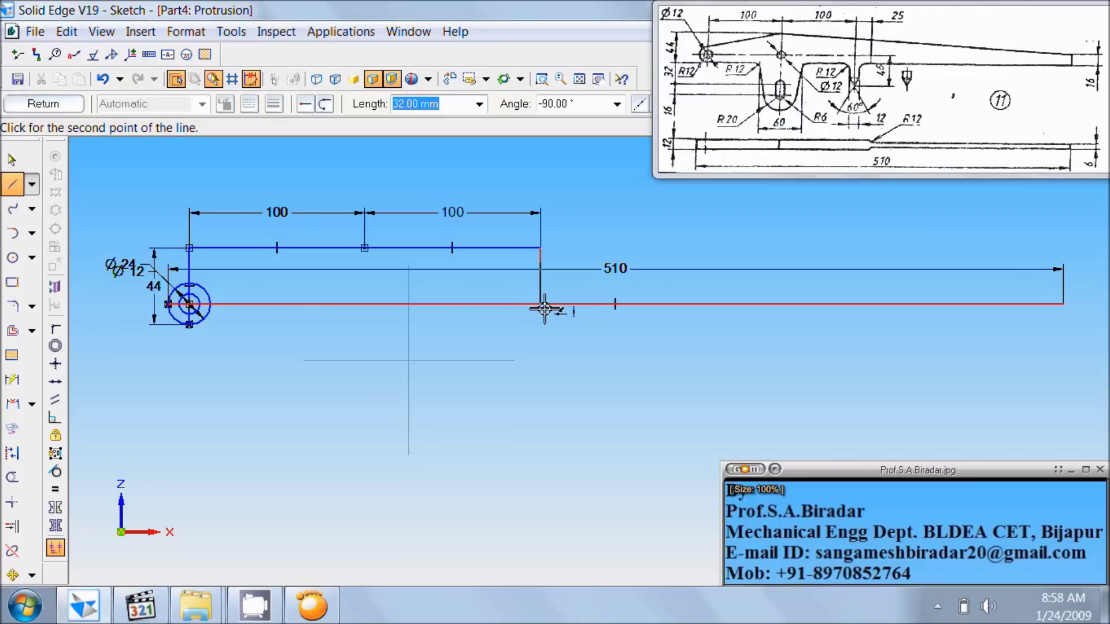
key(Tab)
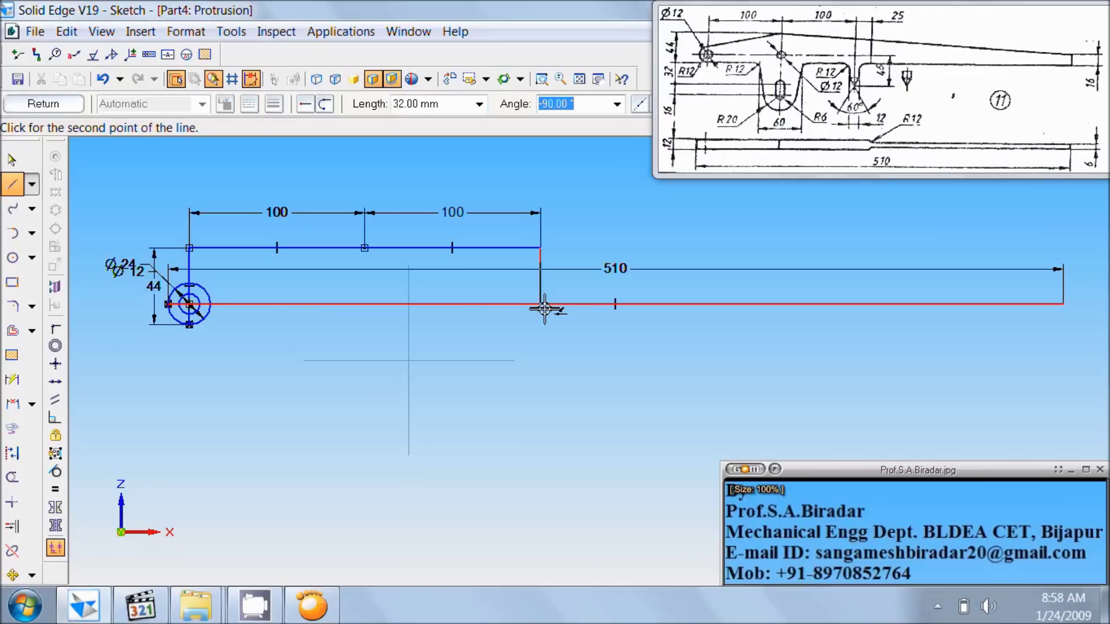
key(Return)
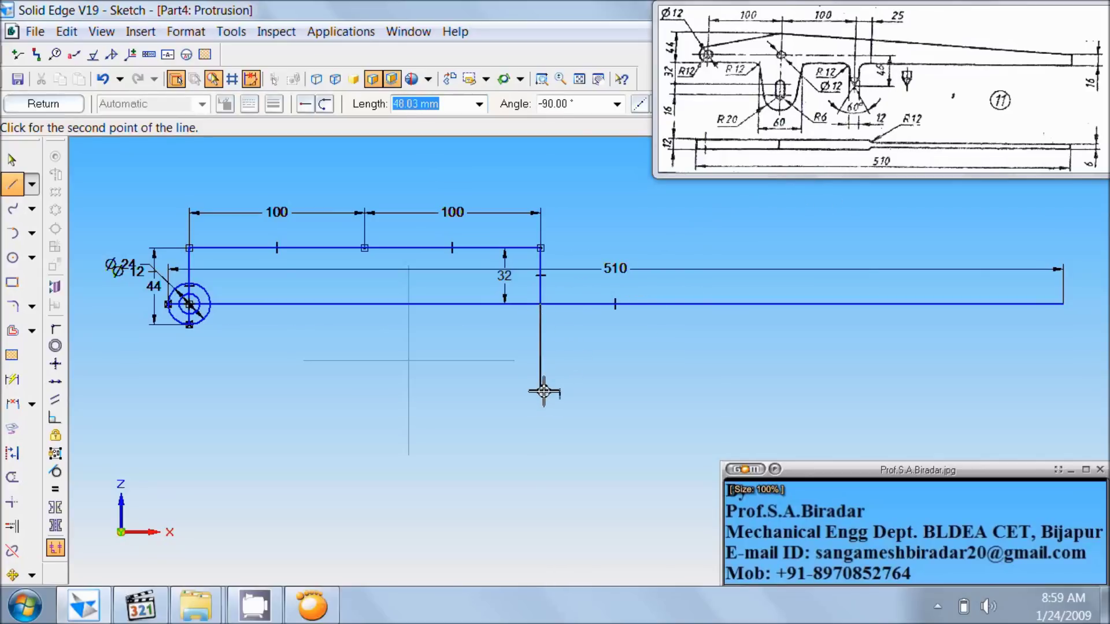
text(46)
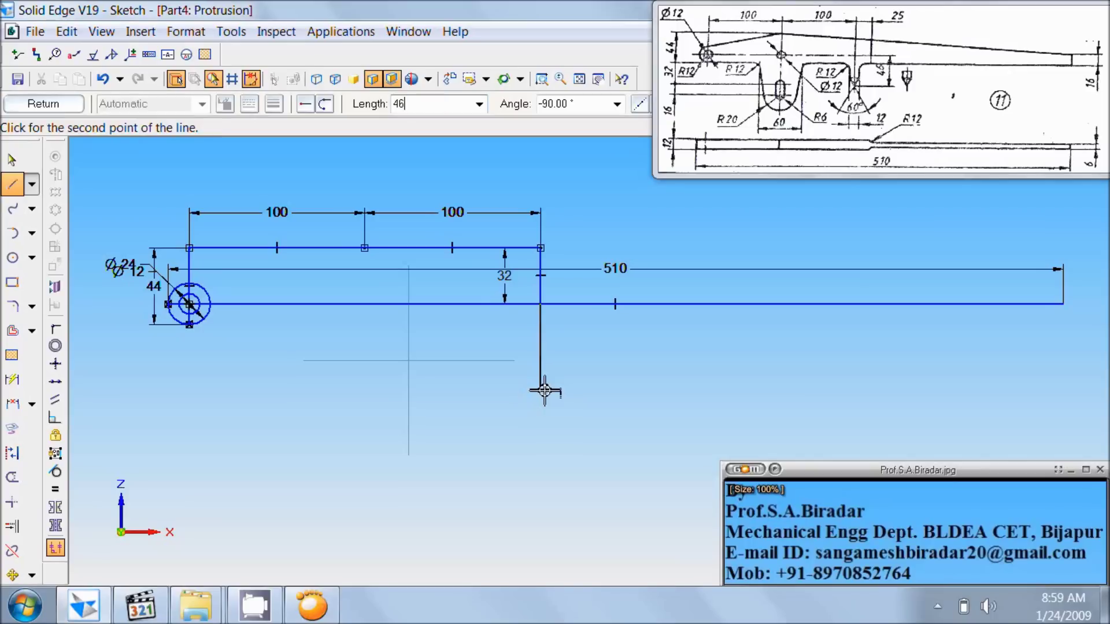
key(Tab)
text(-)
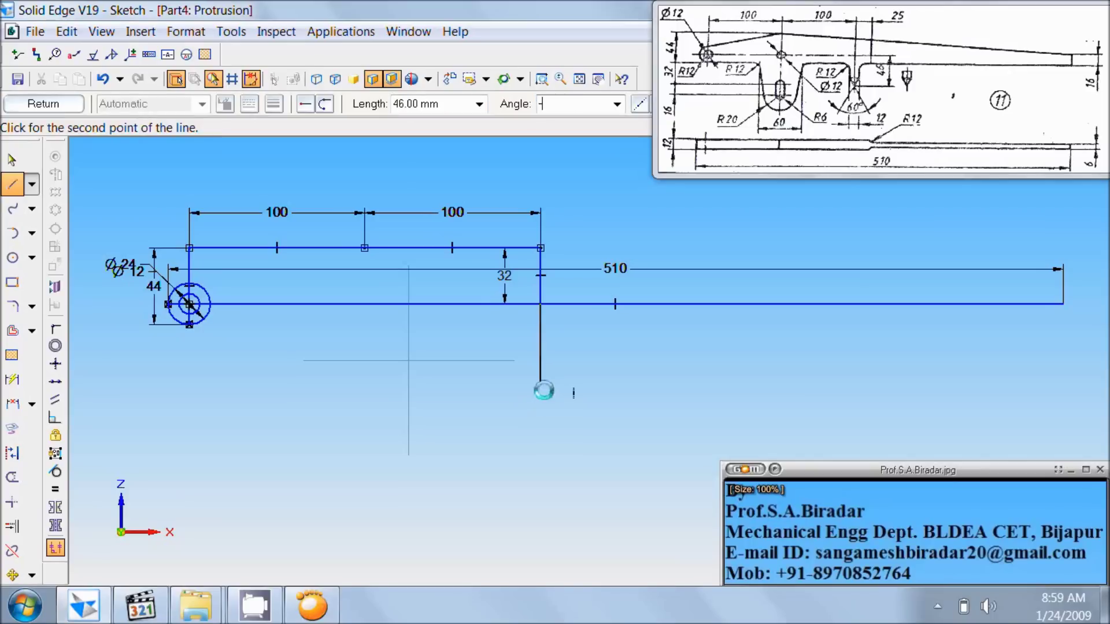
key(Return)
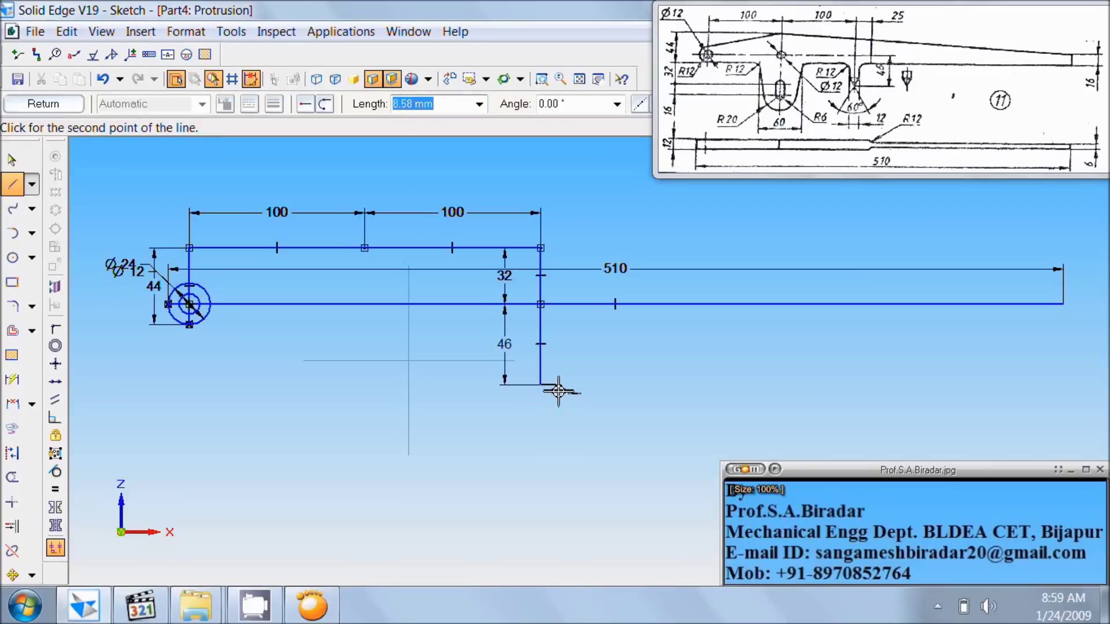
right_click(559, 392)
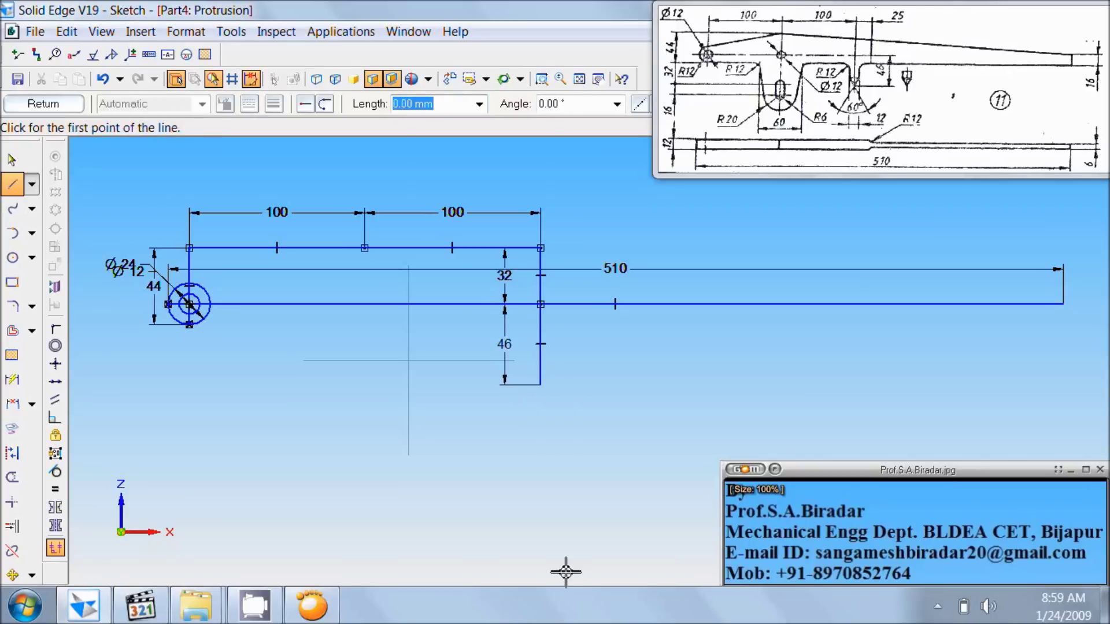
Step: Draw a vertical chain down from the top-edge midpoint: 32 mm, 12 mm, then 32 mm
click(366, 249)
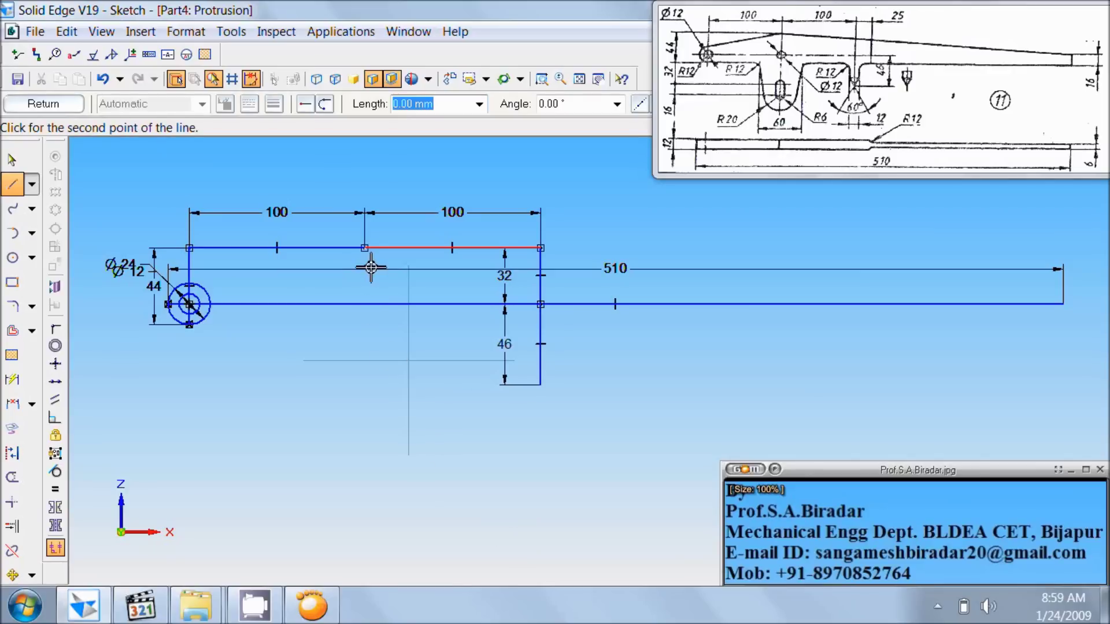
key(Tab)
click(371, 304)
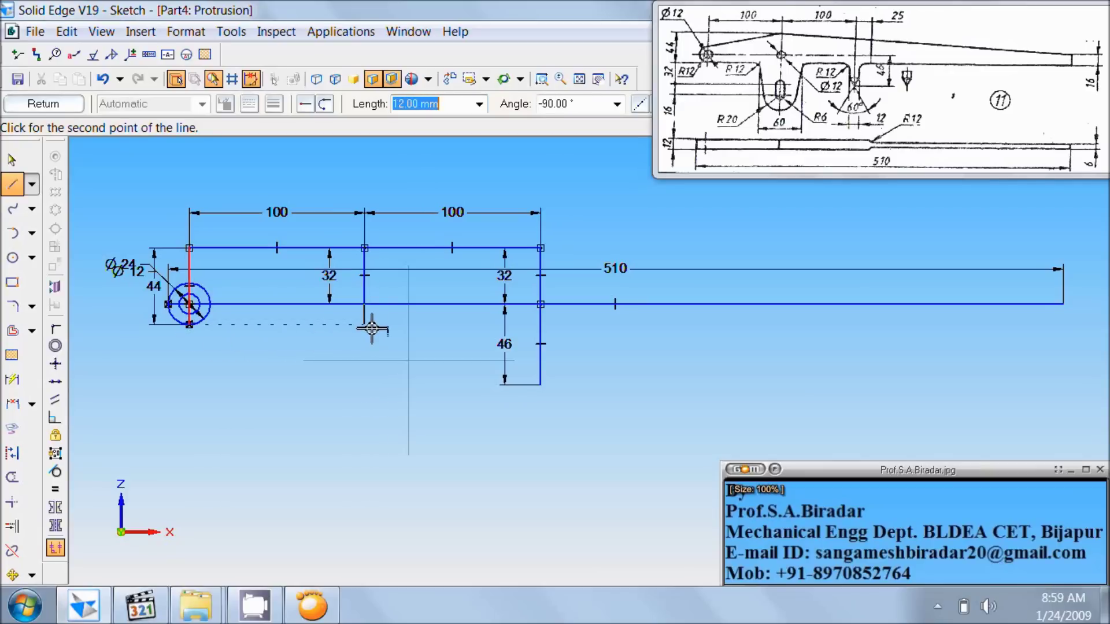
key(Tab)
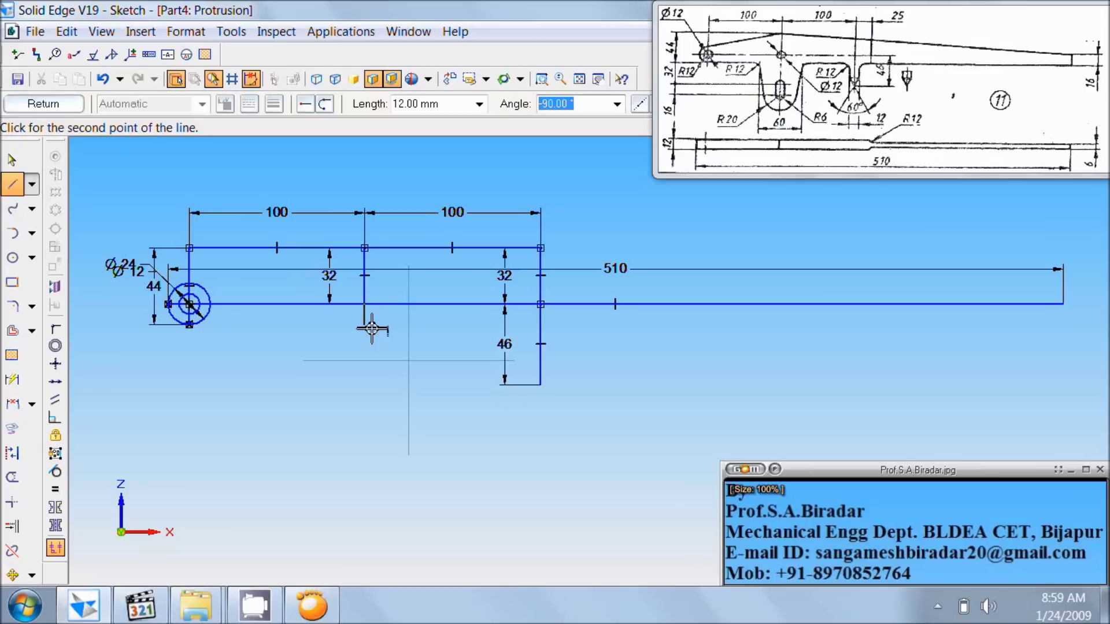
key(Return)
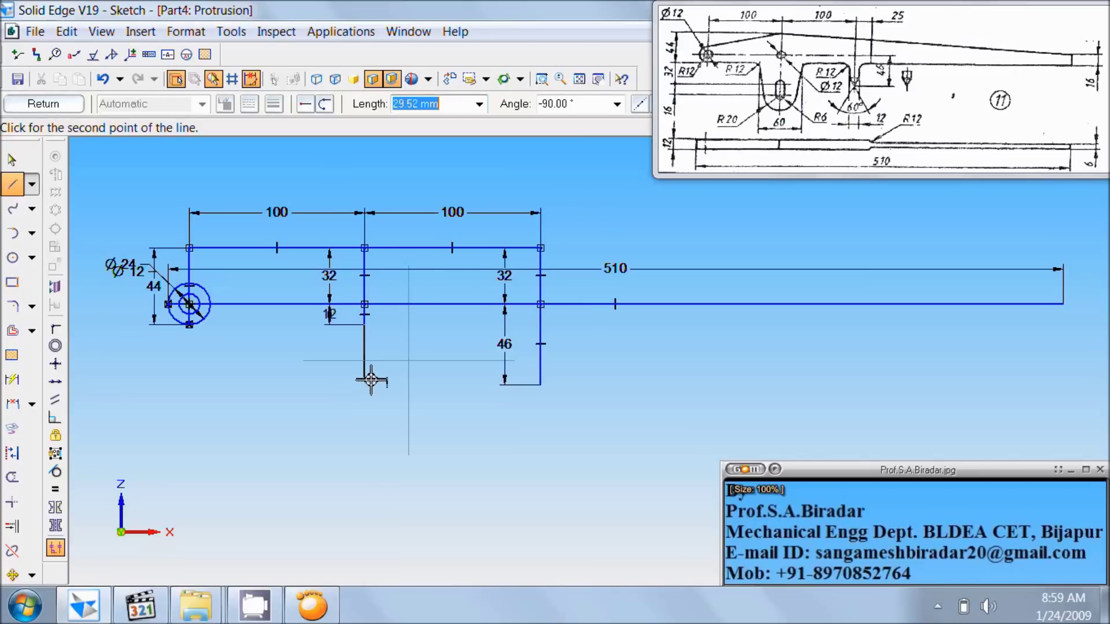
text(32)
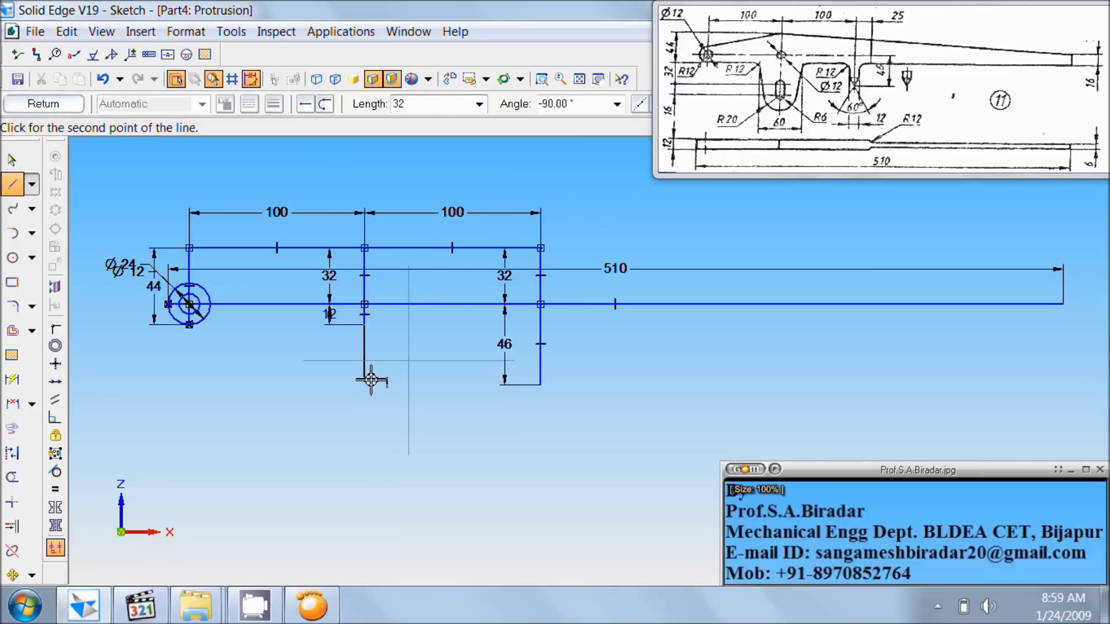
key(Tab)
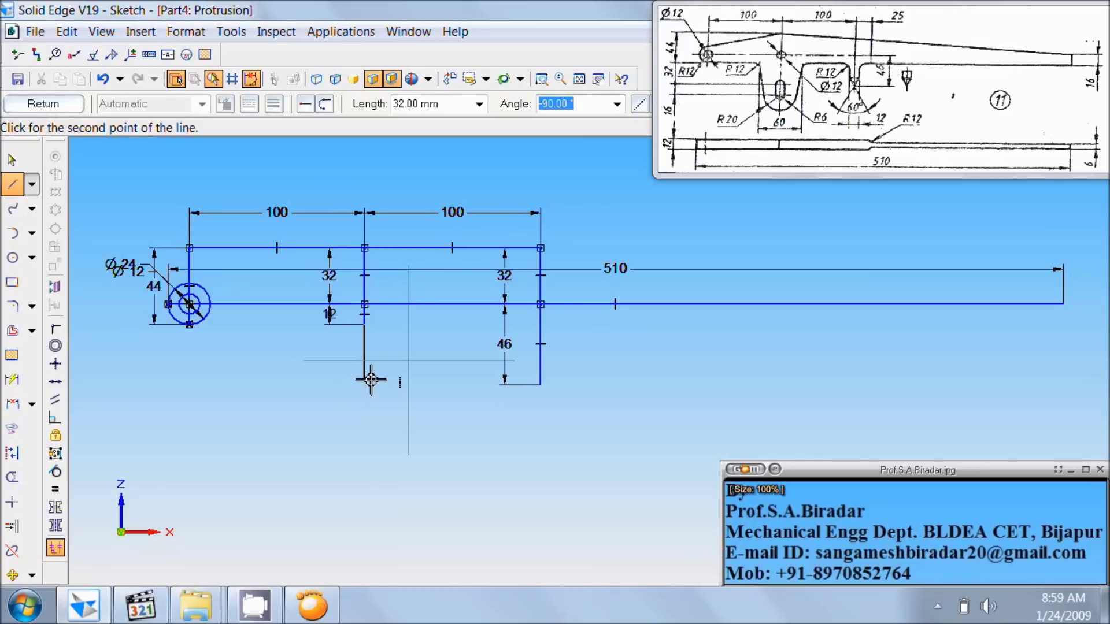
click(370, 380)
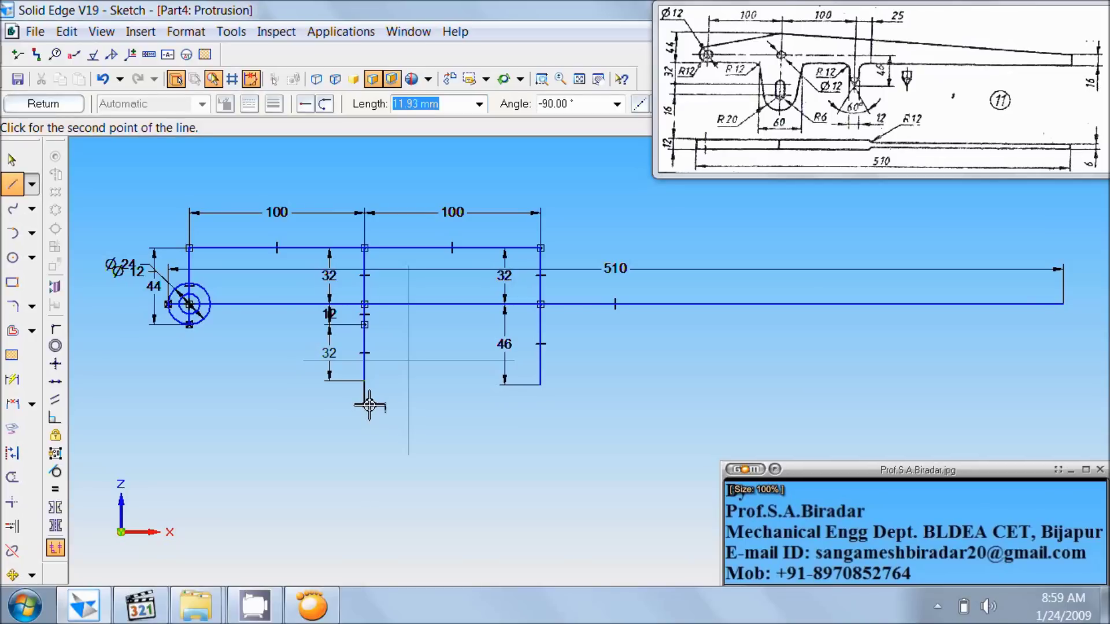
Step: Finish the chain with a 16 mm line down and a 20 mm line at 180°
text(16)
key(Tab)
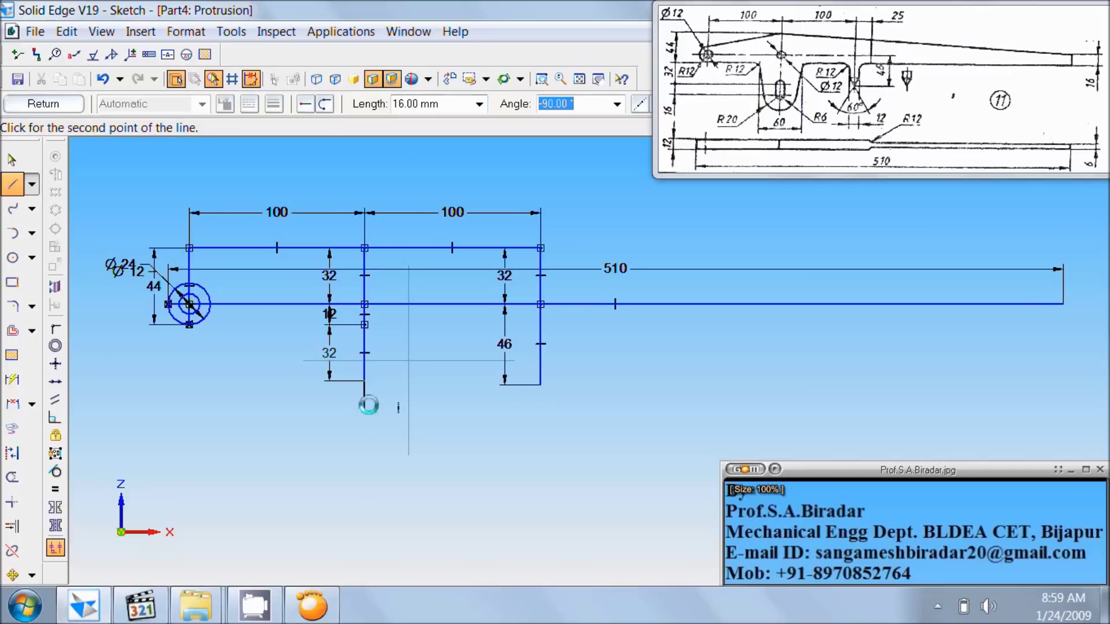
key(Return)
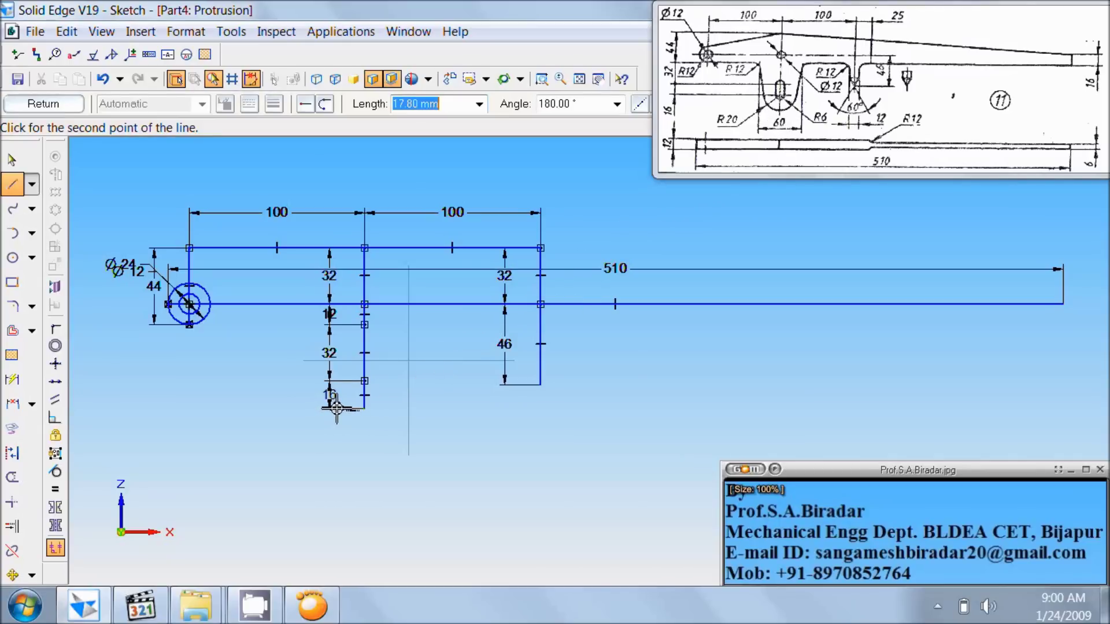
text(20)
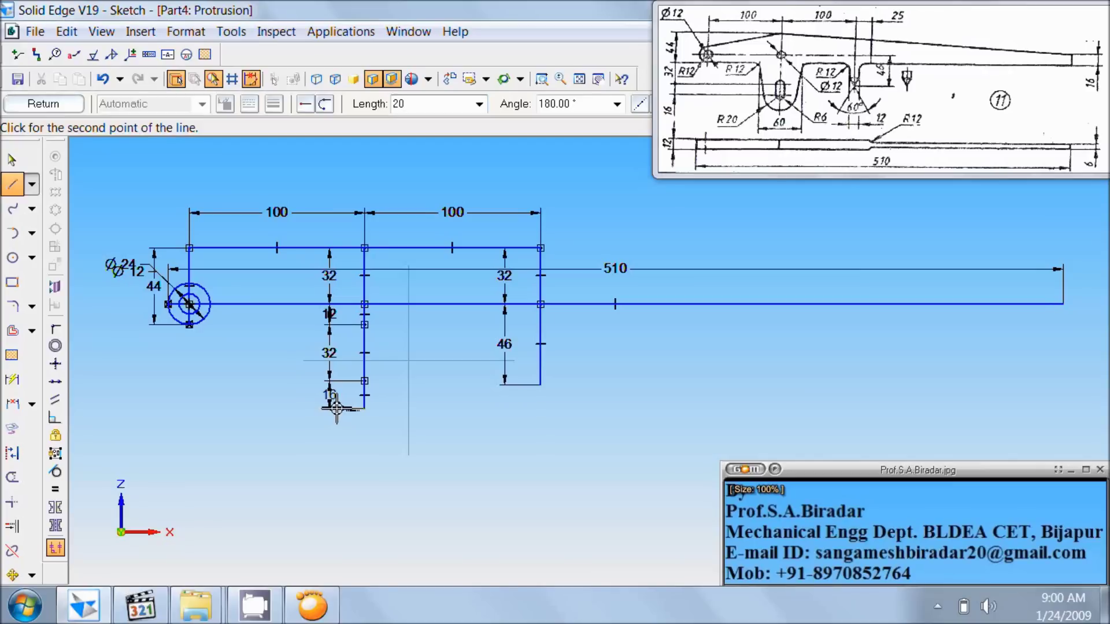
key(Tab)
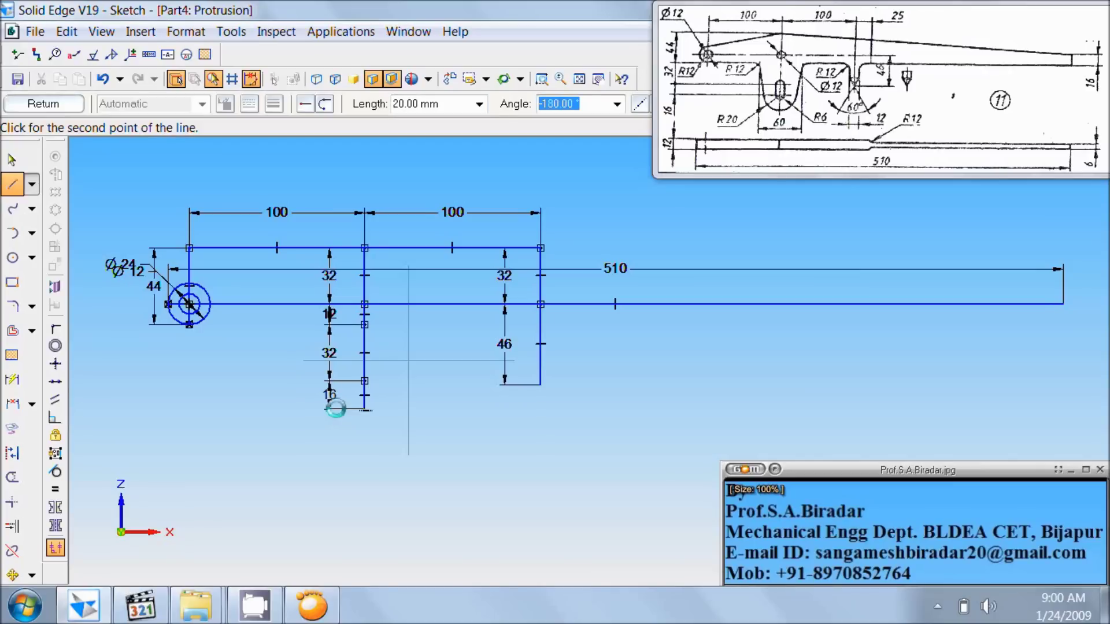
text(1)
text(80)
key(Return)
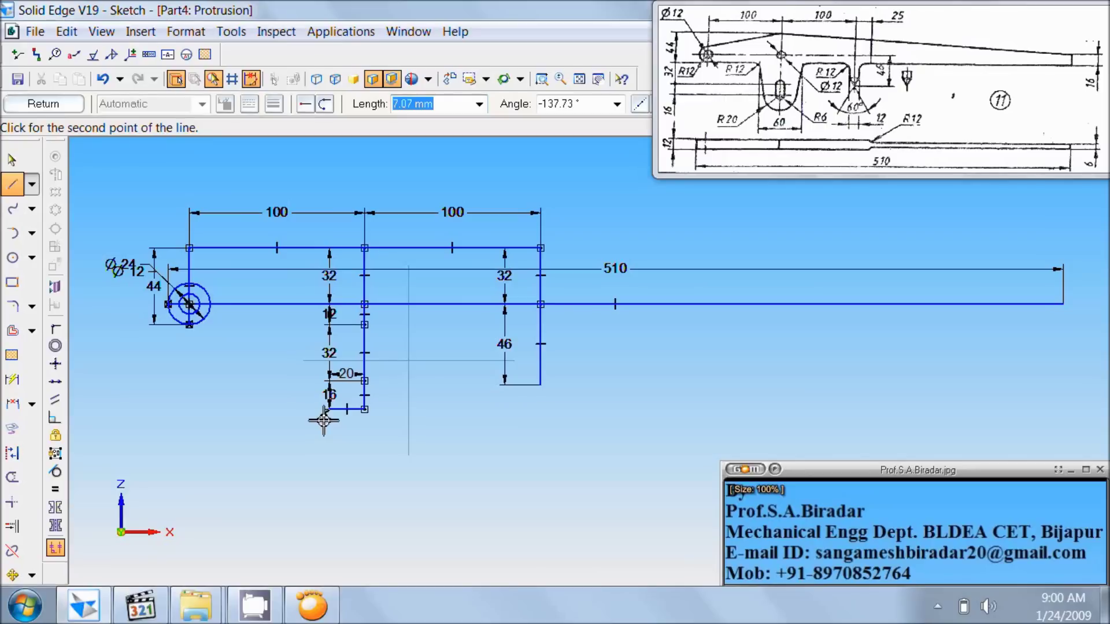
right_click(324, 420)
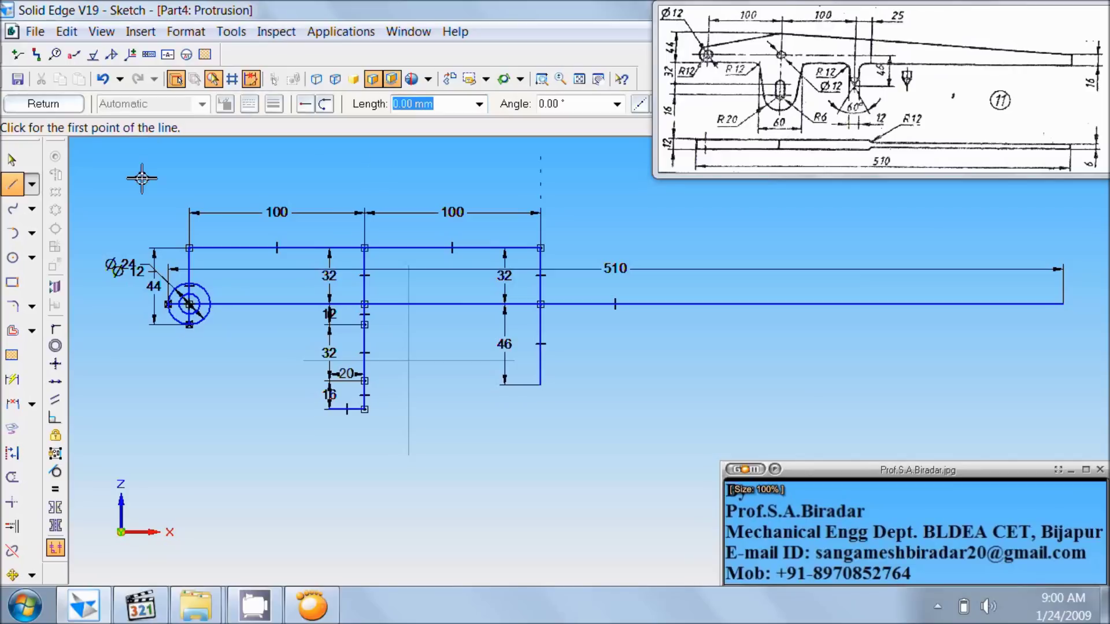
Step: Draw 30 mm and 70 mm horizontal lines running left from the vertical toward the circle
click(12, 184)
click(366, 326)
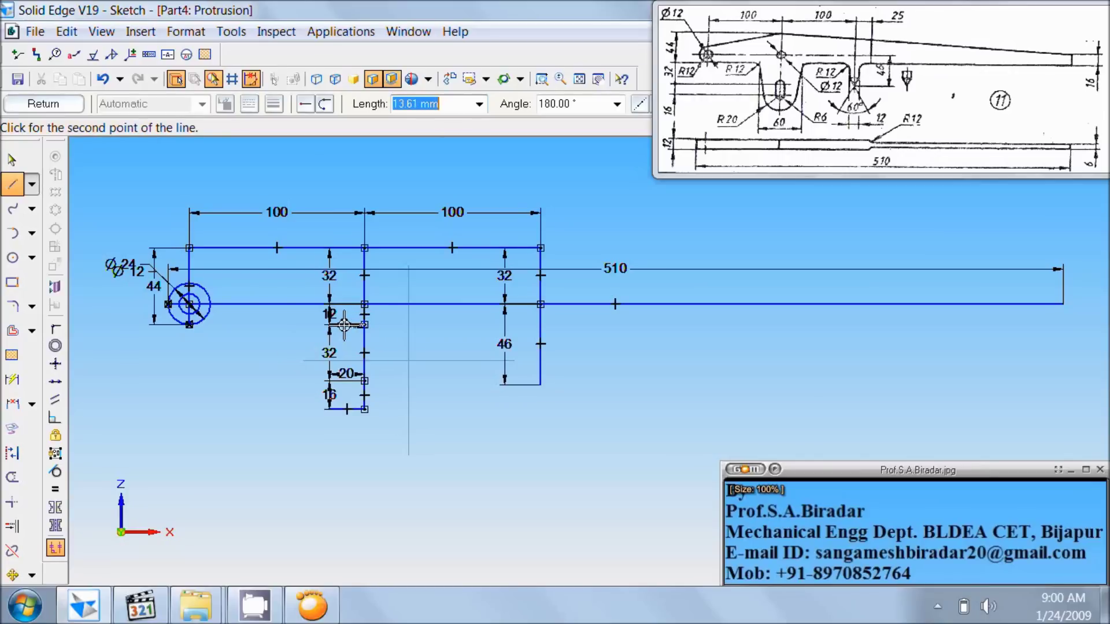
text(30)
key(Tab)
text(1)
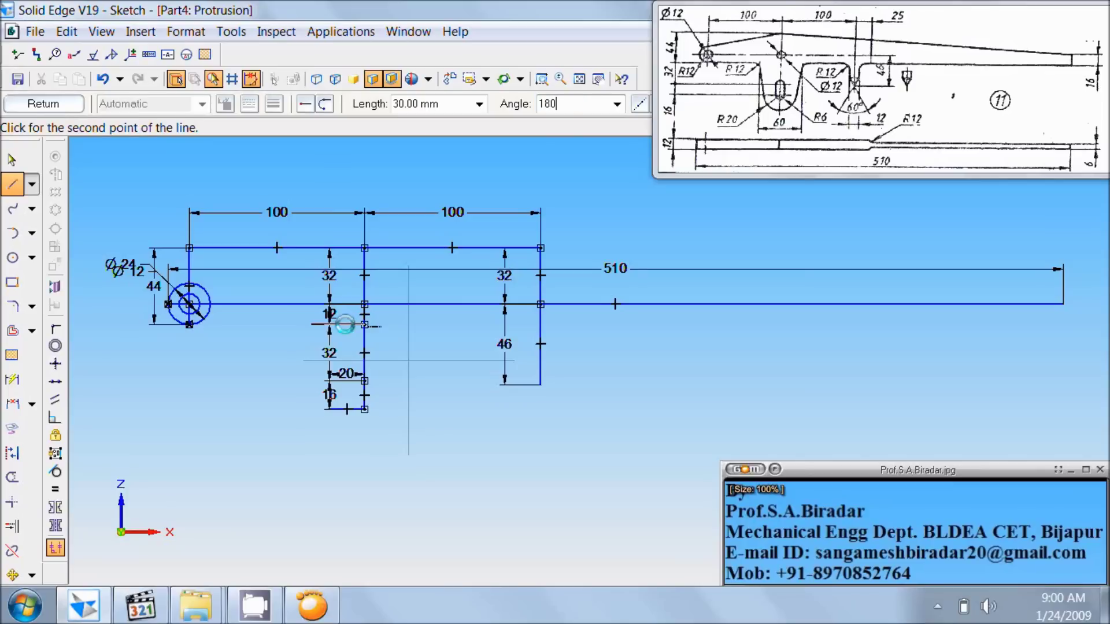
key(Return)
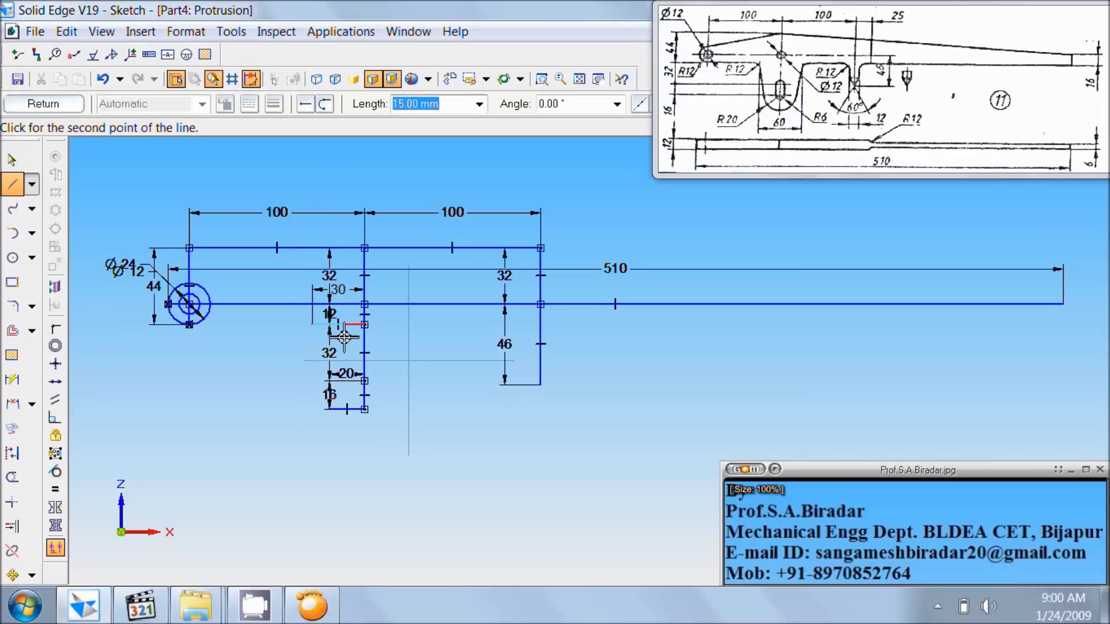
click(312, 324)
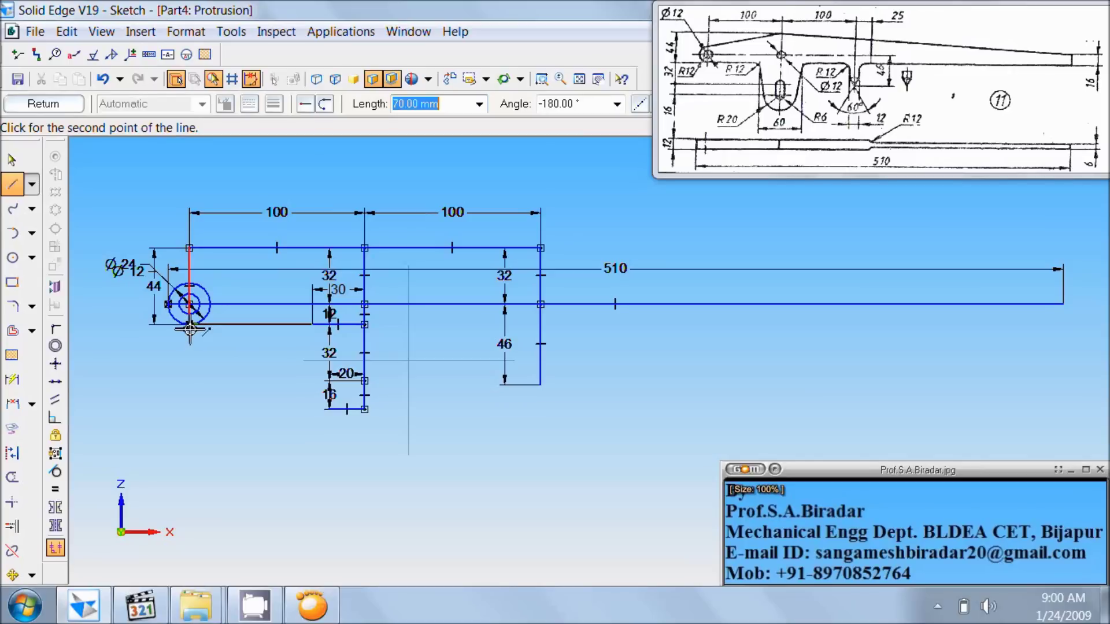
text(70)
key(Tab)
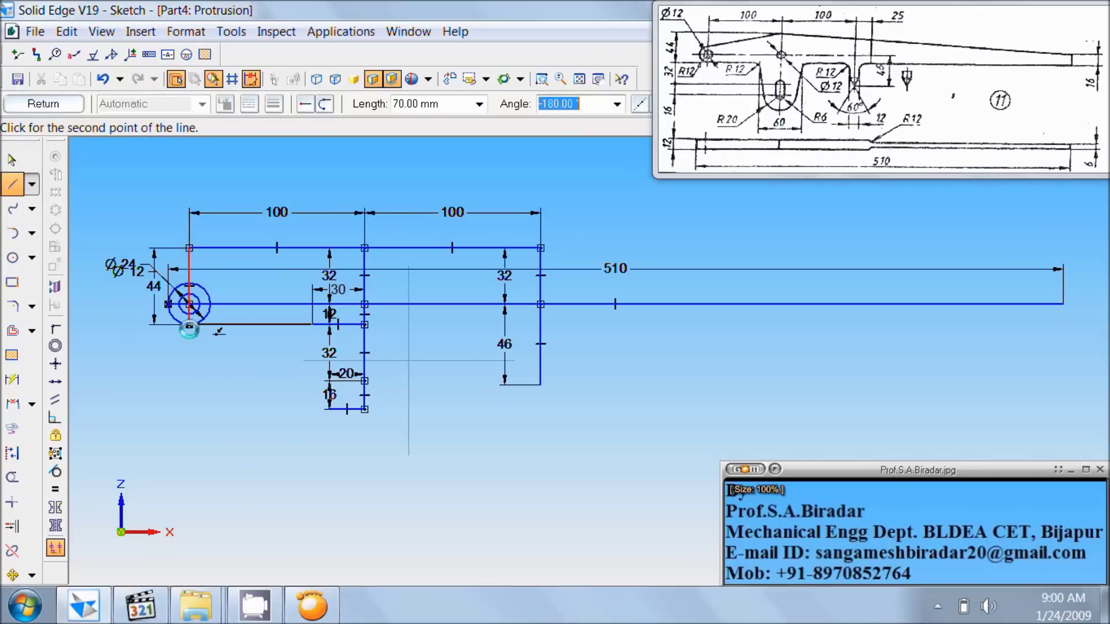
text(180)
click(189, 327)
right_click(225, 355)
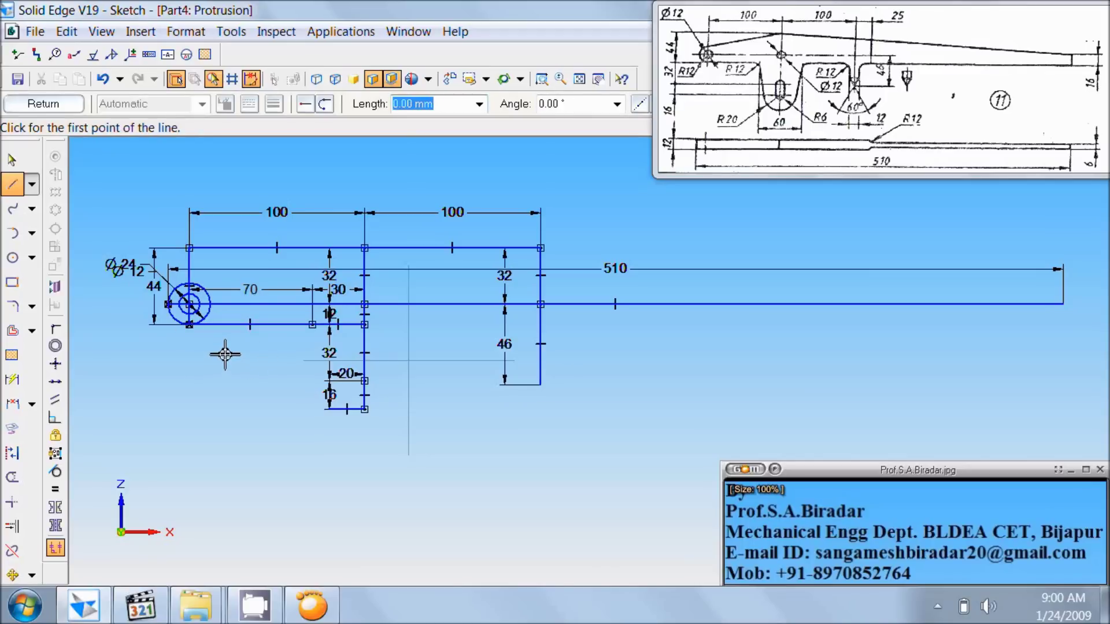
Step: Add a 30 mm horizontal line at 0° extending right from the vertical's junction
click(365, 326)
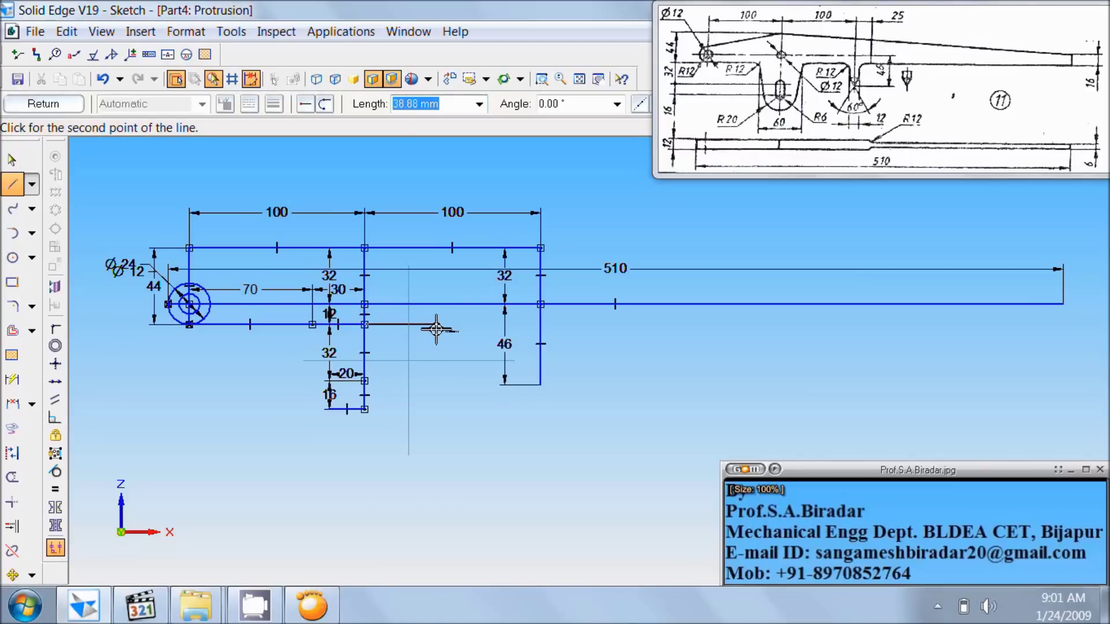
text(30)
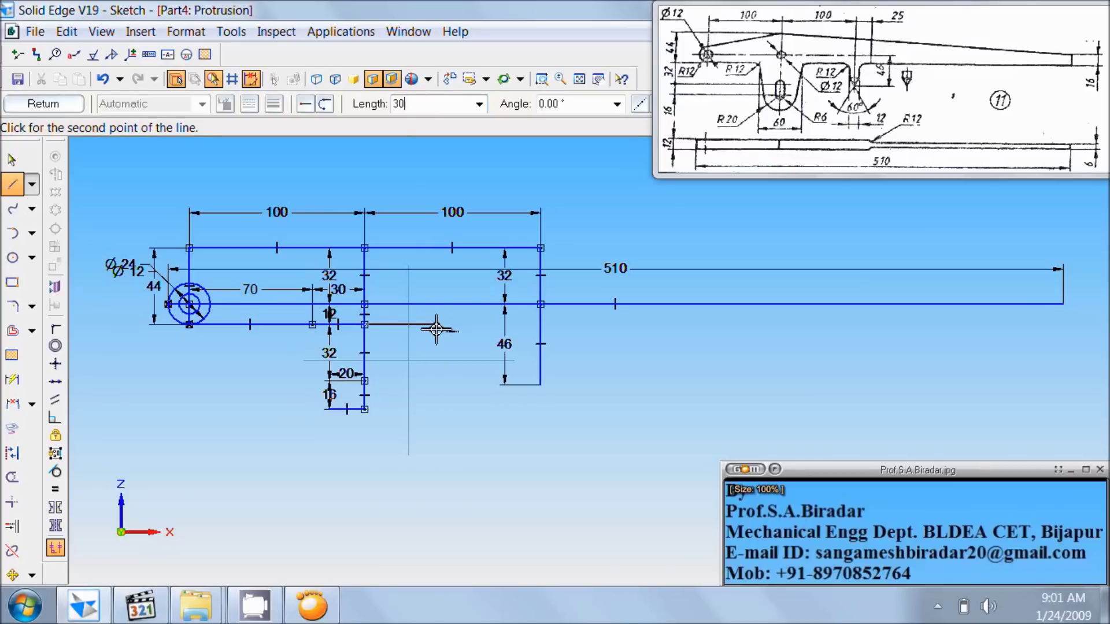
key(Tab)
text(0)
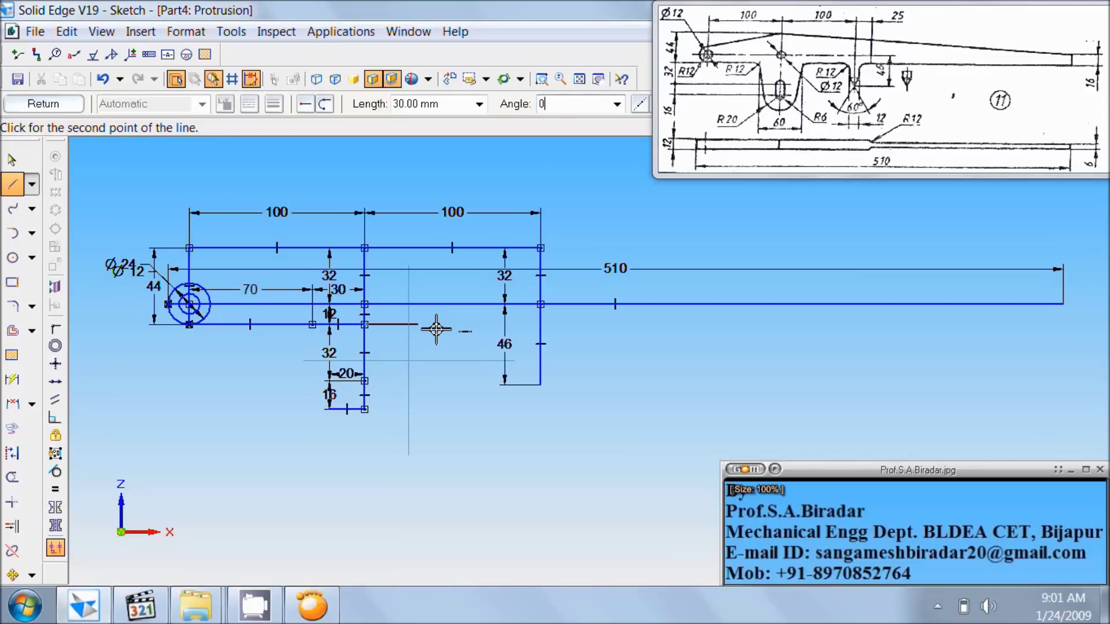
key(Tab)
click(446, 341)
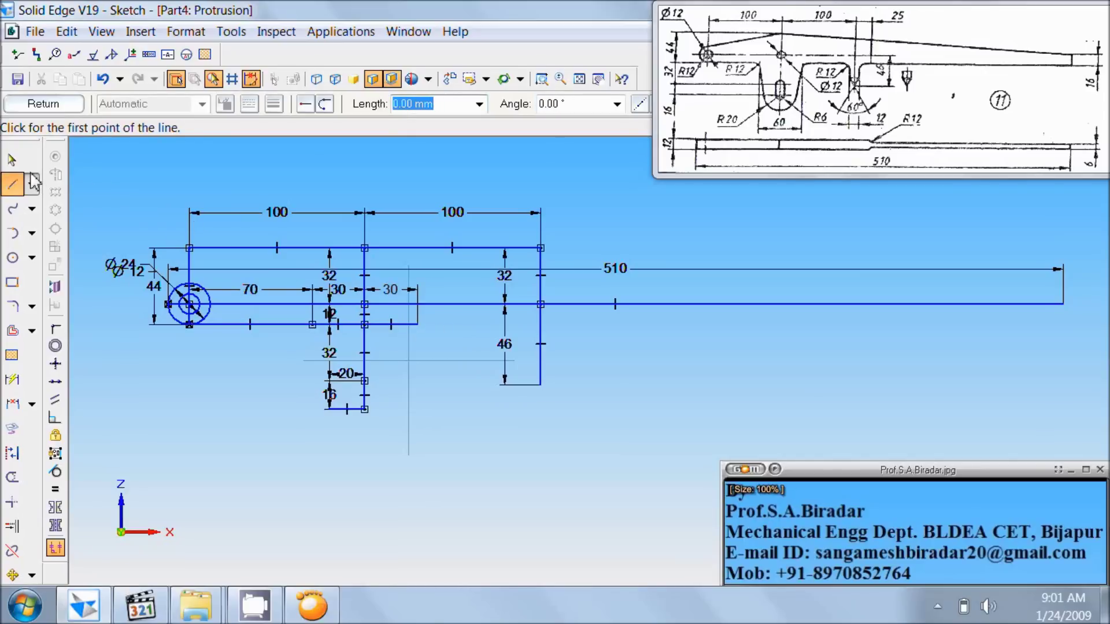
click(13, 165)
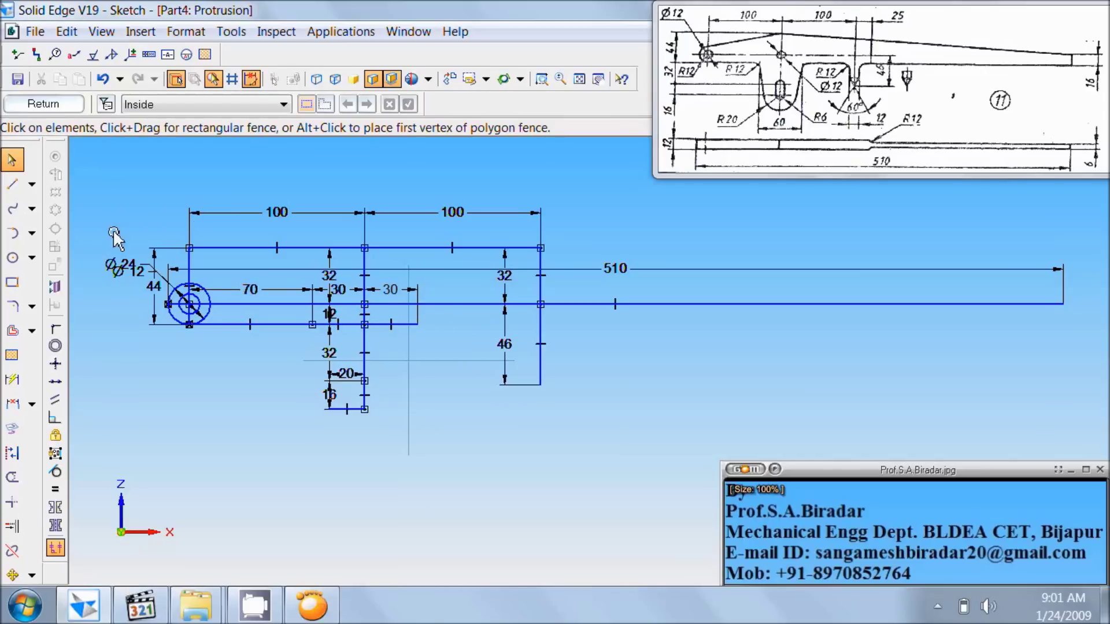
Step: Delete the Ø24, 100, 44, 70, 32, 30, 510 and 46 dimensions together
click(149, 269)
ctrl+click(190, 231)
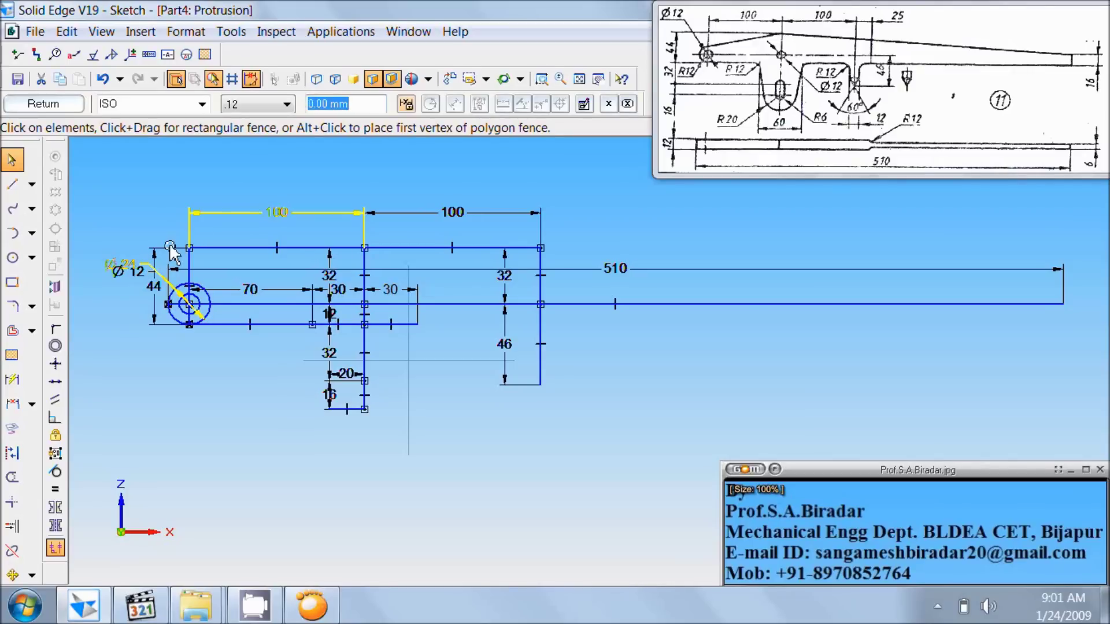
ctrl+click(249, 290)
ctrl+click(330, 340)
ctrl+click(330, 286)
ctrl+click(339, 290)
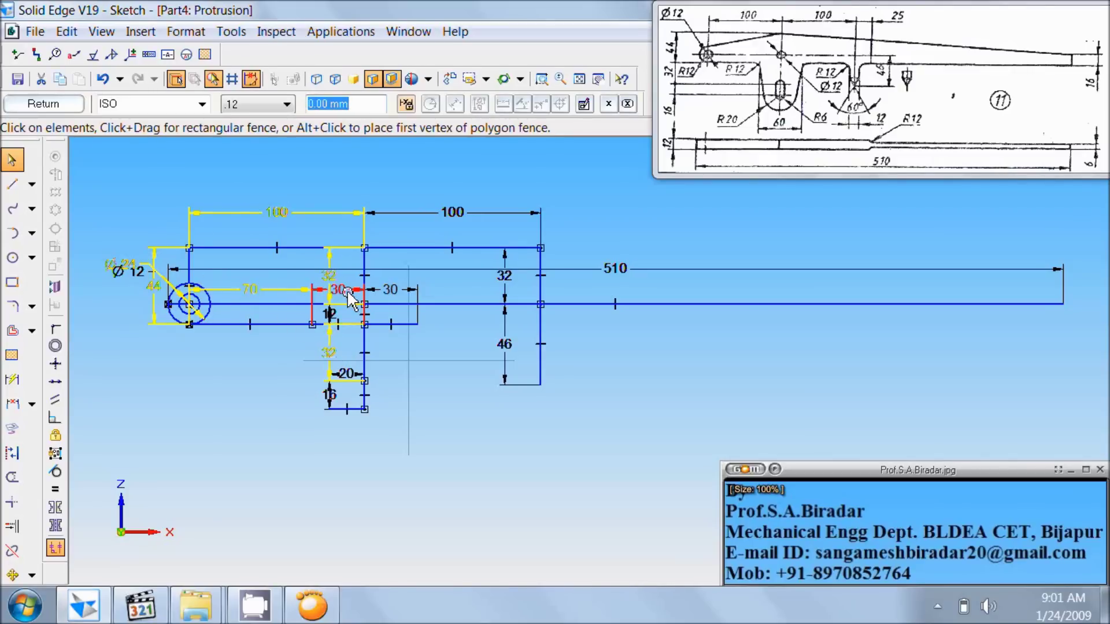
ctrl+click(393, 290)
ctrl+click(452, 213)
ctrl+click(502, 276)
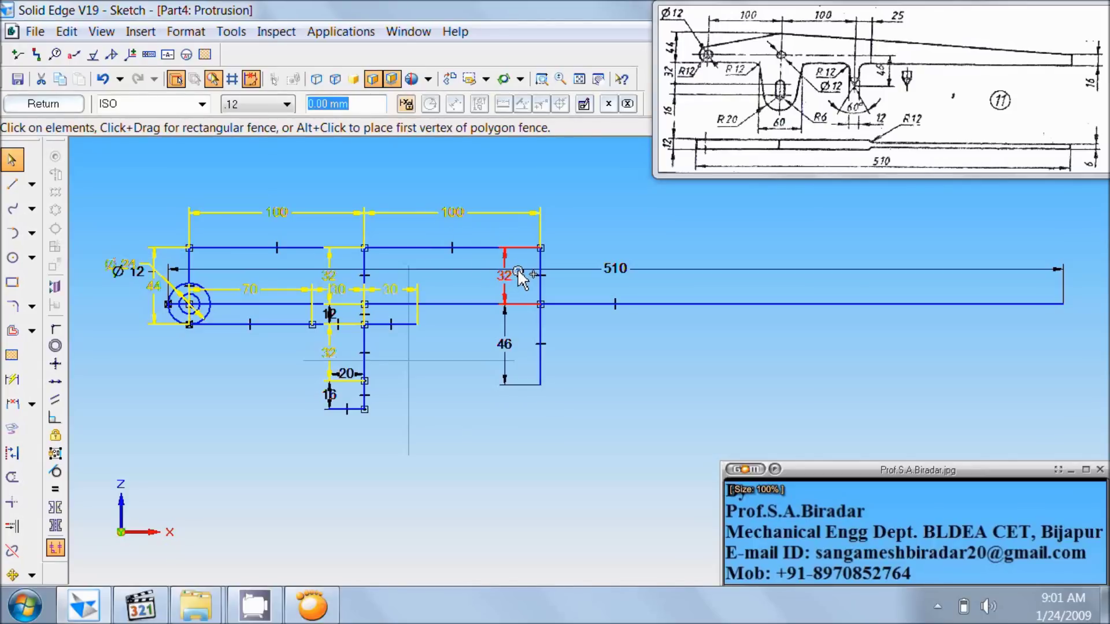
ctrl+click(581, 267)
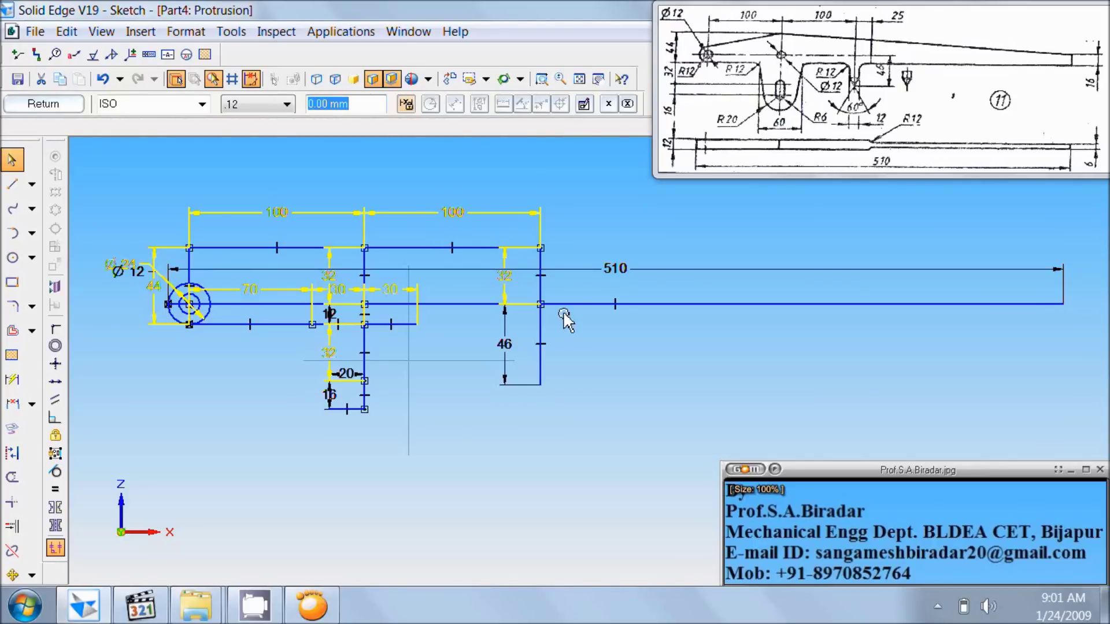
ctrl+click(508, 341)
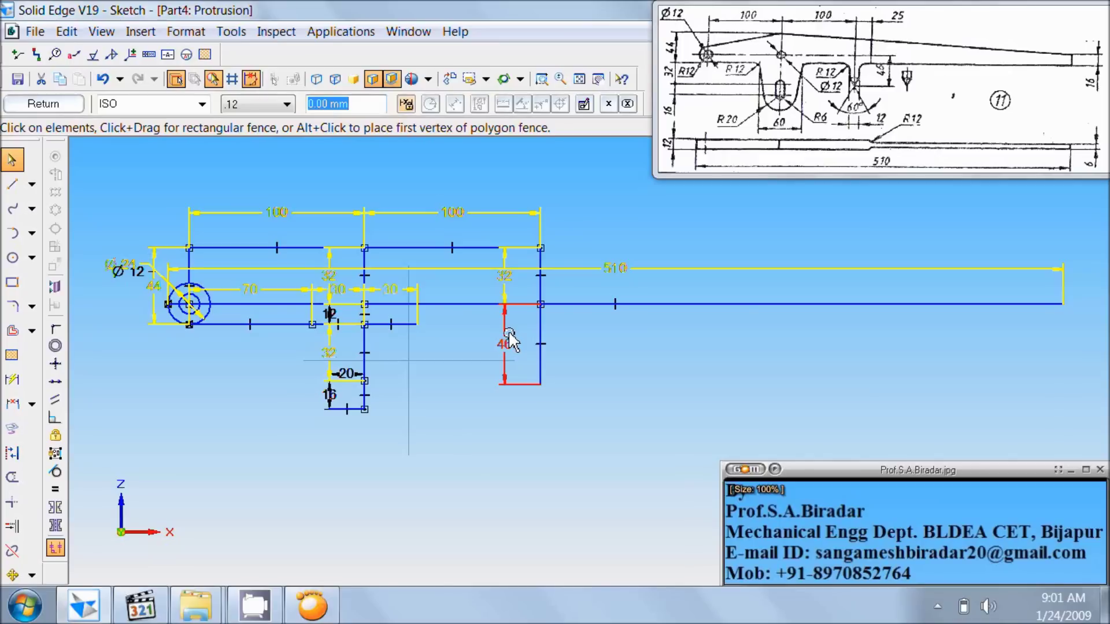
key(Delete)
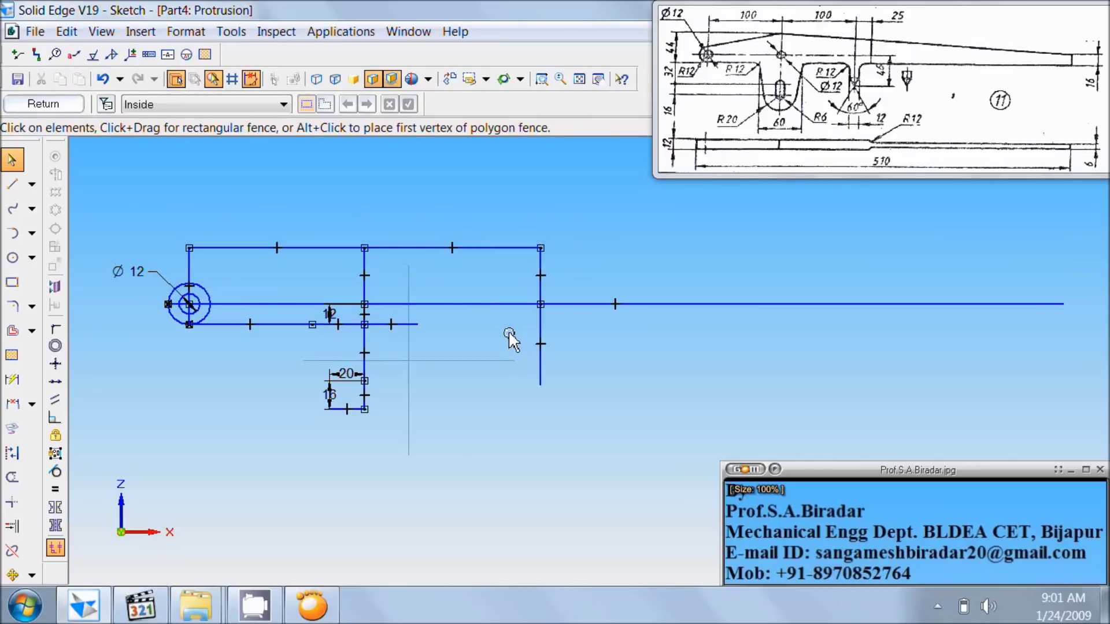
Step: Delete the remaining 20 and 16 dimensions one at a time
click(341, 374)
key(Delete)
click(337, 390)
key(Delete)
click(12, 477)
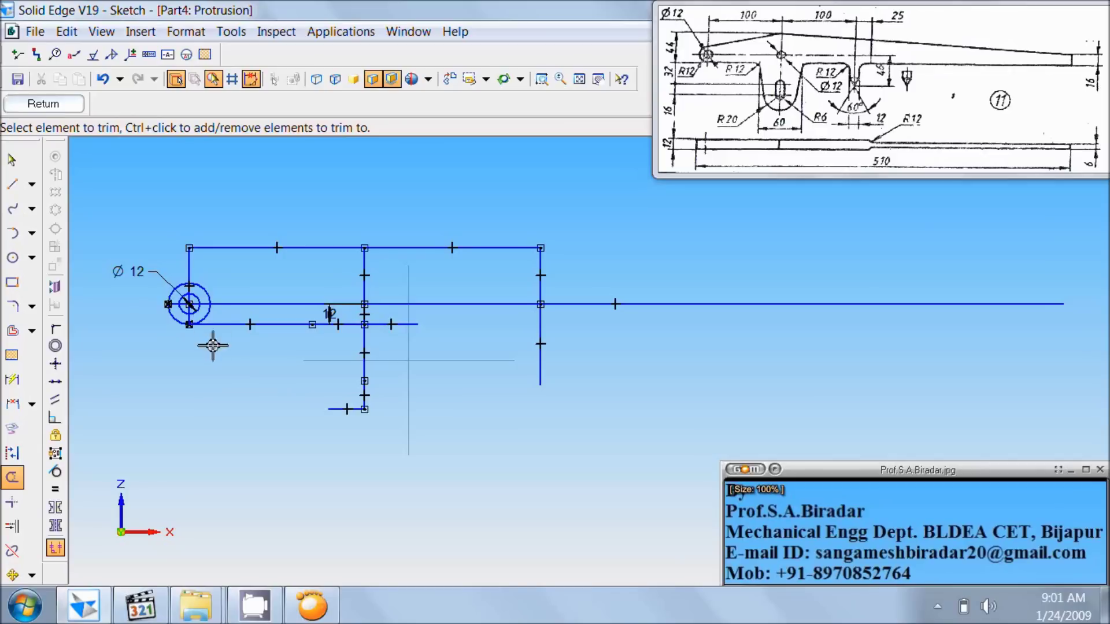
Step: Trim the Ø24 circle's right-hand arcs and delete the left vertical and top-left horizontal lines
click(209, 318)
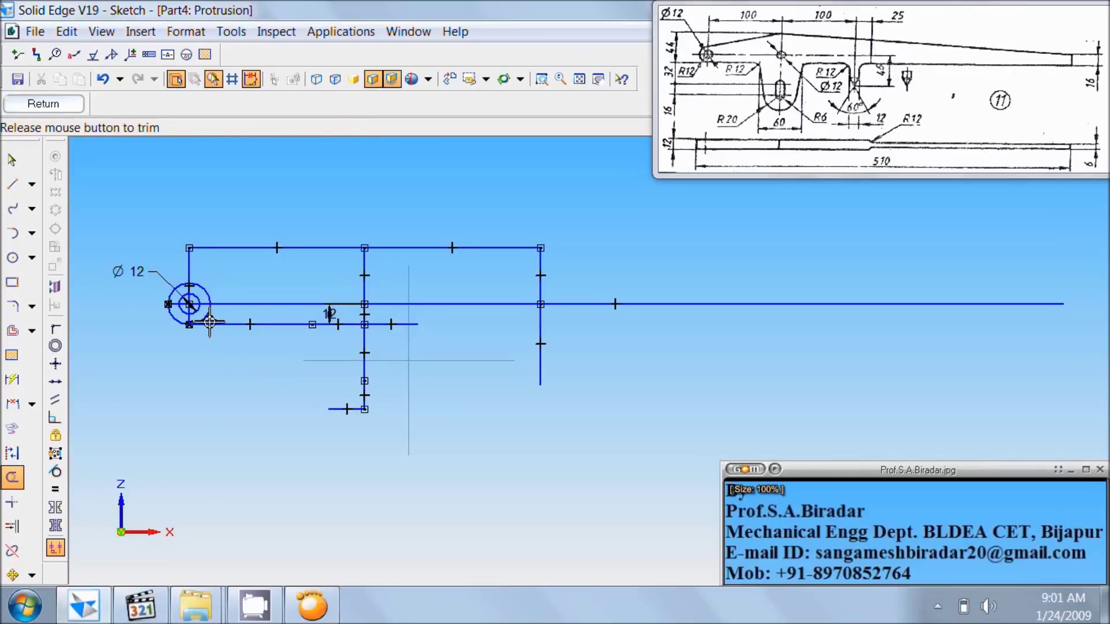
click(212, 291)
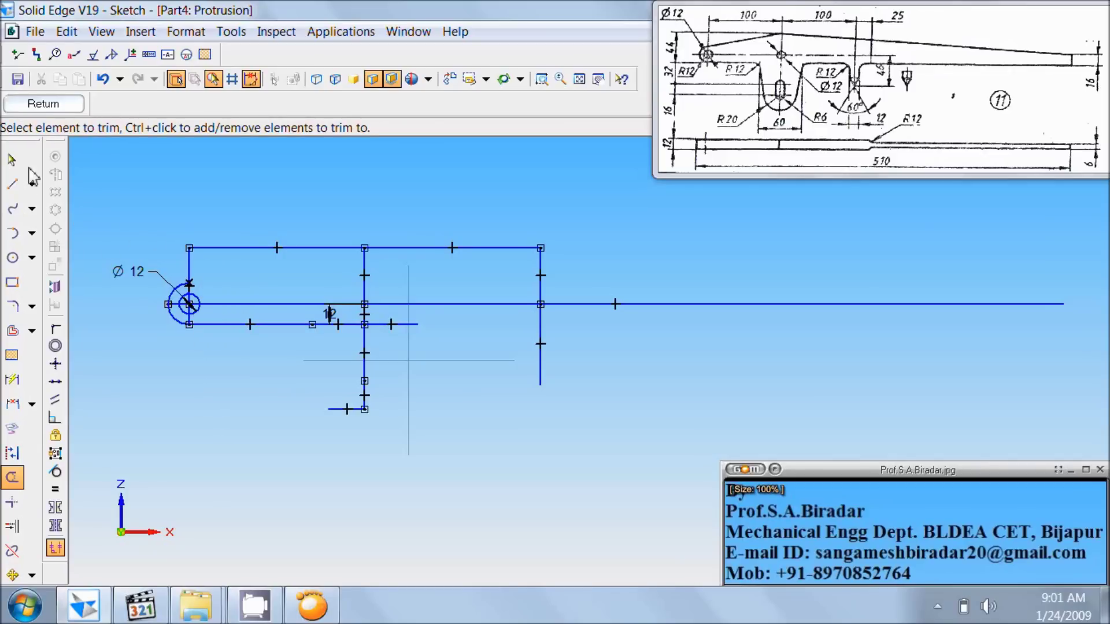
click(11, 159)
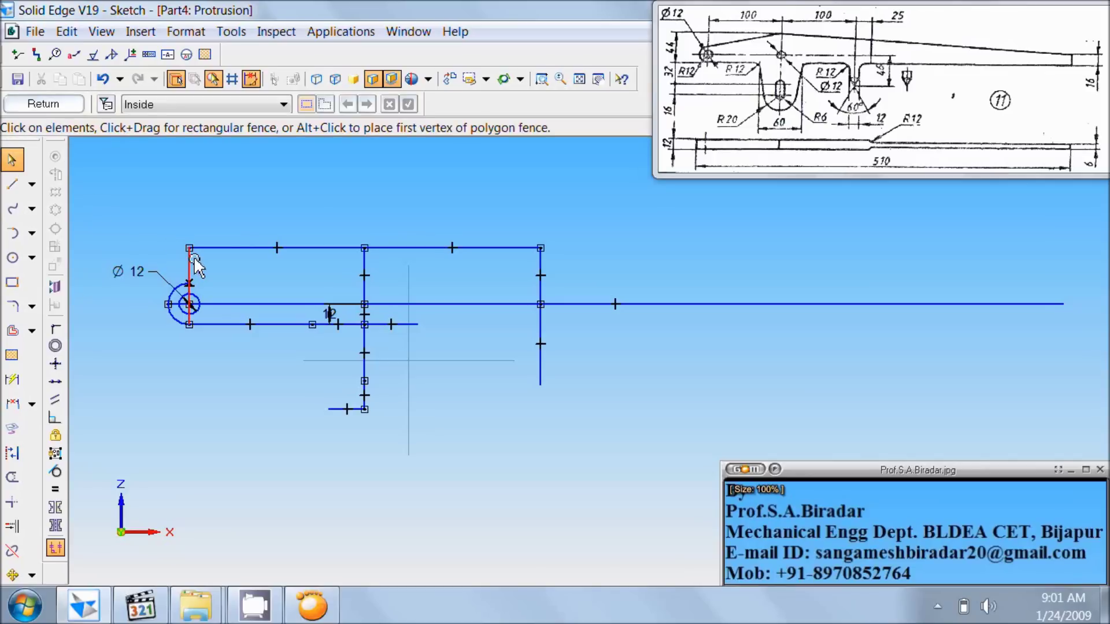
click(195, 261)
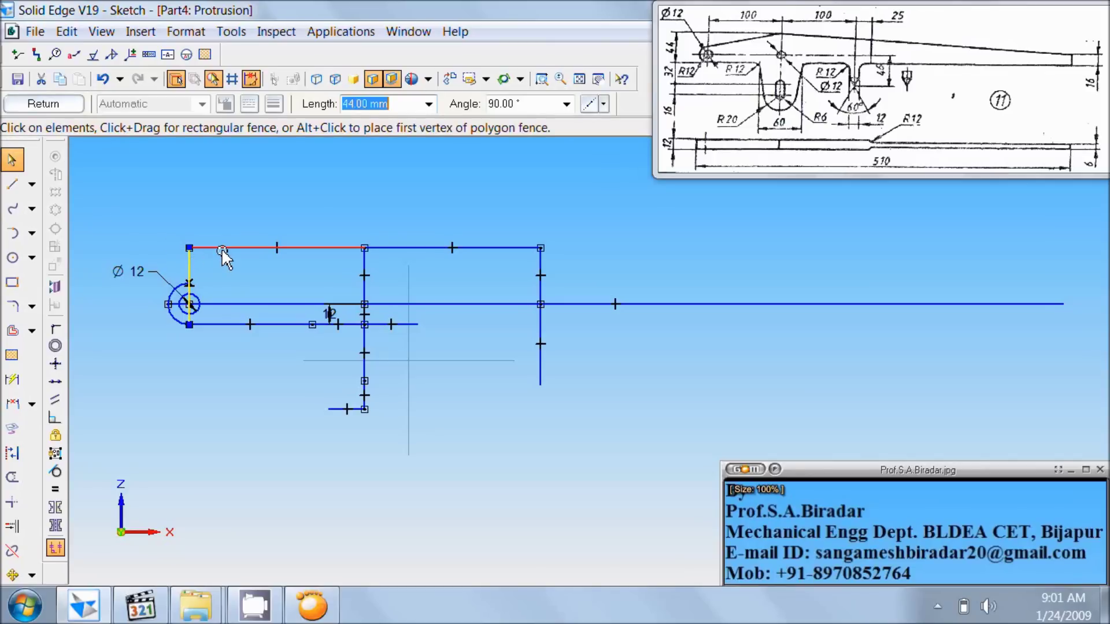
ctrl+click(221, 248)
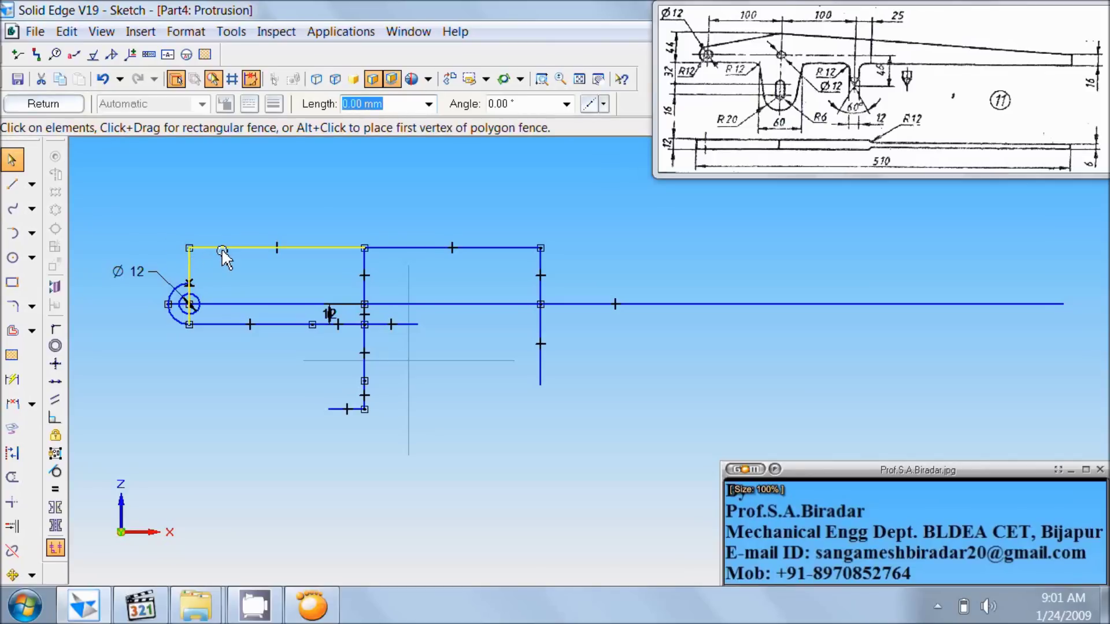
key(Delete)
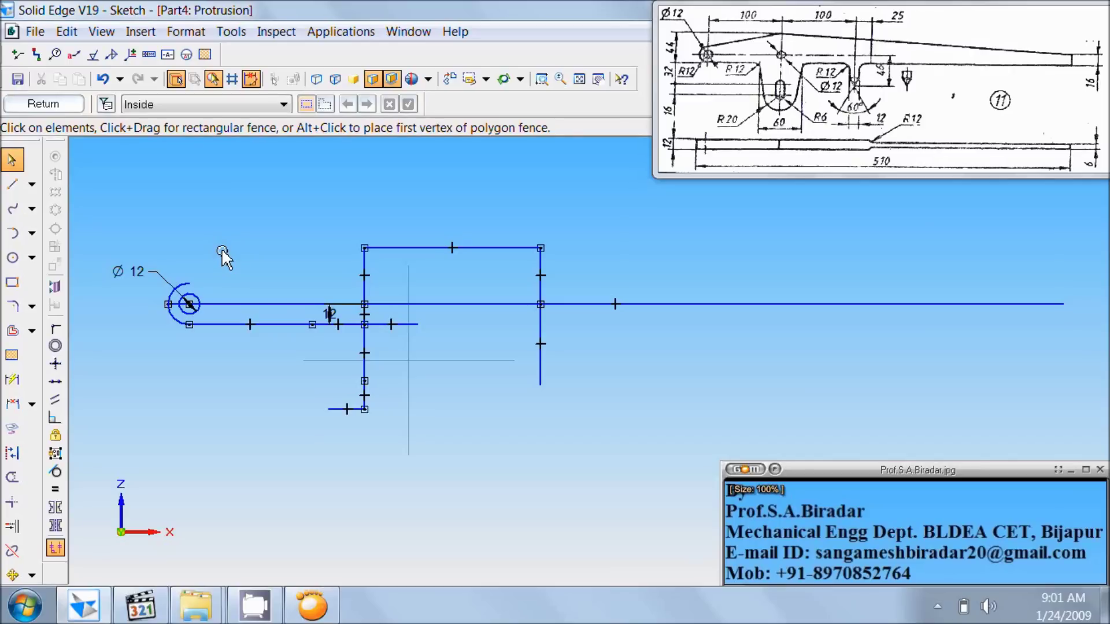
Step: Draw the tapered top edge from the left arc to the upper corner
click(12, 184)
click(189, 304)
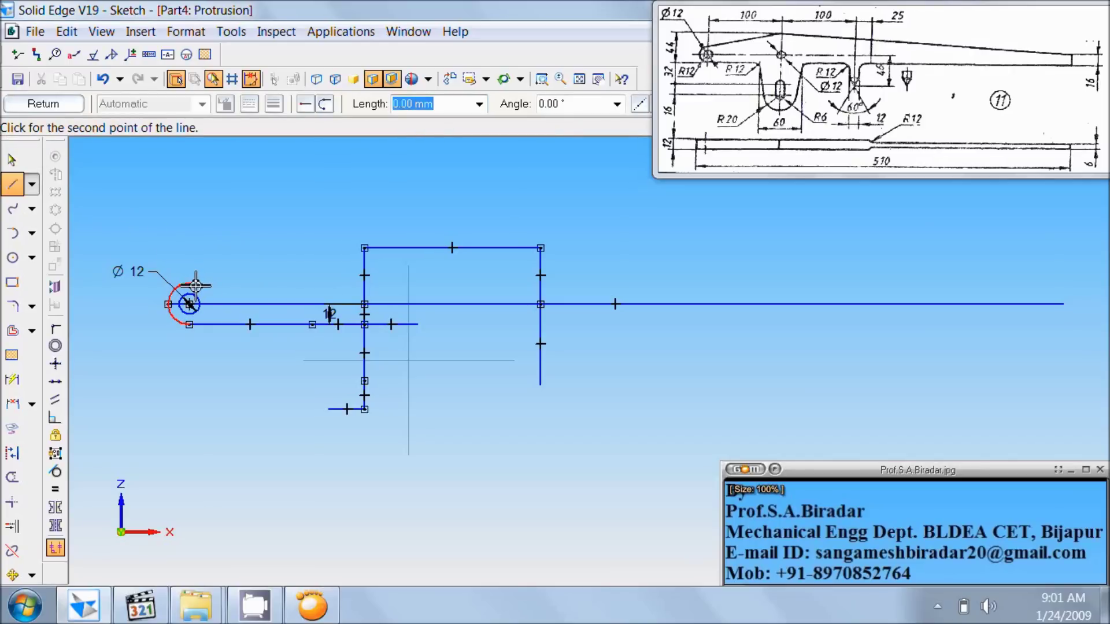
click(365, 249)
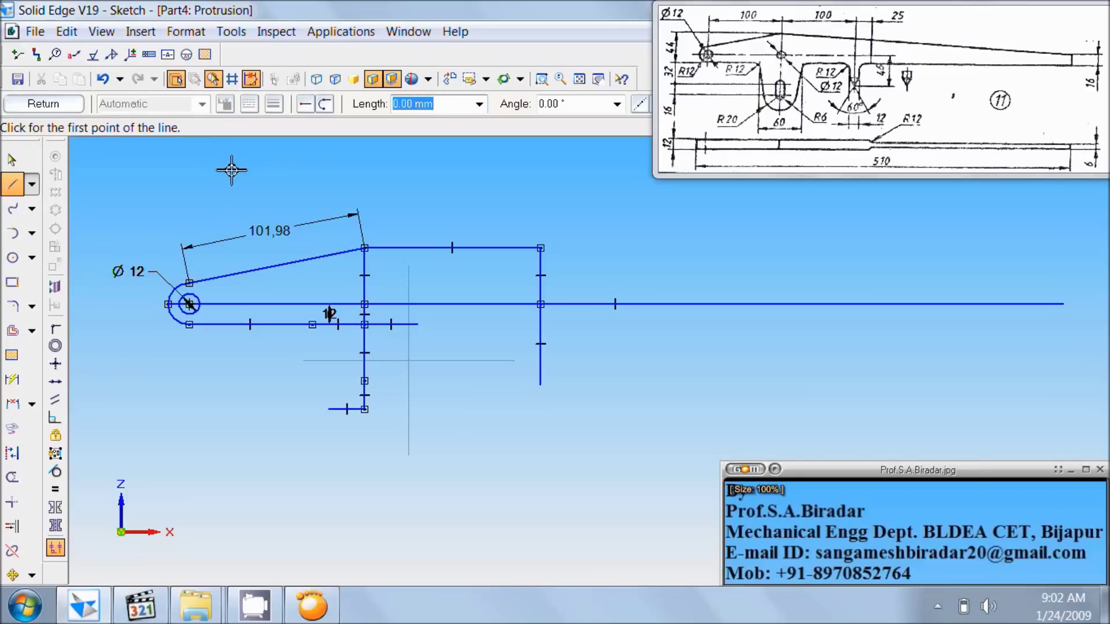
Step: Trim the extra lower-line piece, the upper vertical stub and the centre-line span
click(13, 477)
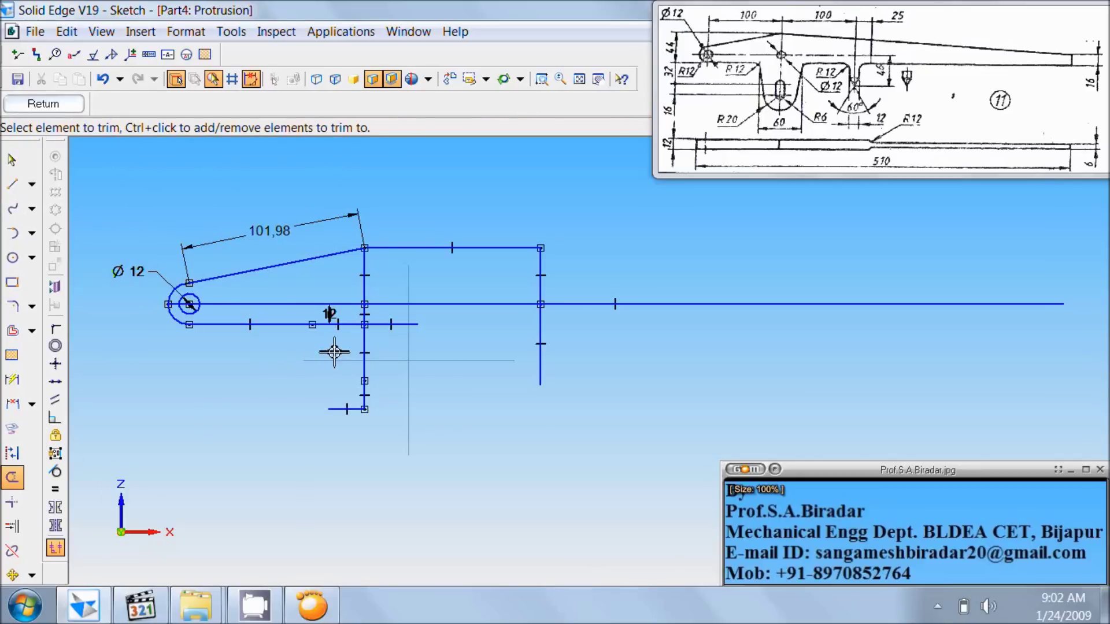
click(345, 328)
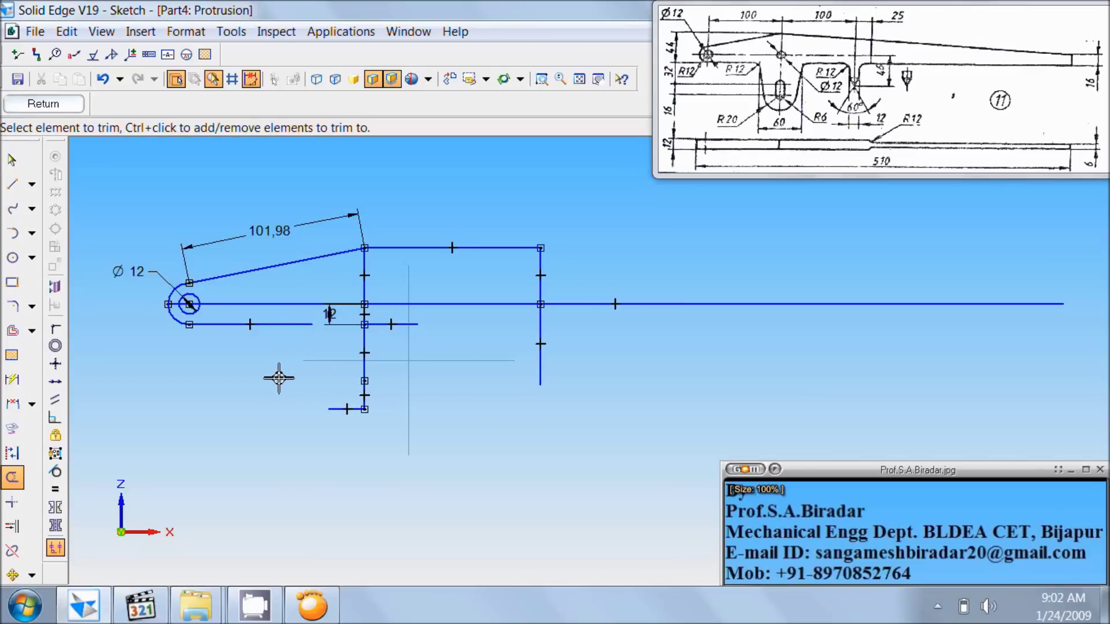
click(365, 283)
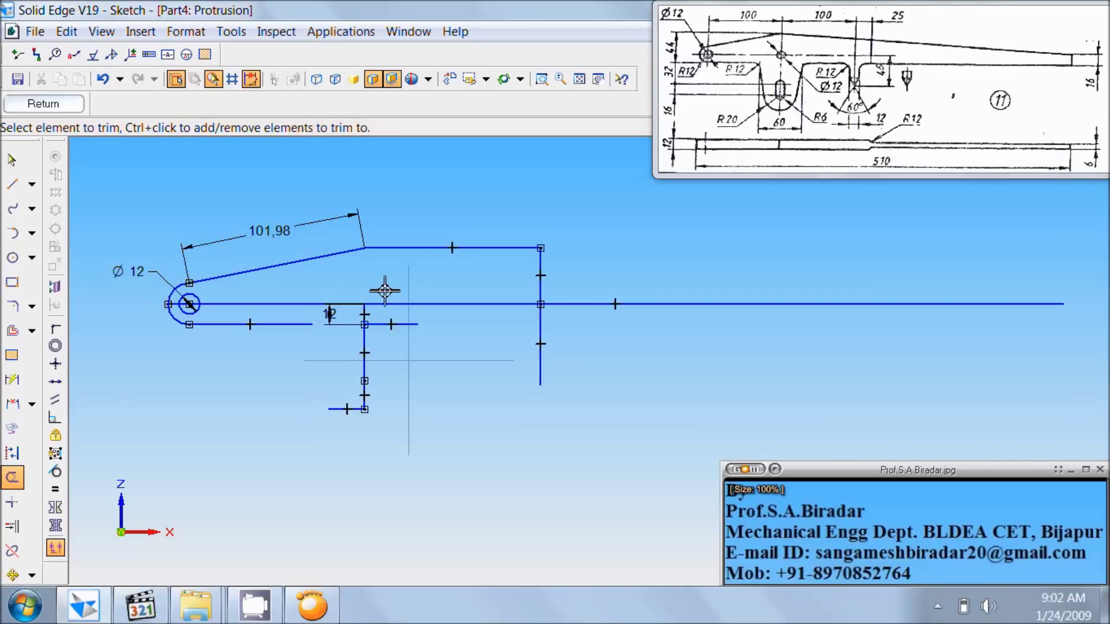
click(431, 305)
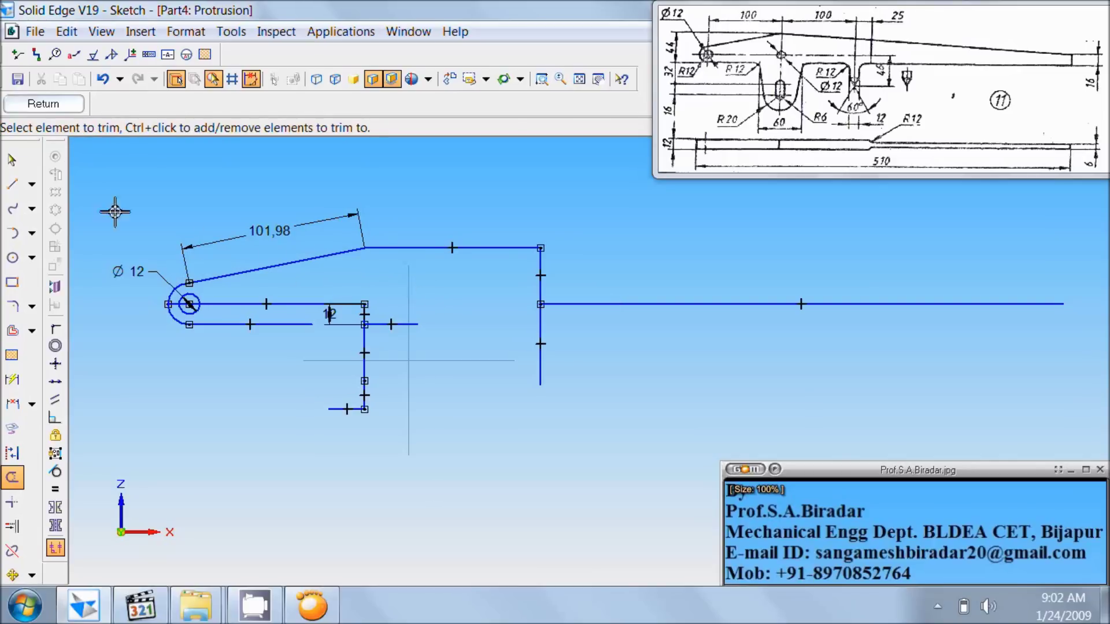
click(12, 159)
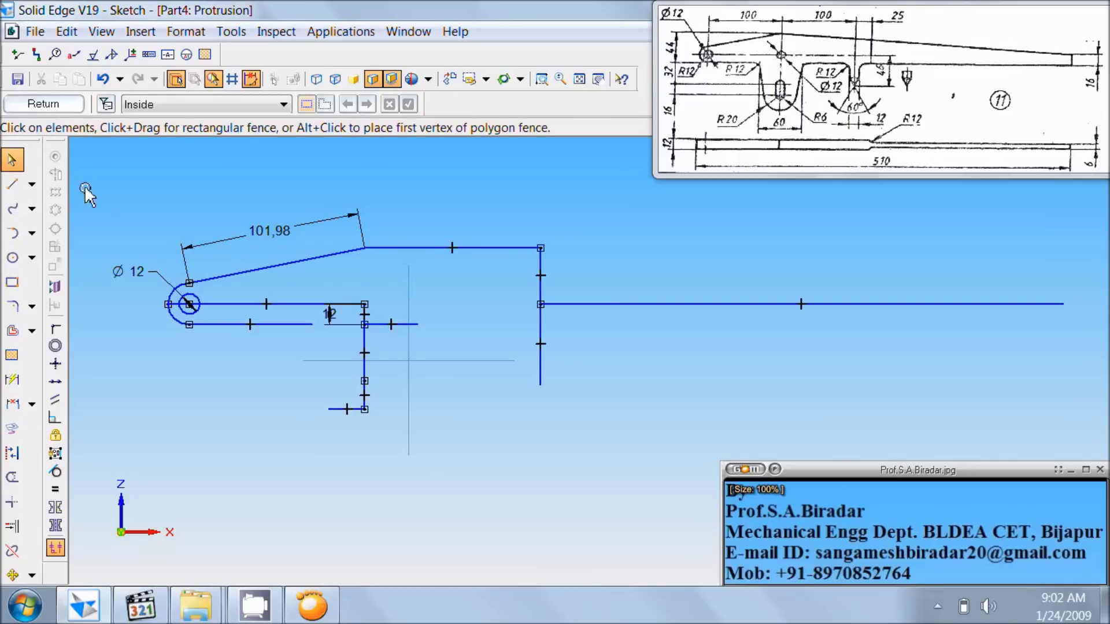
Step: Delete the left centre line and place a Ø12 circle at the vertical and lower-line junction
click(237, 304)
key(Delete)
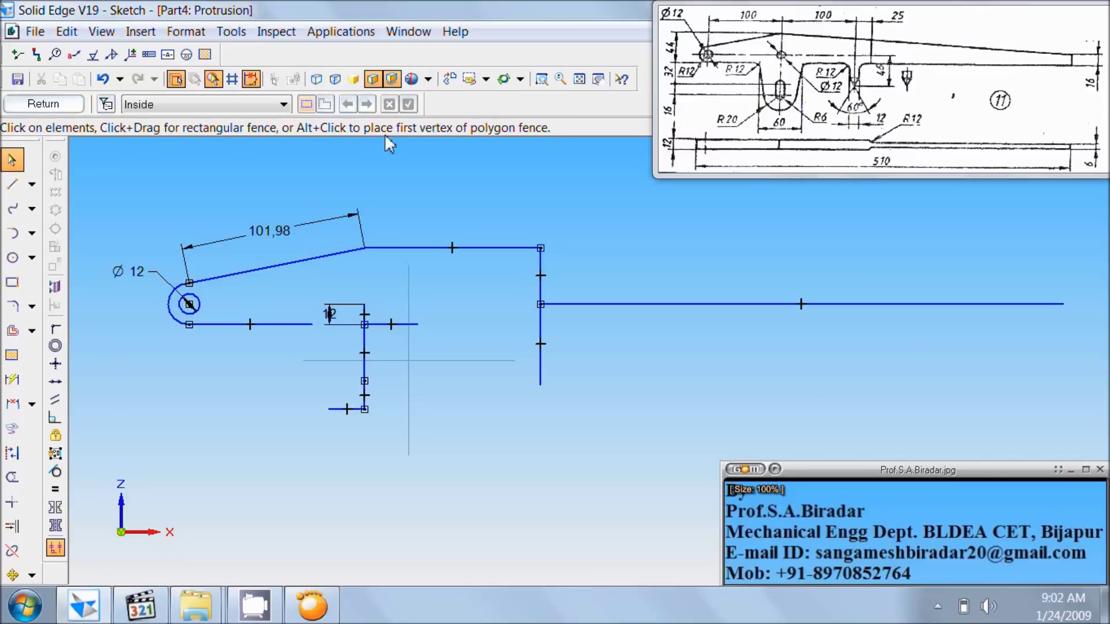
click(12, 258)
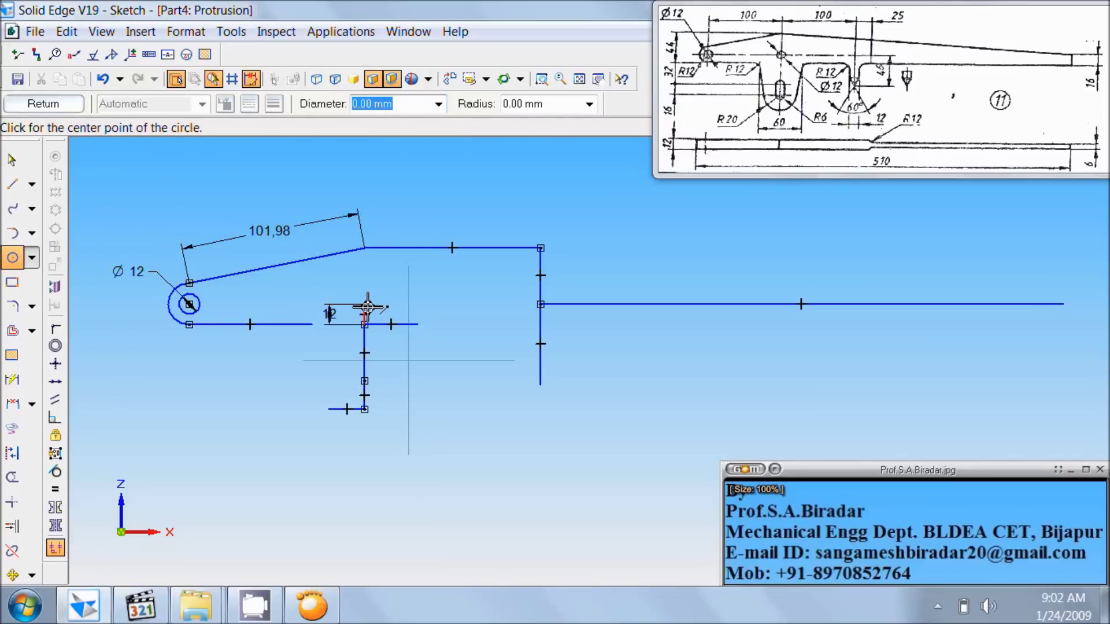
click(364, 305)
text(1)
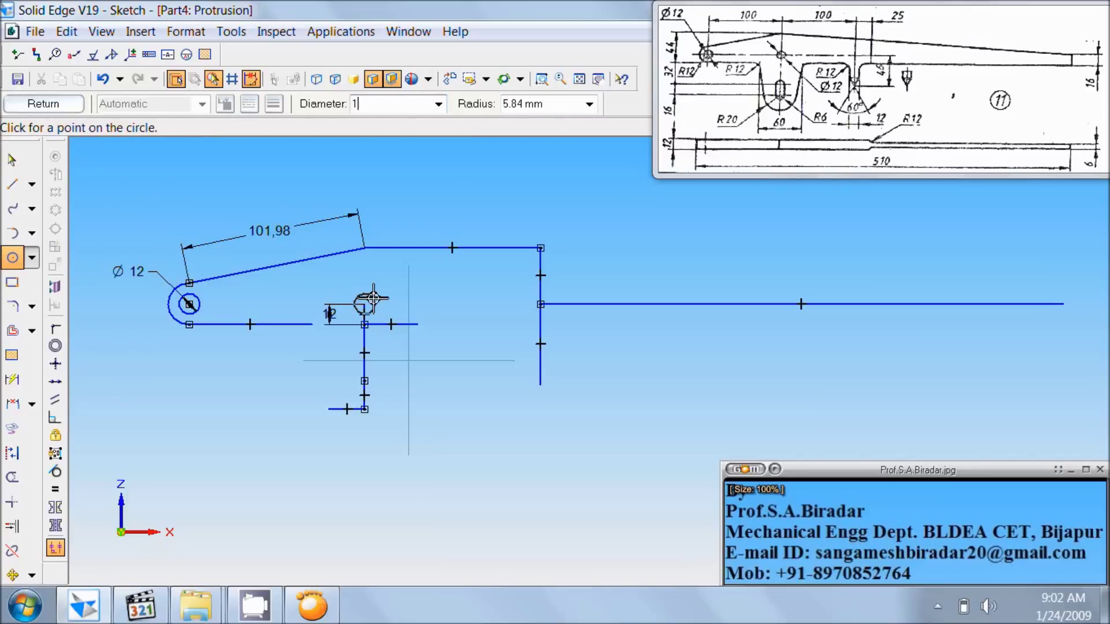
text(2)
key(Return)
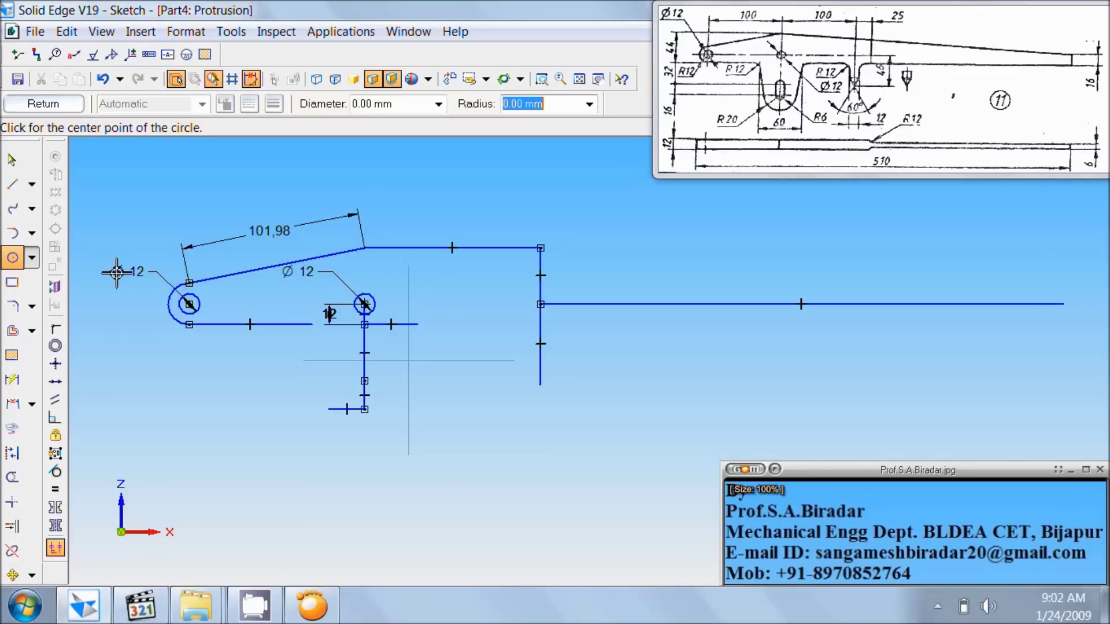
Step: Draw an R20 half-circle arc by centre around the lower end of the slot's vertical line
click(32, 233)
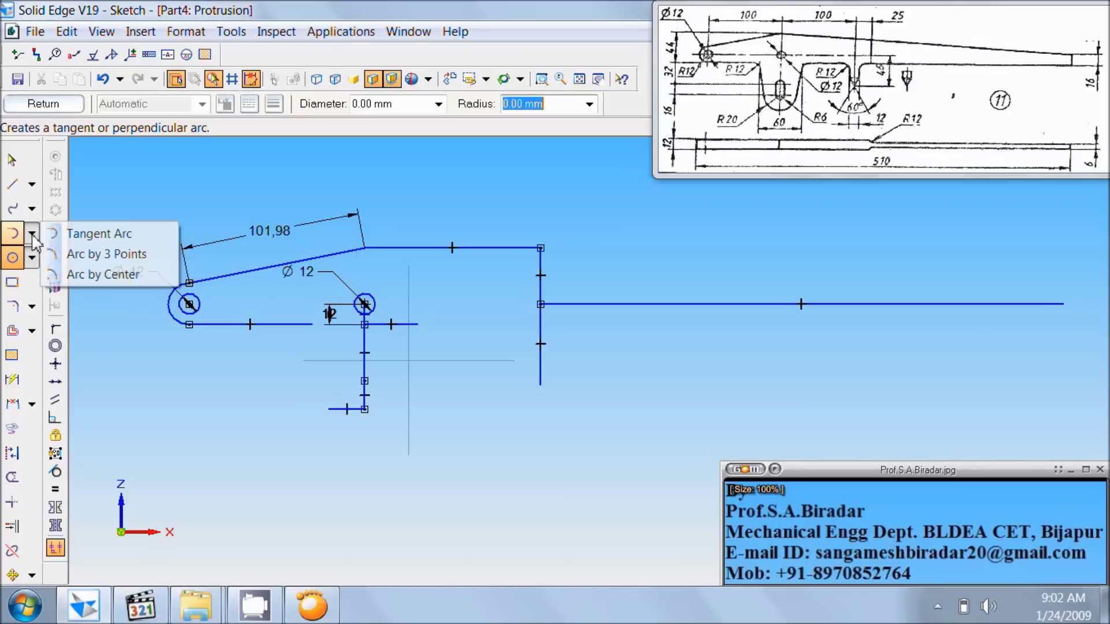
click(103, 275)
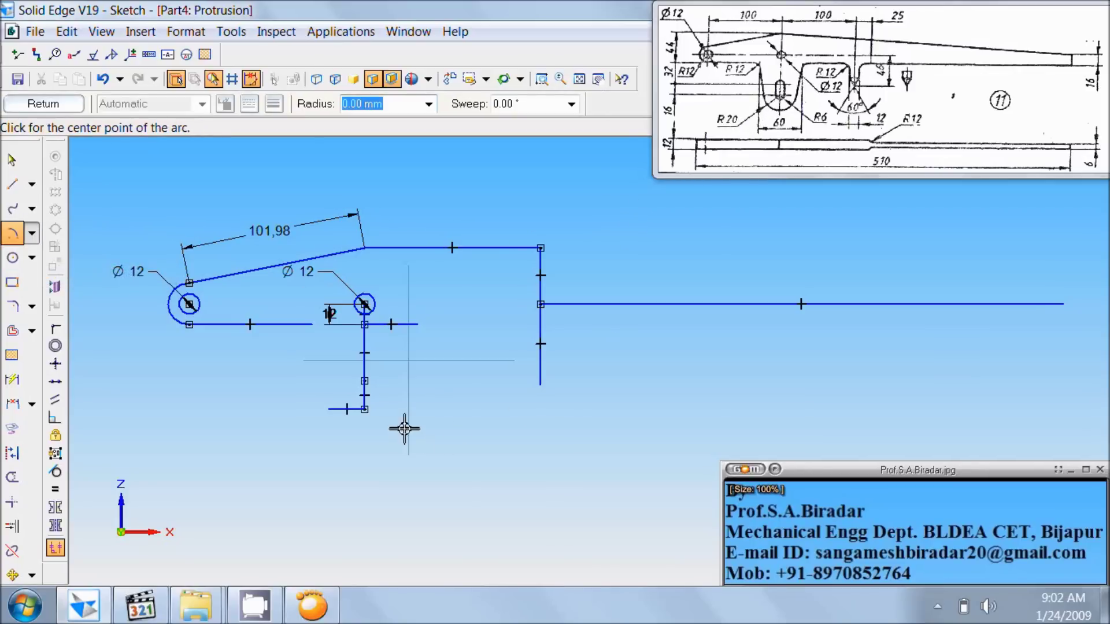
click(368, 411)
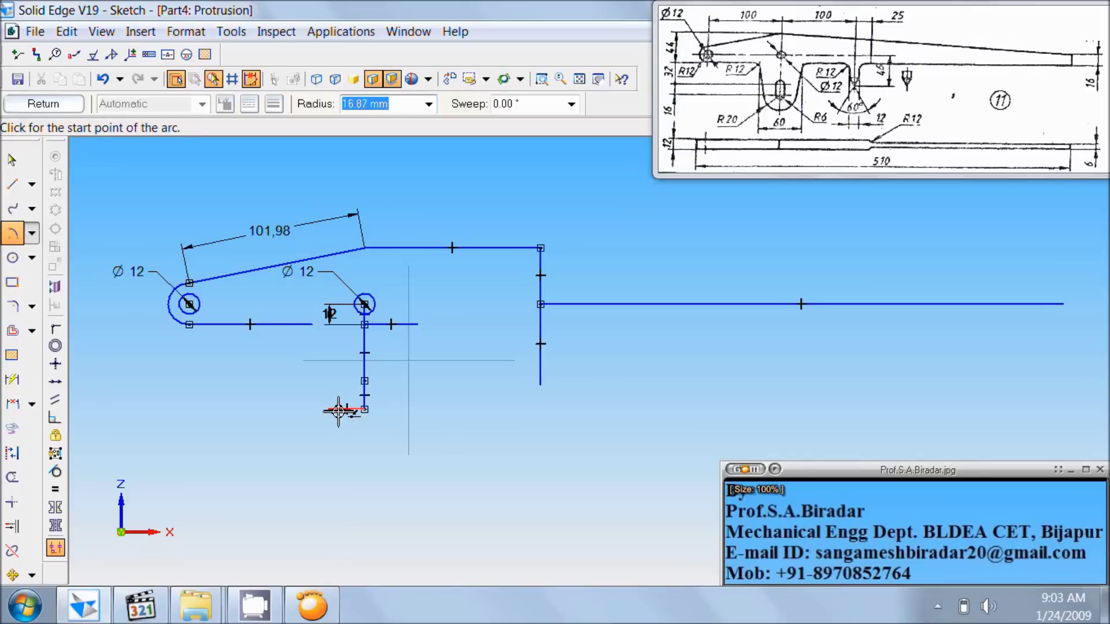
text(2)
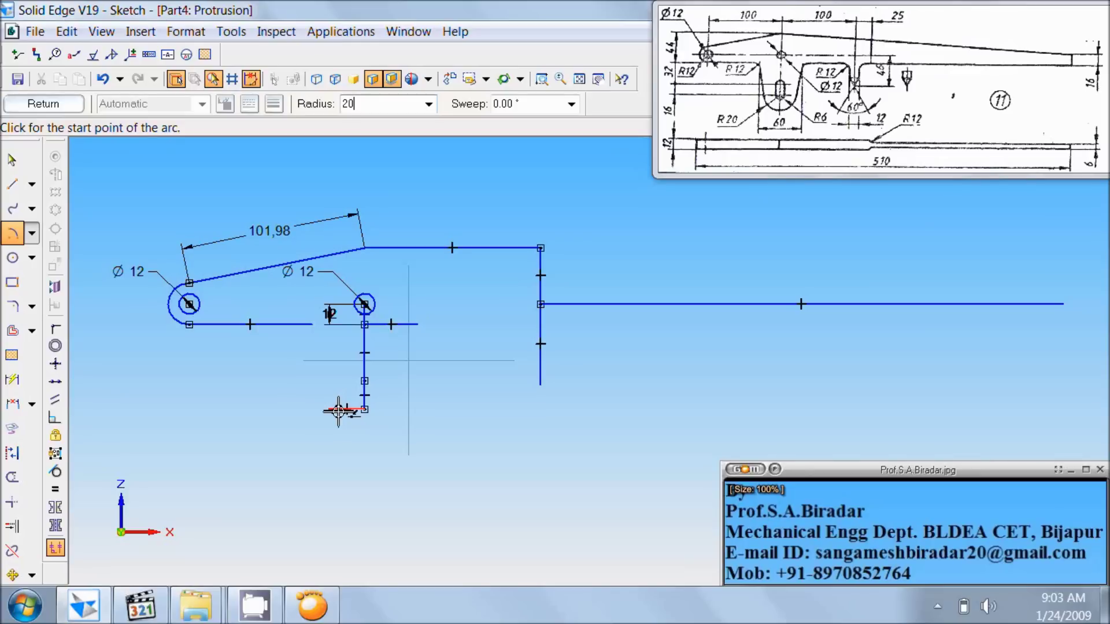
text(0)
key(Tab)
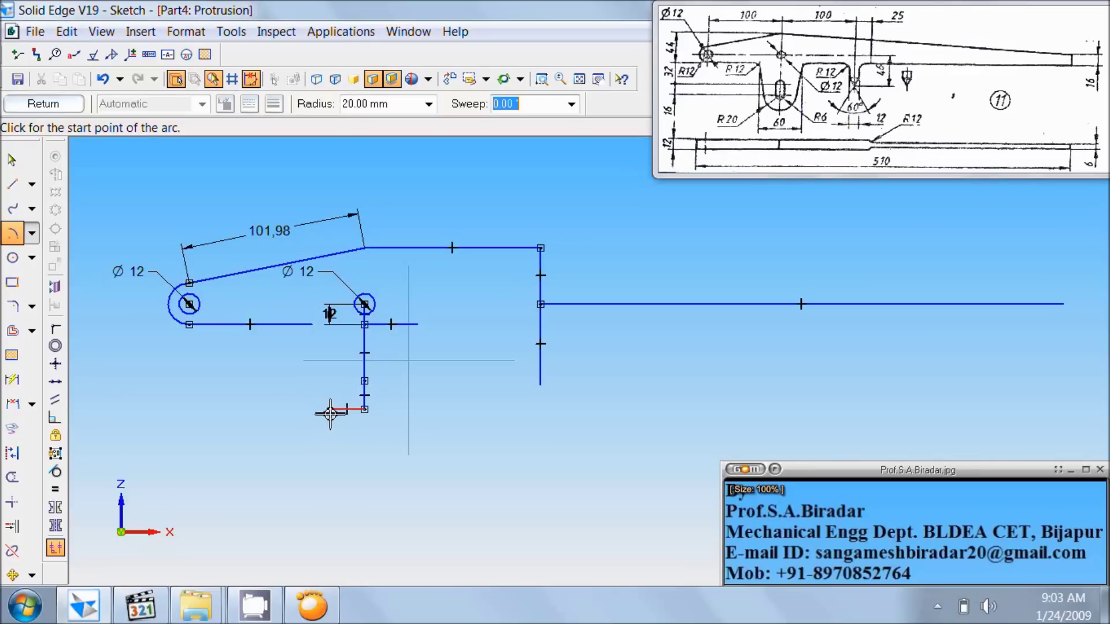
click(330, 410)
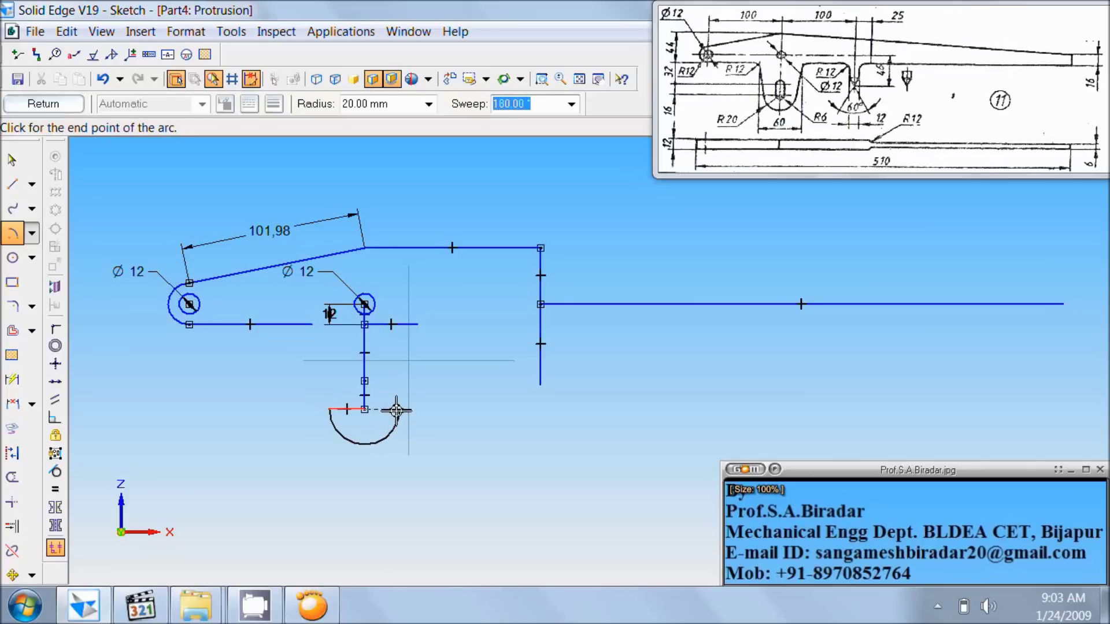
click(397, 410)
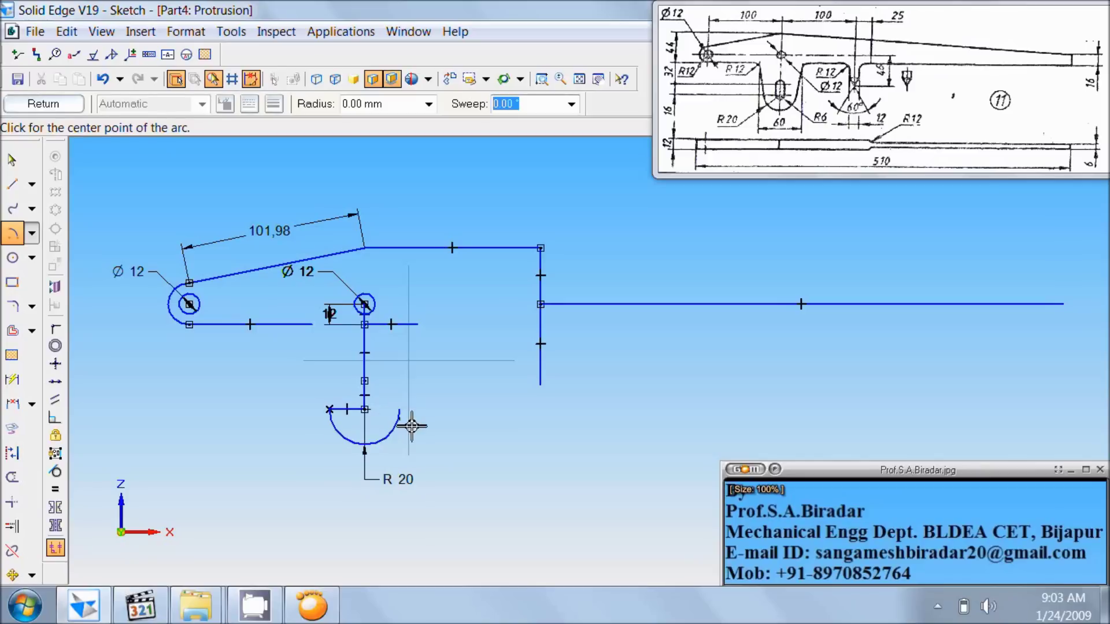
Step: Draw a 6 mm radius half-arc concentric with the R 20 arc at the slot's lower end
click(12, 233)
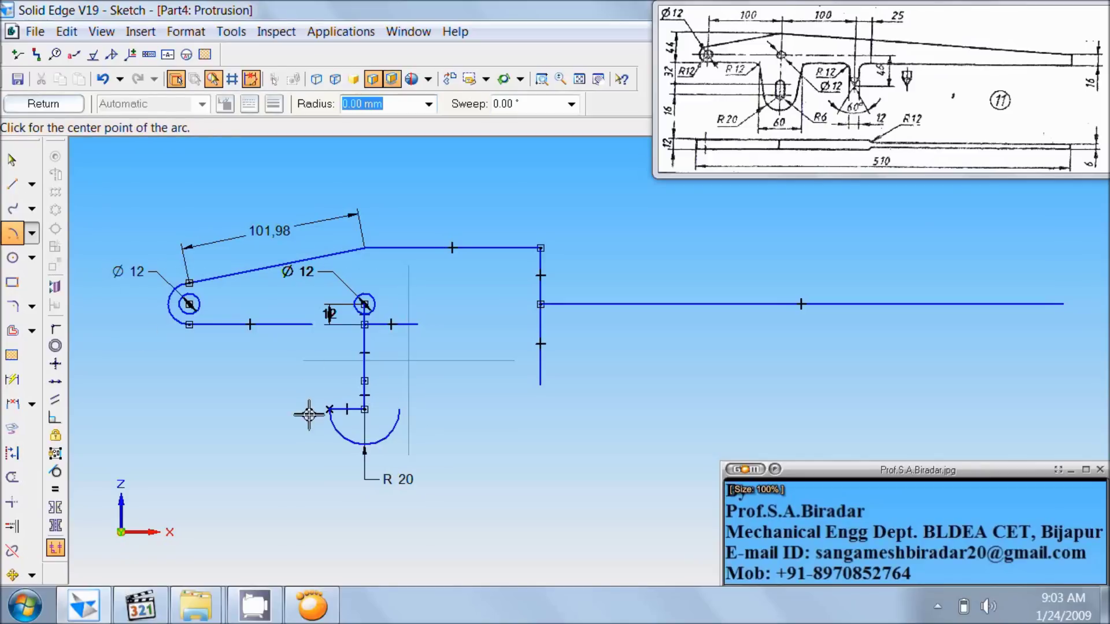
click(366, 411)
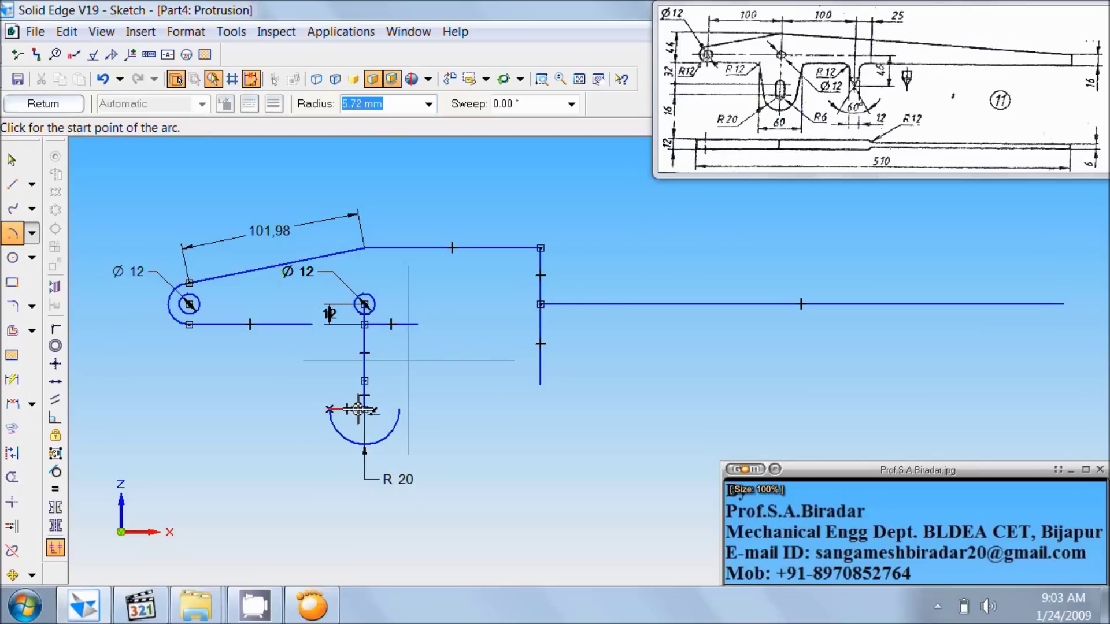
text(6)
key(Tab)
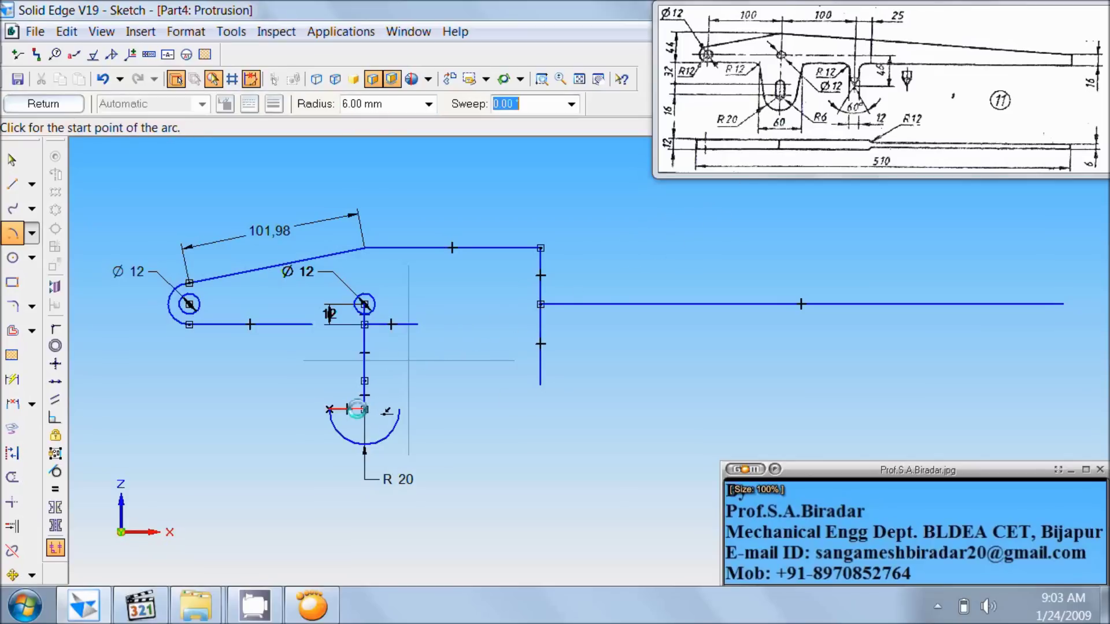
click(350, 411)
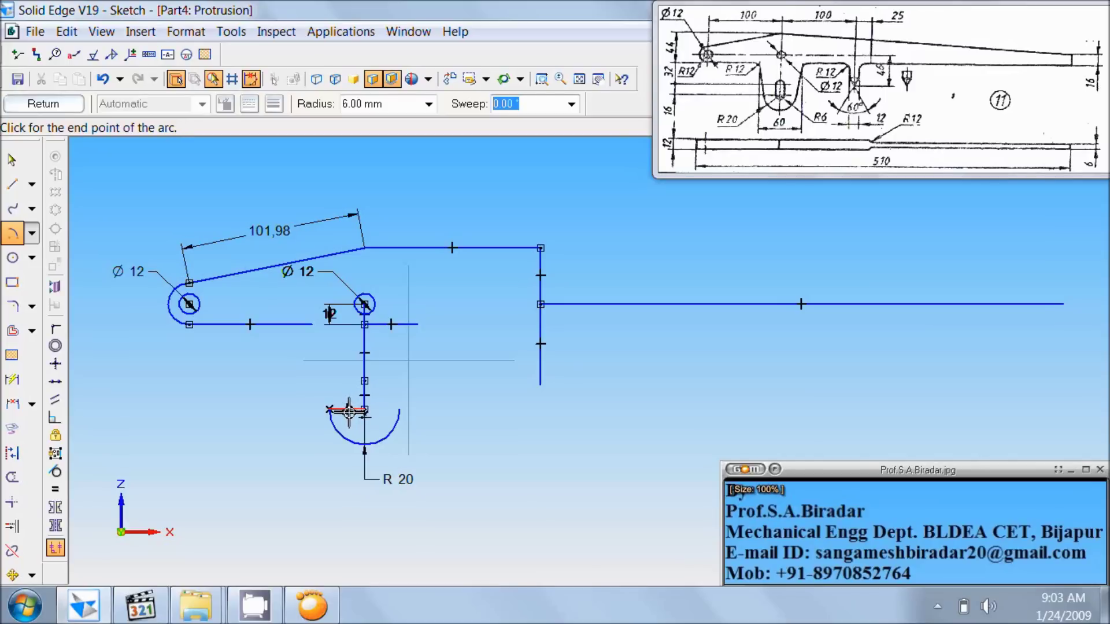
click(384, 411)
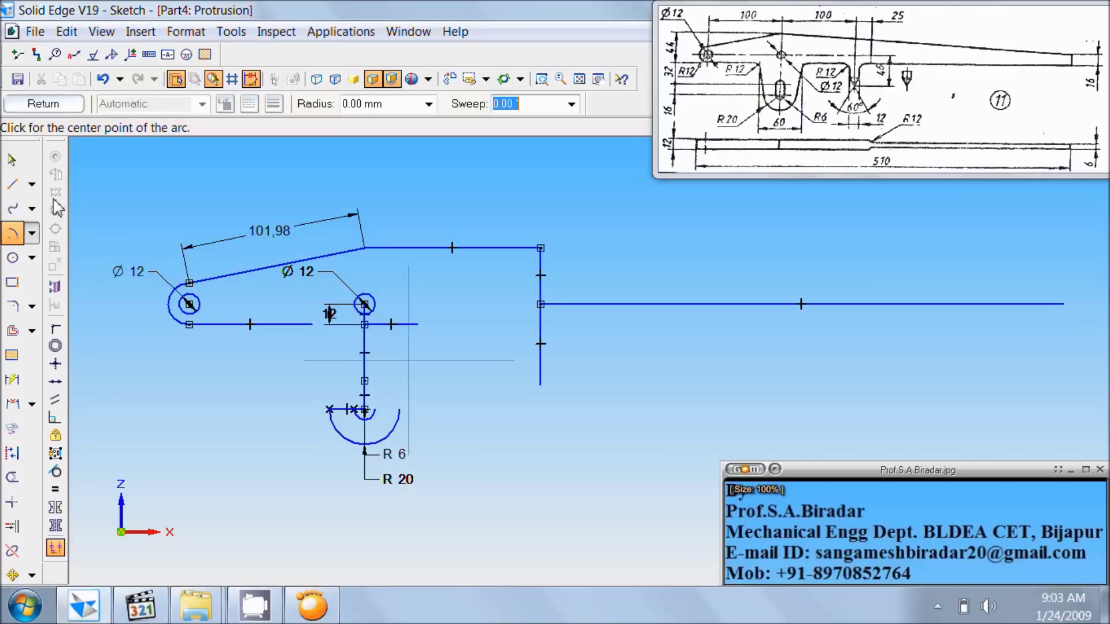
click(14, 167)
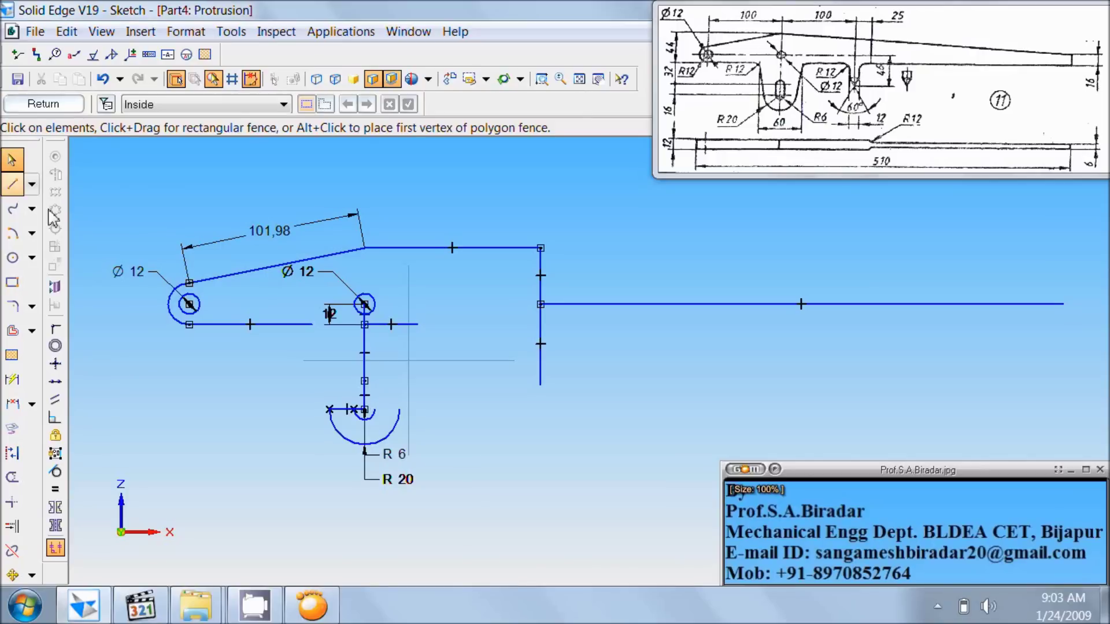
Step: Delete the leftover short segment, then add a 180° R 6 arc centred higher on the vertical line
click(339, 410)
key(Delete)
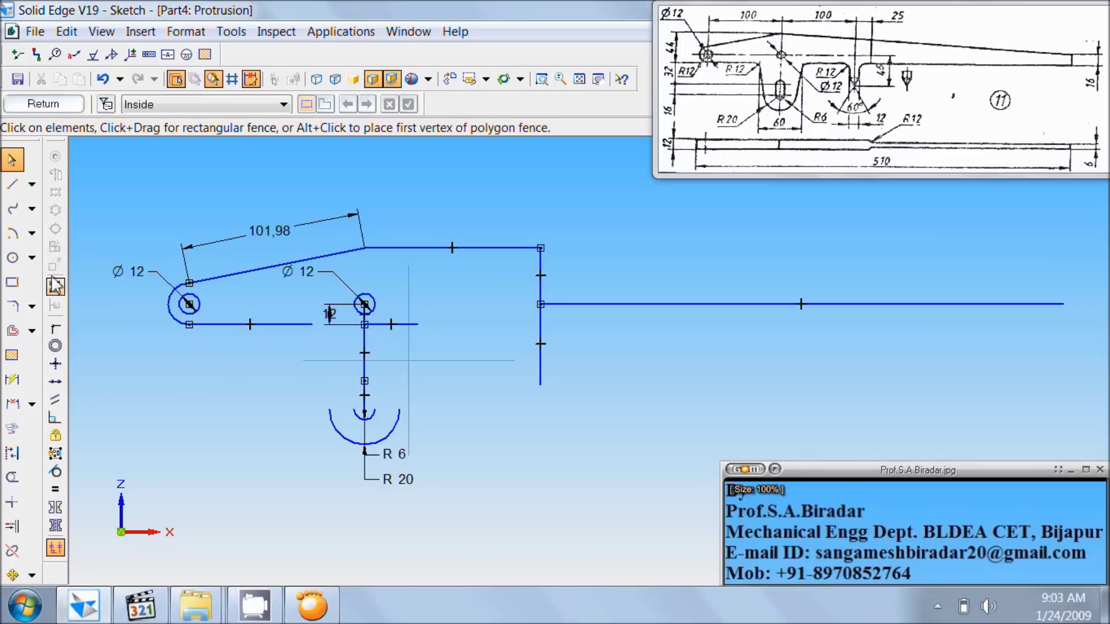
click(12, 233)
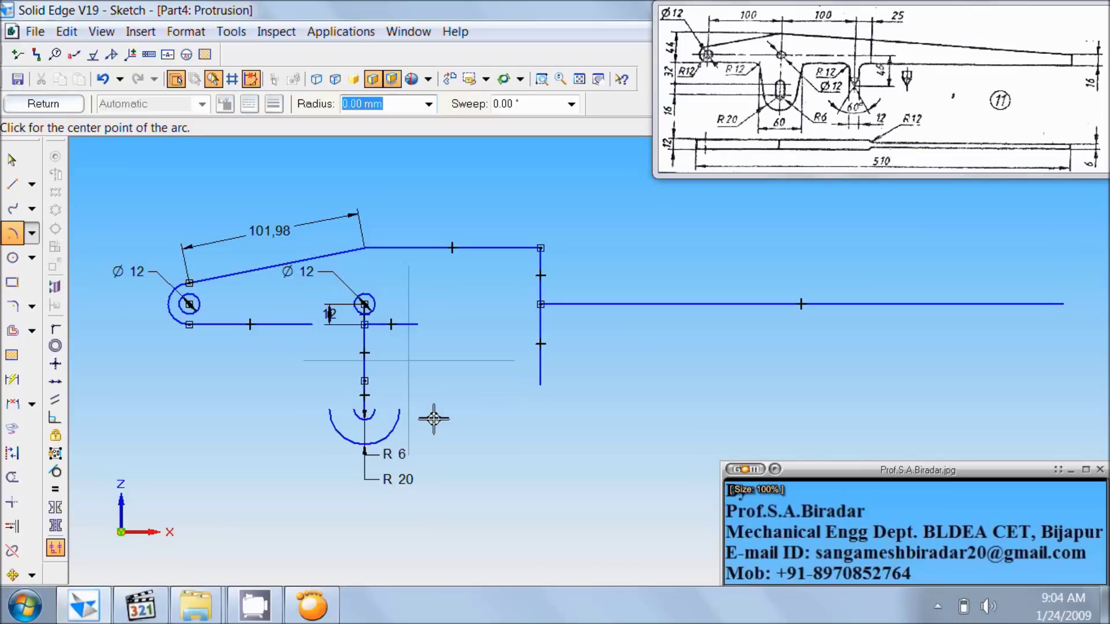
click(365, 381)
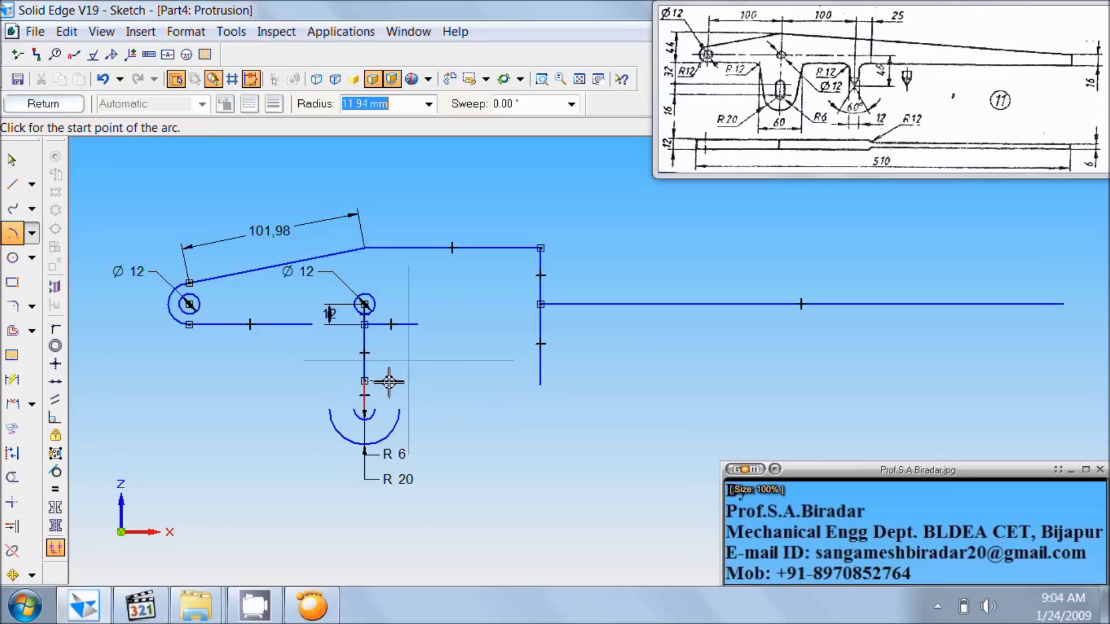
text(6)
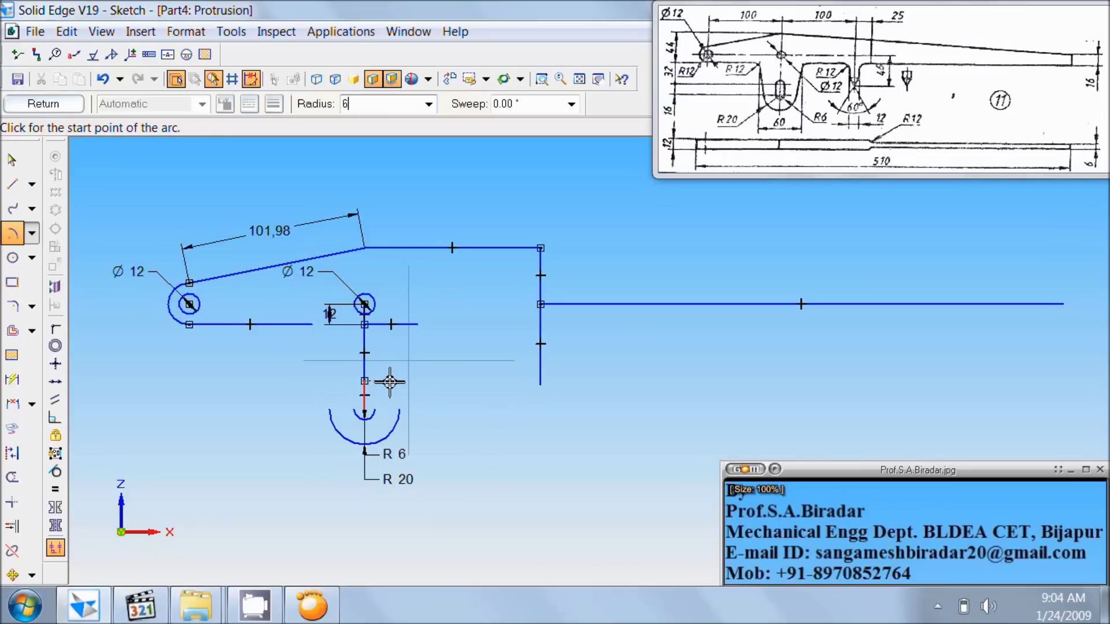
key(Tab)
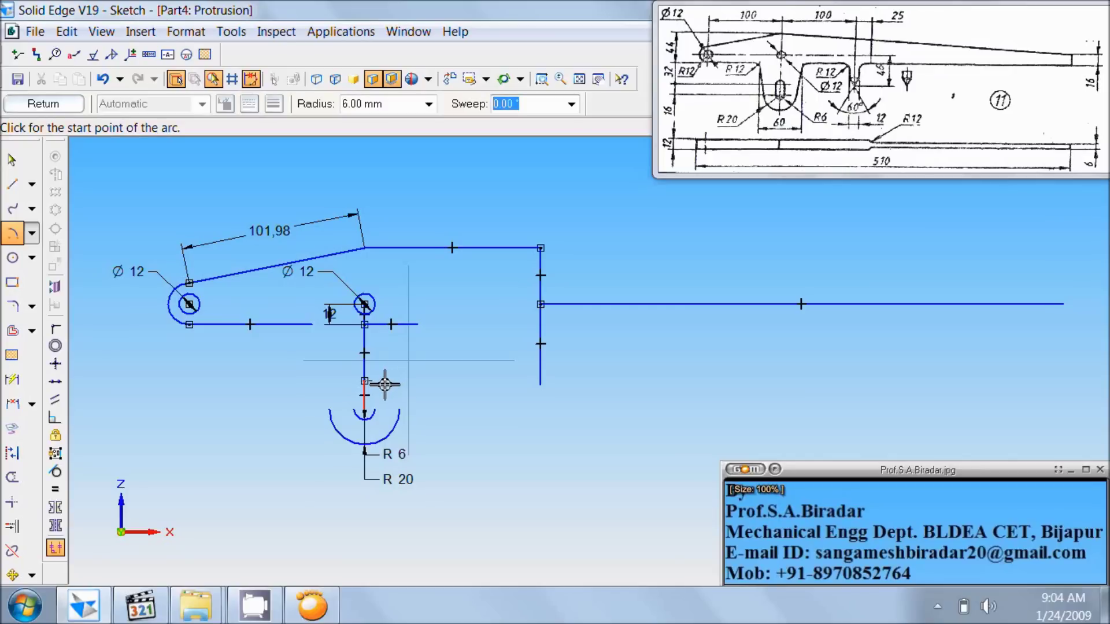
click(384, 384)
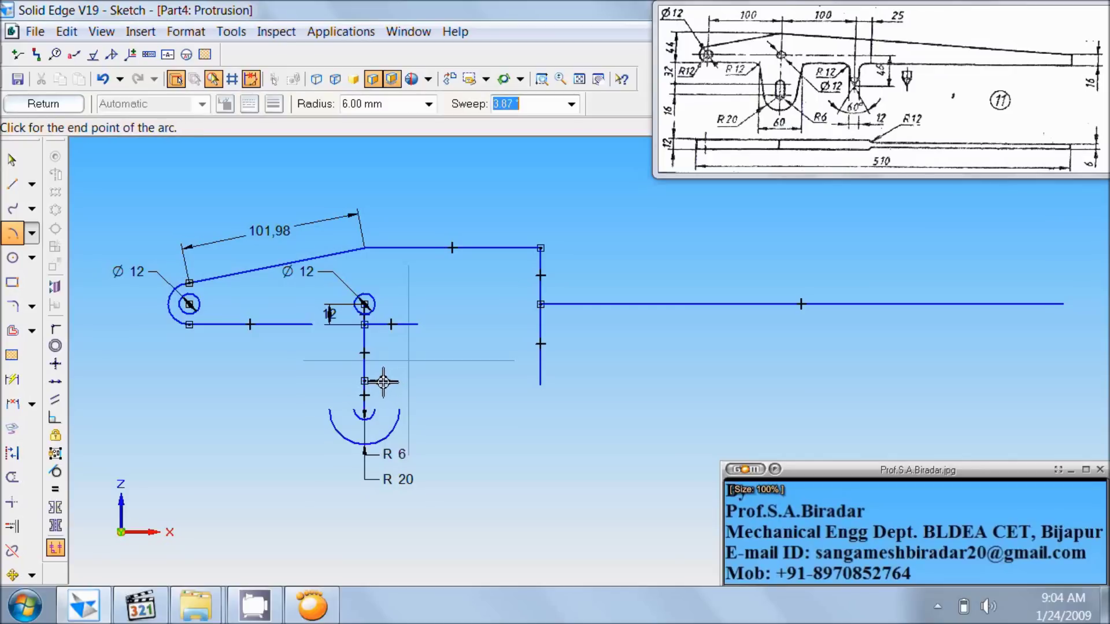
click(352, 379)
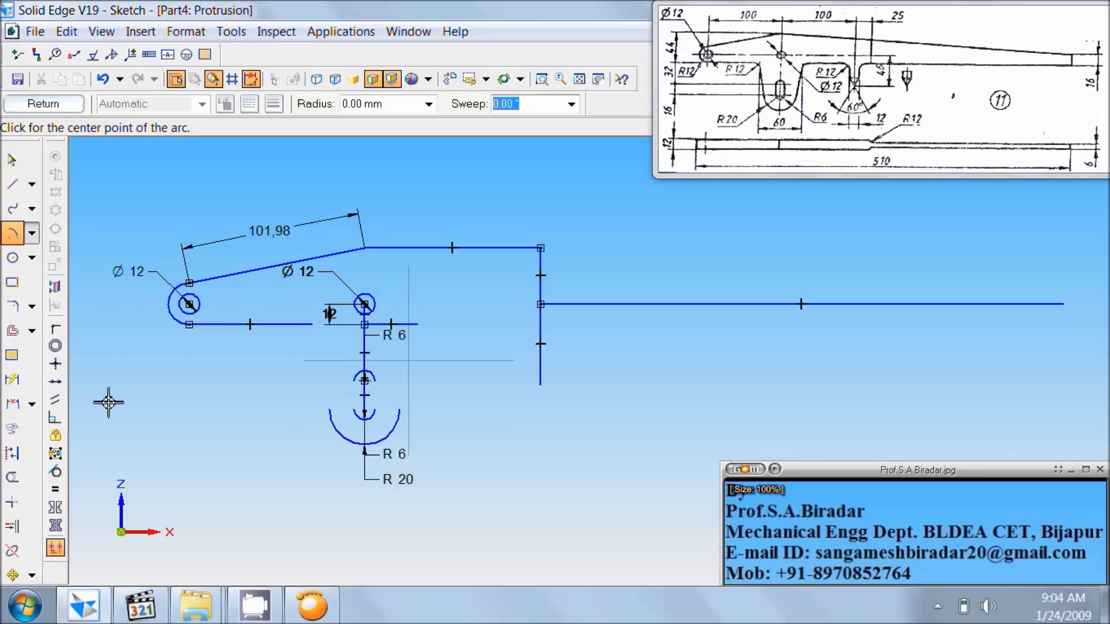
click(11, 477)
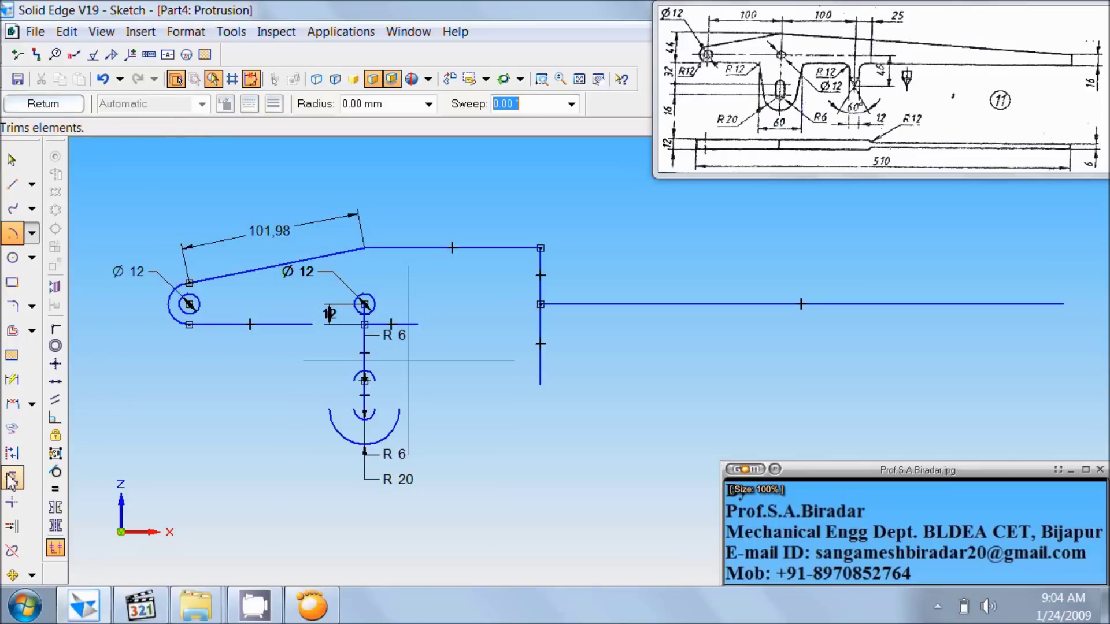
Step: Trim the vertical line, the small arc's lower half and the short segments beside the Ø 12 circle
click(369, 403)
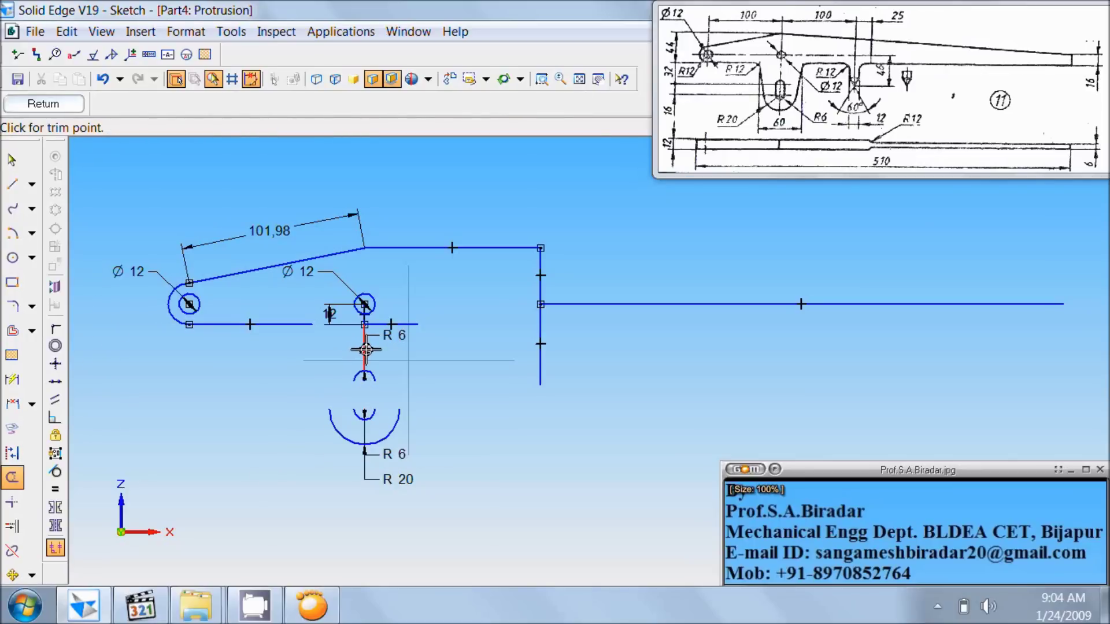
click(366, 379)
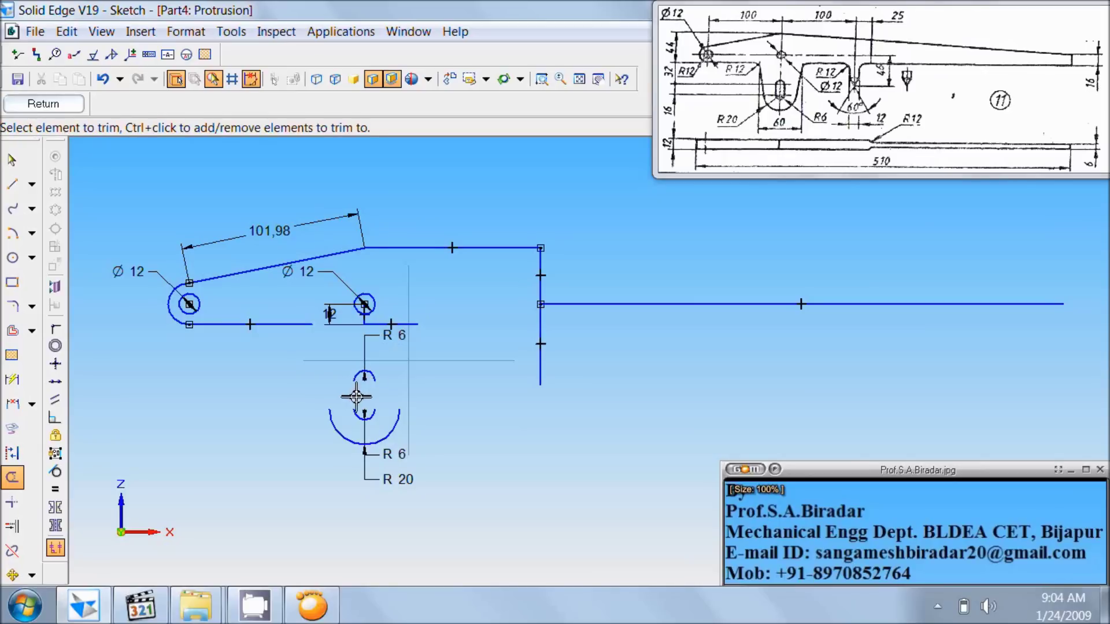
click(363, 322)
click(365, 309)
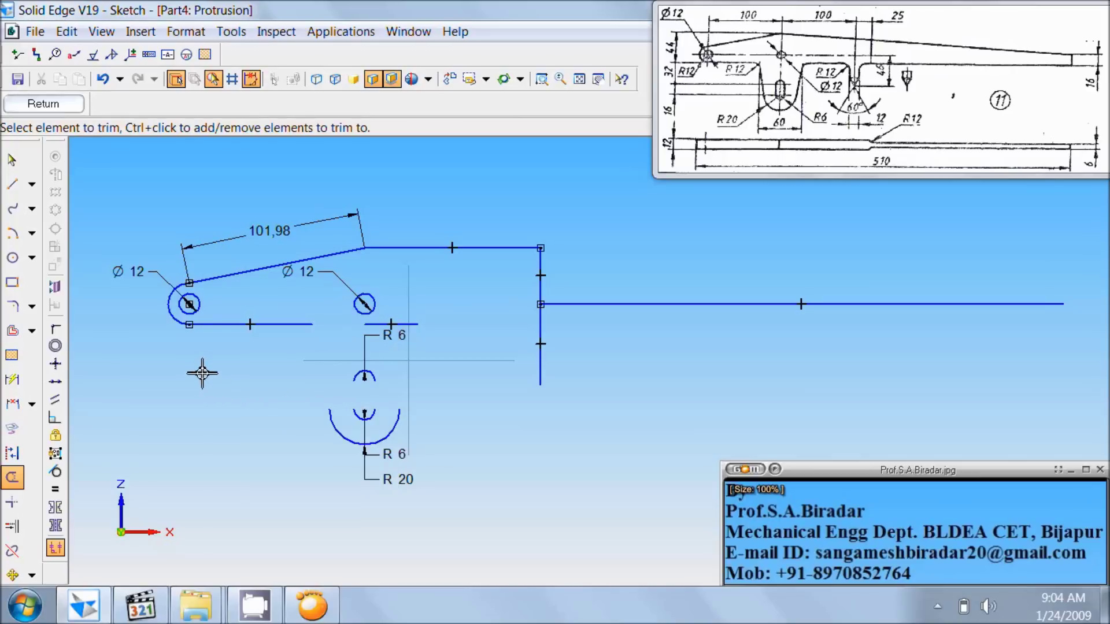
click(10, 186)
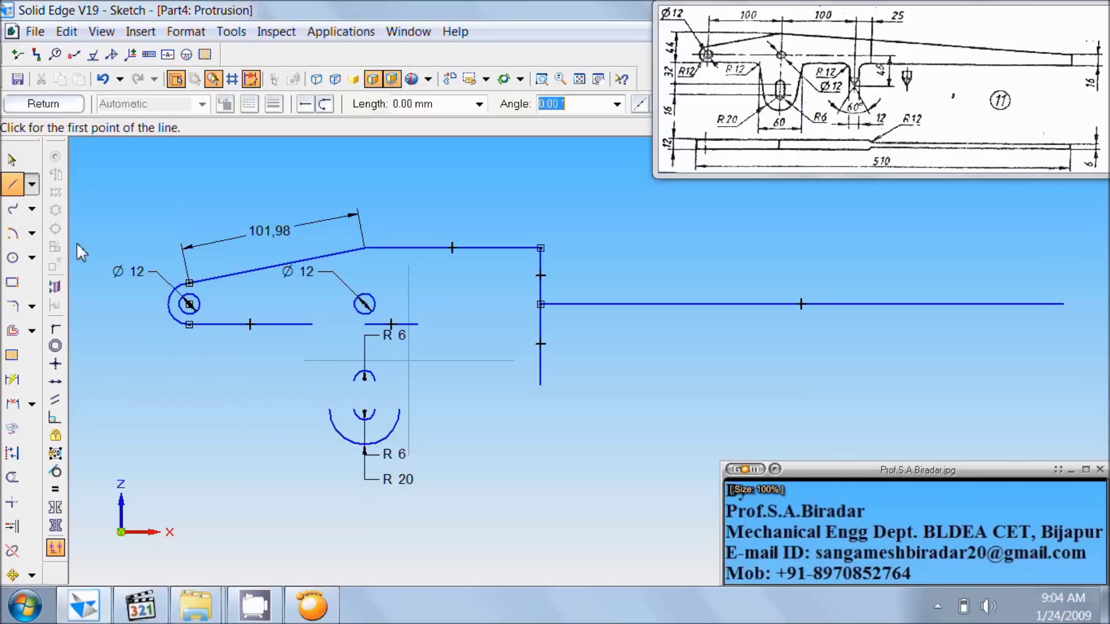
Step: Draw two 16 mm vertical lines down from both ends of the upper R 6 arc
click(357, 382)
click(354, 409)
right_click(377, 393)
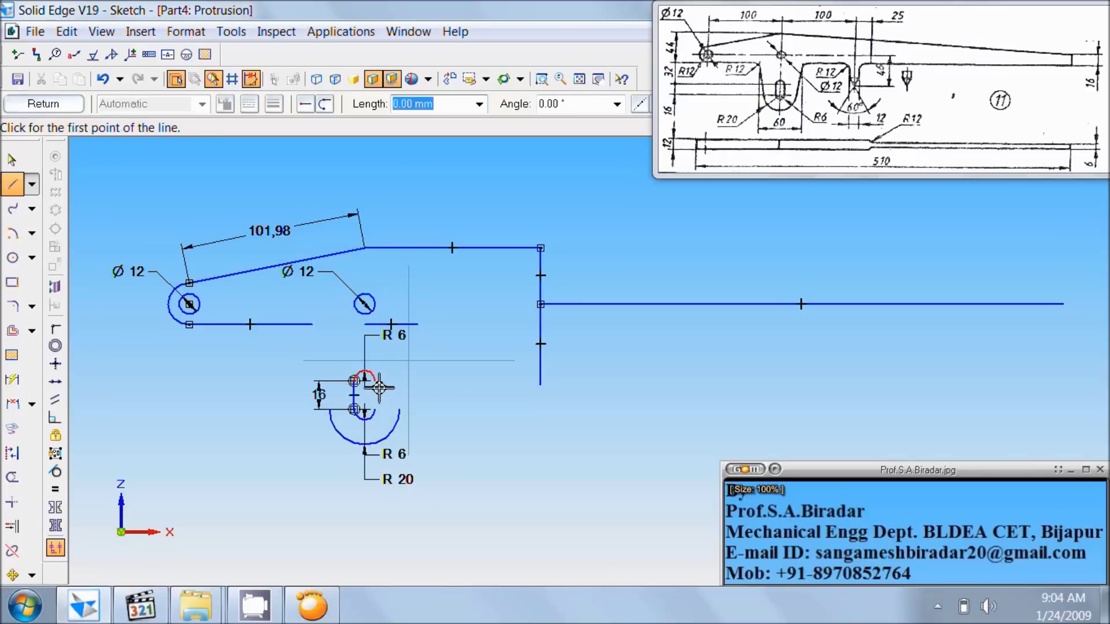
click(375, 382)
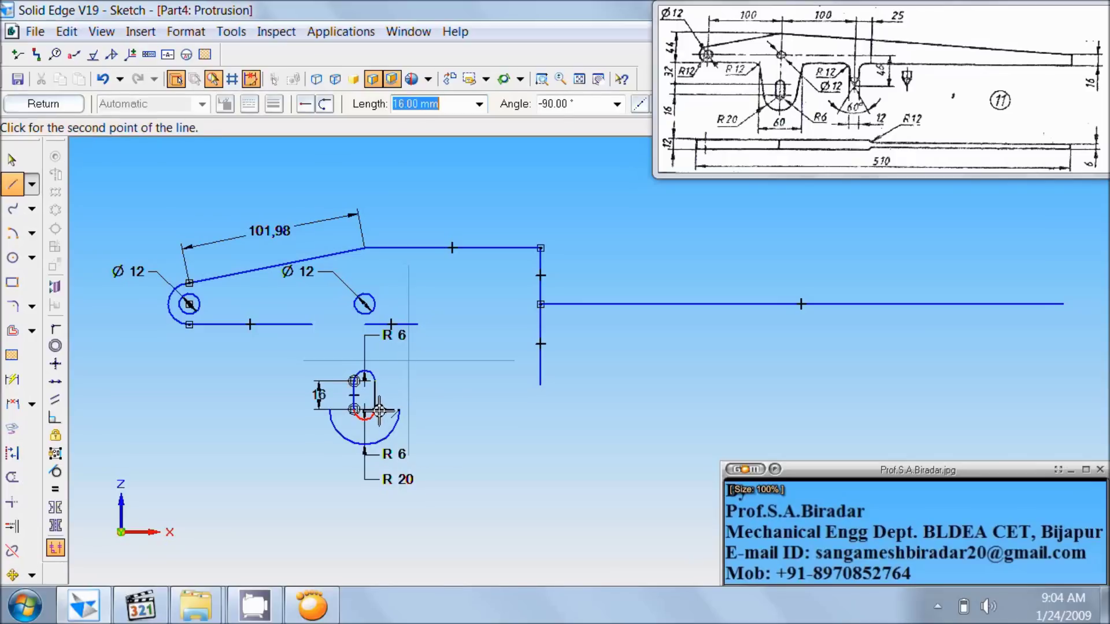
click(376, 409)
right_click(390, 404)
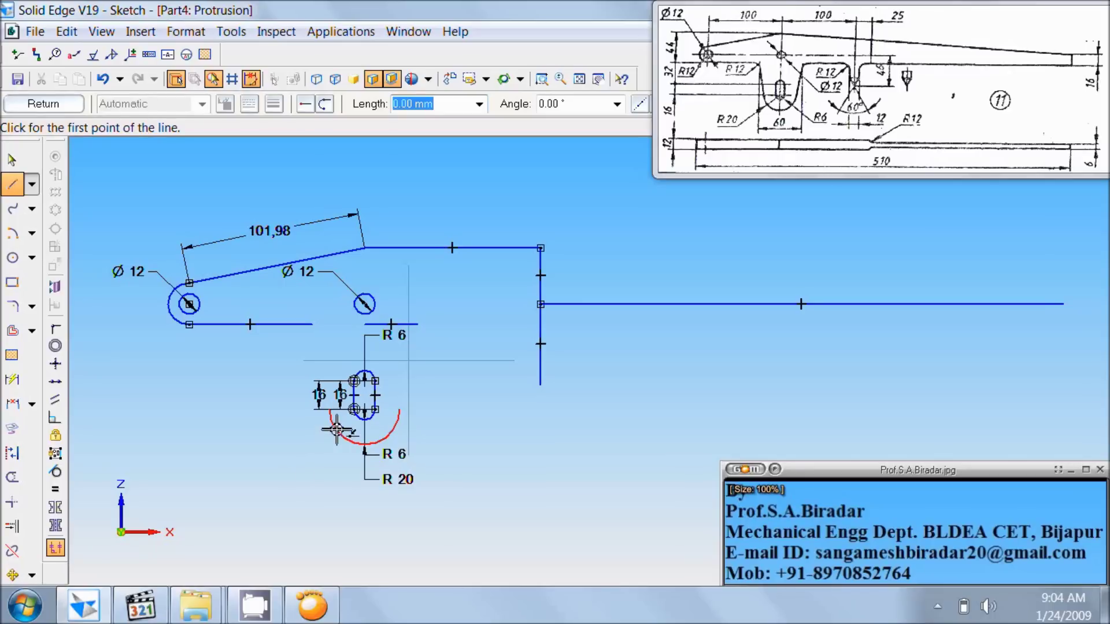
Step: Draw two slanted 49,03 lines from the R 20 arc ends up to the horizontal edge
click(333, 411)
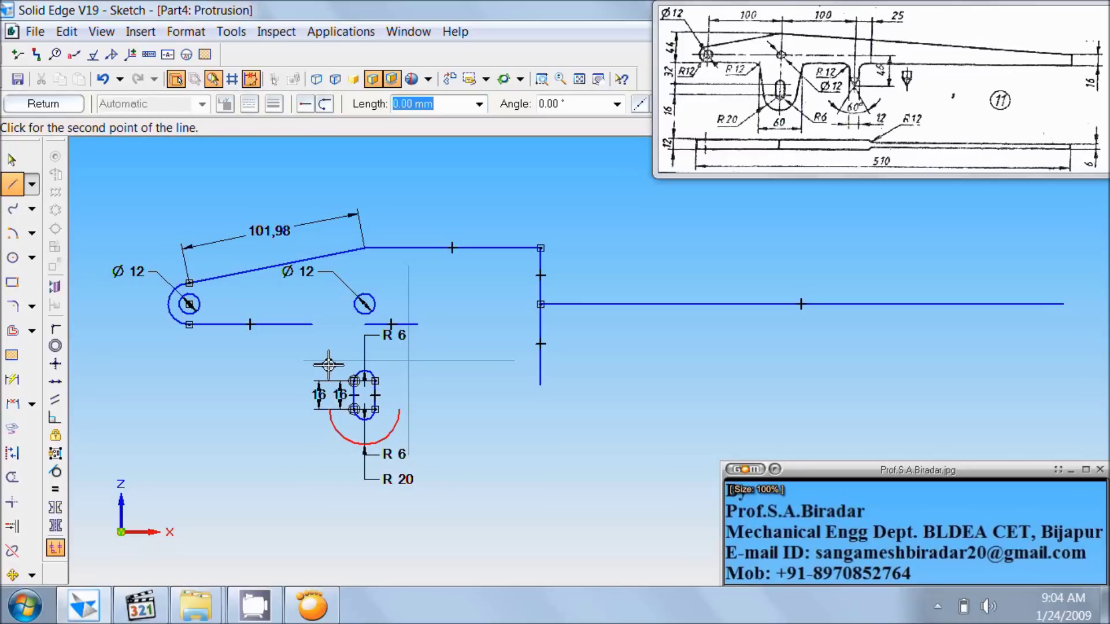
click(315, 327)
right_click(324, 327)
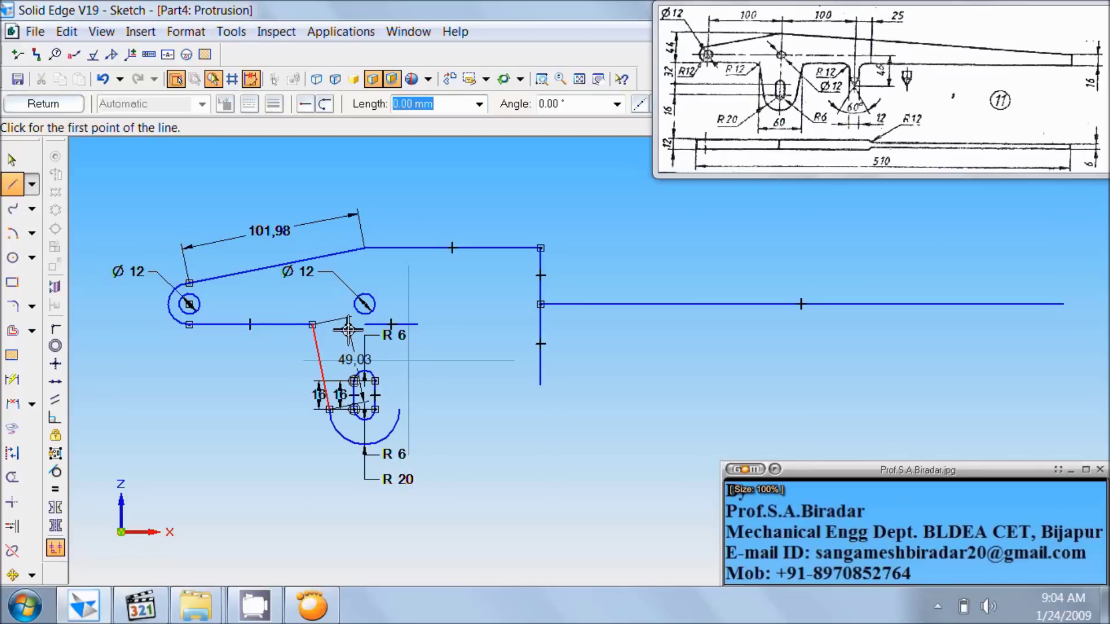
click(399, 410)
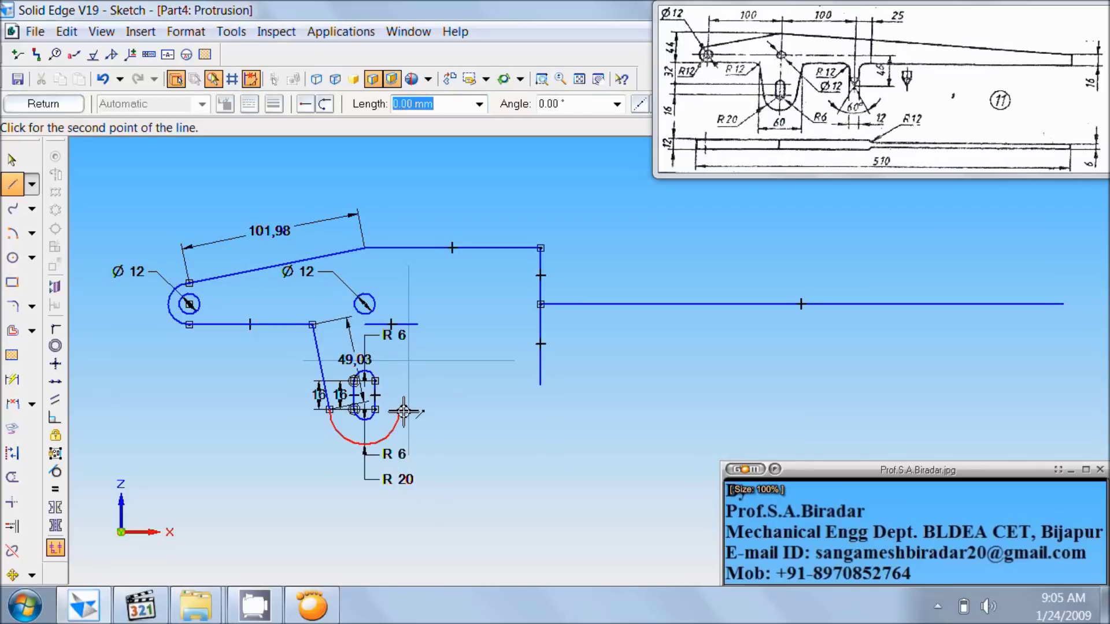
click(418, 326)
right_click(446, 327)
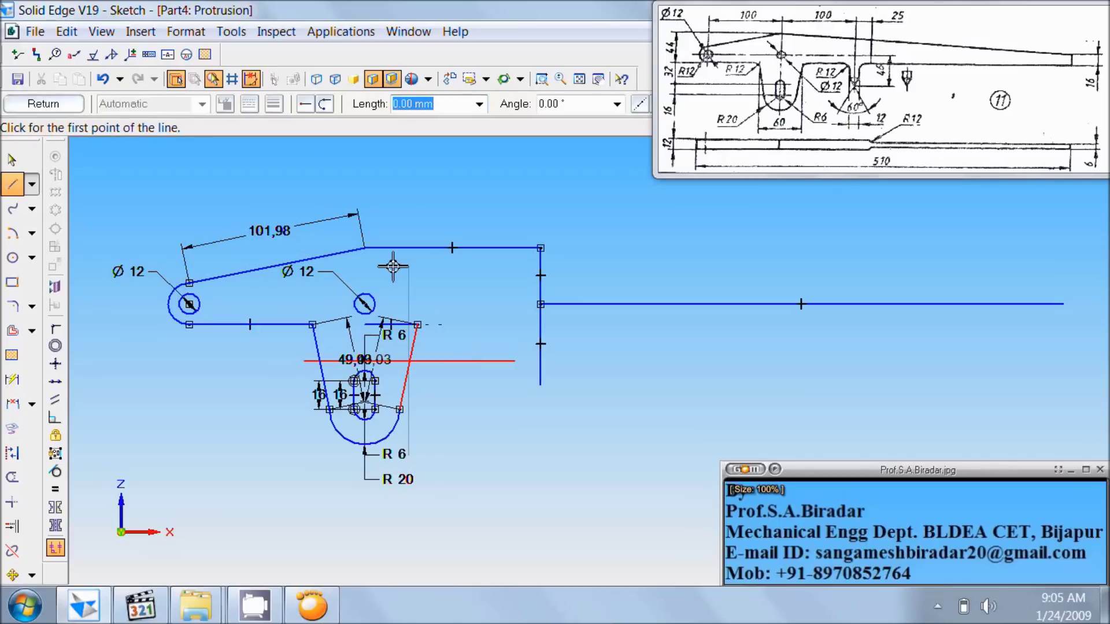
click(13, 478)
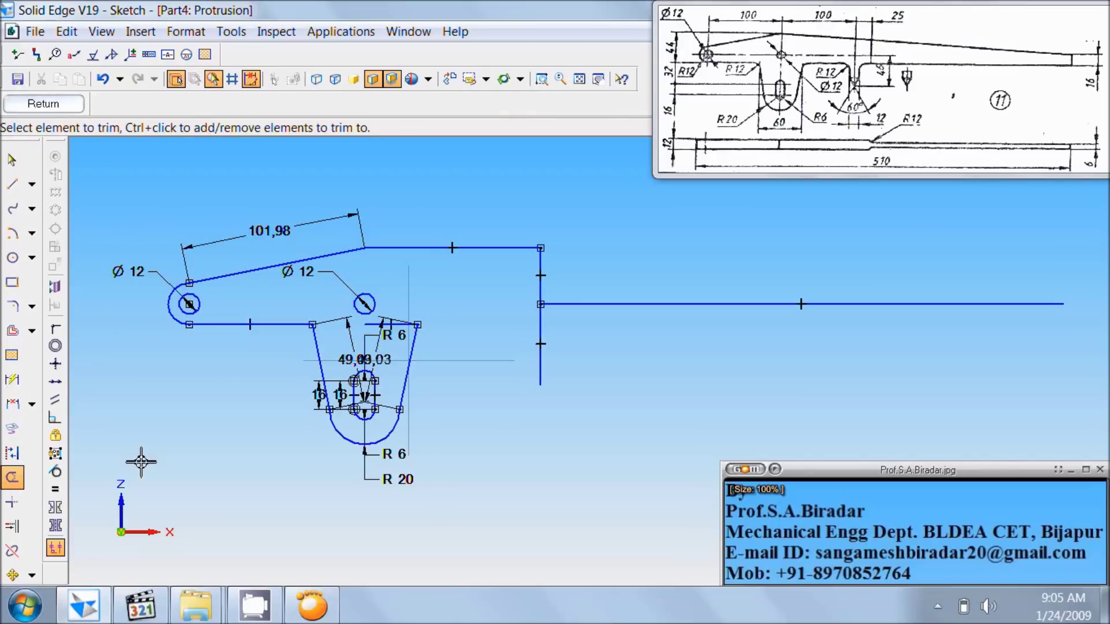
Step: Trim the span between the slanted lines and delete the 16, R 20, R 6 and 49,03 dimensions
click(392, 329)
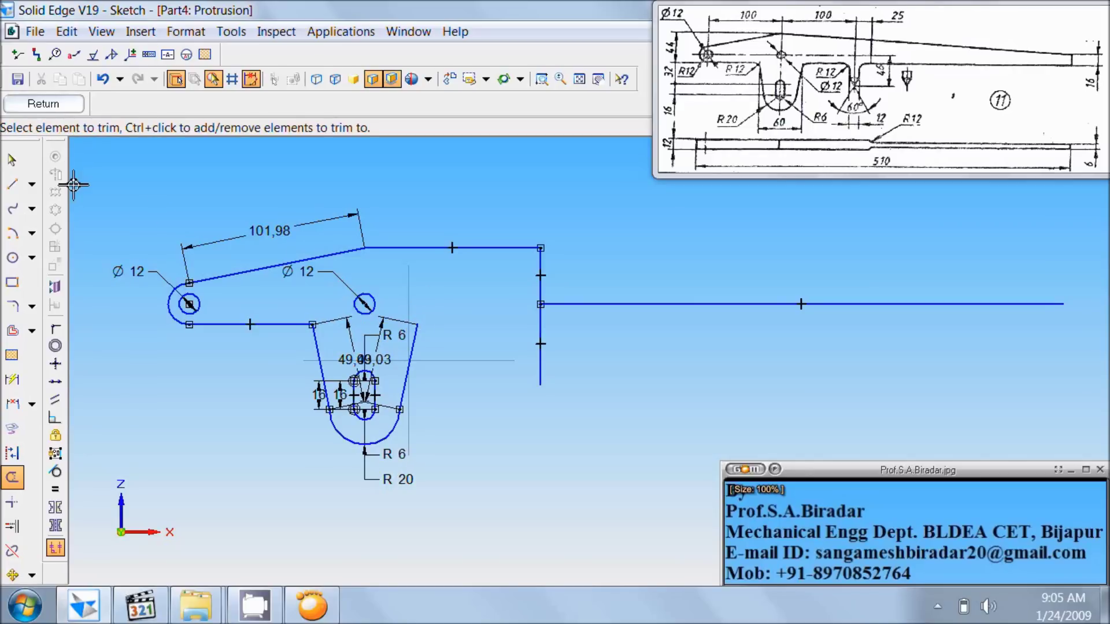
click(12, 160)
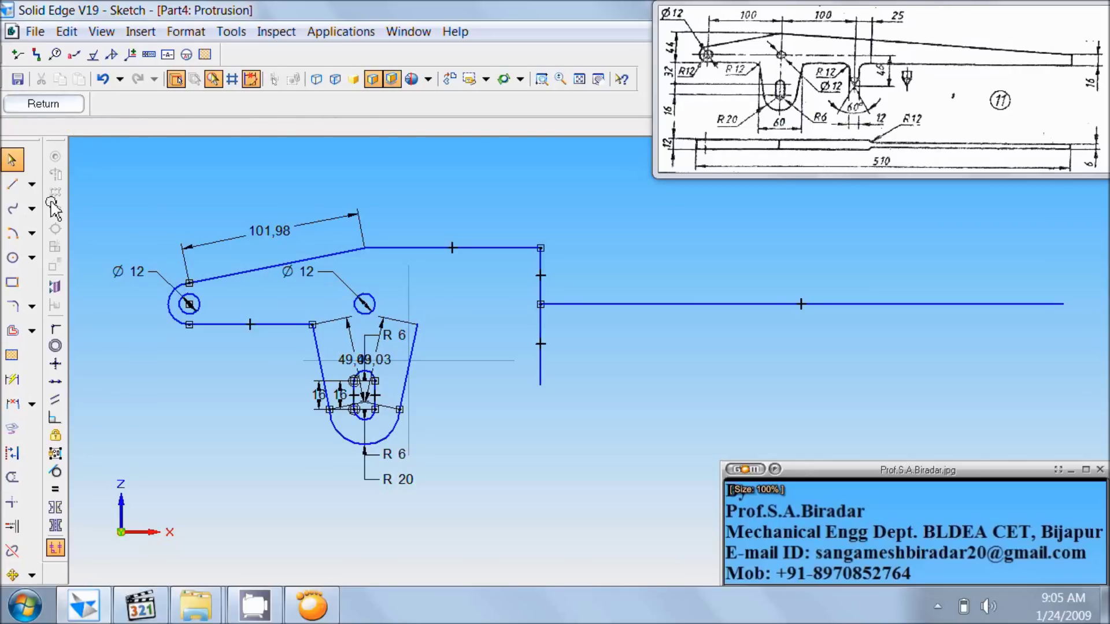
click(319, 410)
ctrl+click(378, 476)
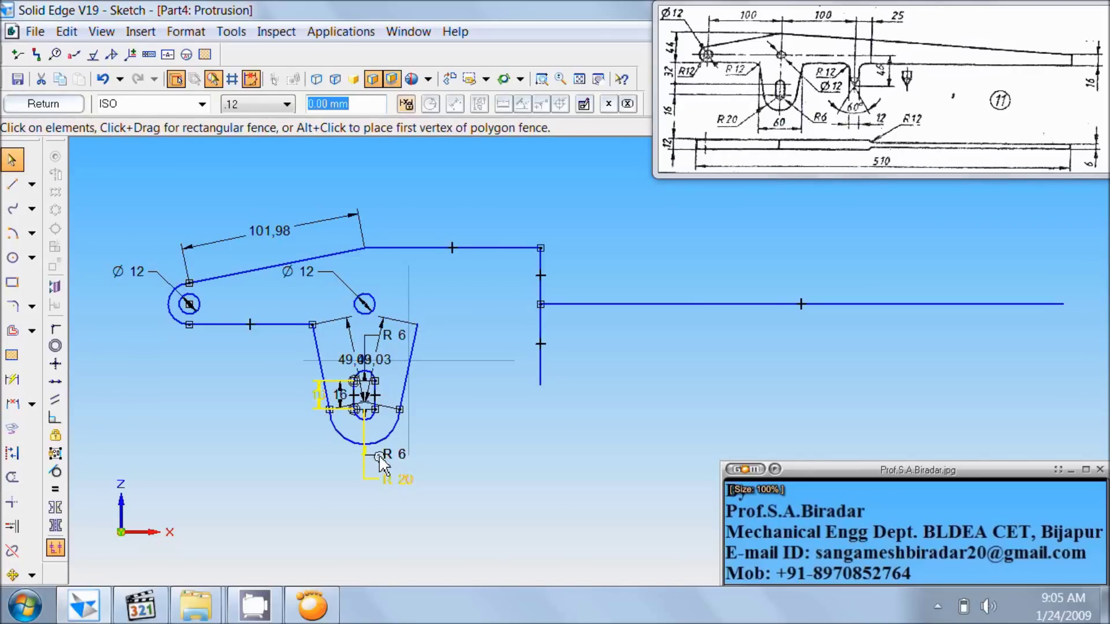
ctrl+click(382, 454)
ctrl+click(357, 346)
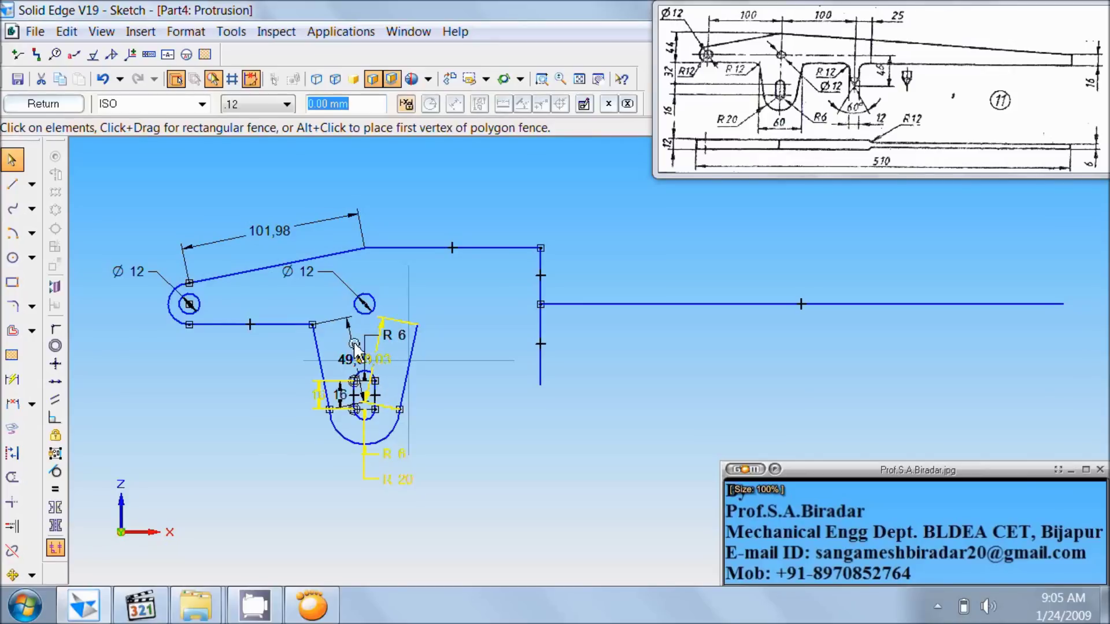
key(Delete)
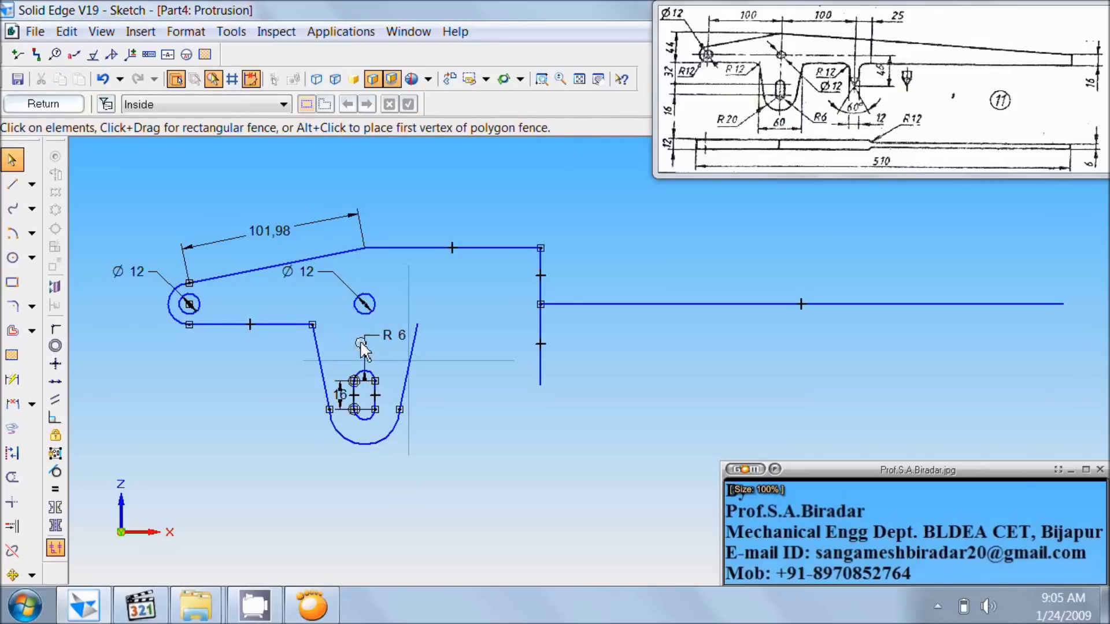
Step: Delete the remaining R 6, both Ø 12 and the 101,98 dimensions
click(366, 345)
key(Delete)
click(346, 393)
click(323, 279)
click(327, 273)
key(Delete)
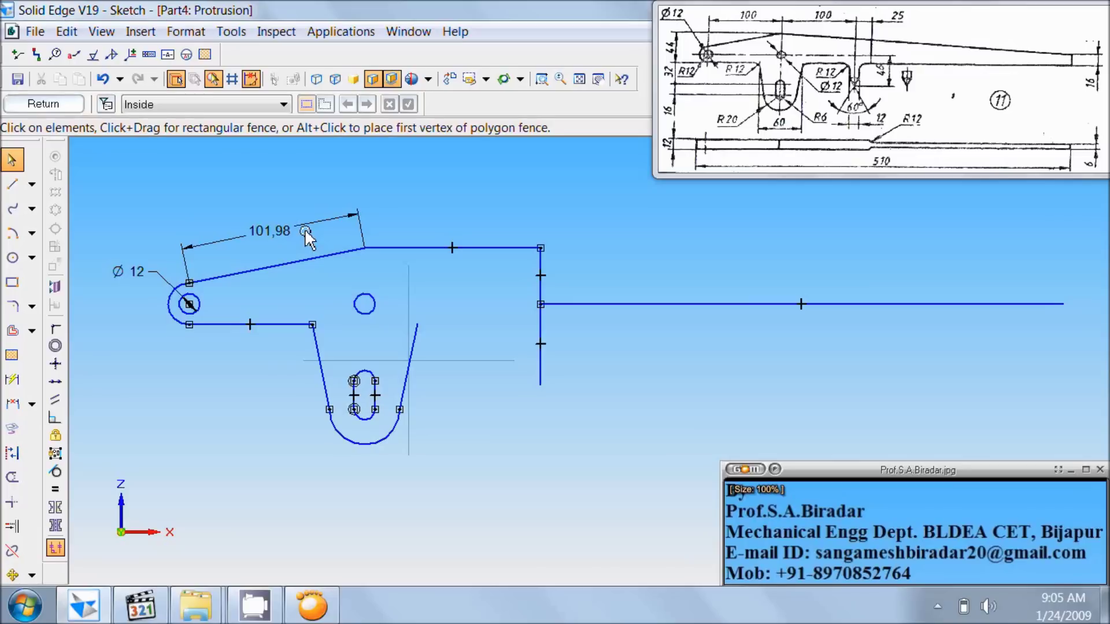
click(301, 222)
key(Delete)
click(148, 268)
key(Delete)
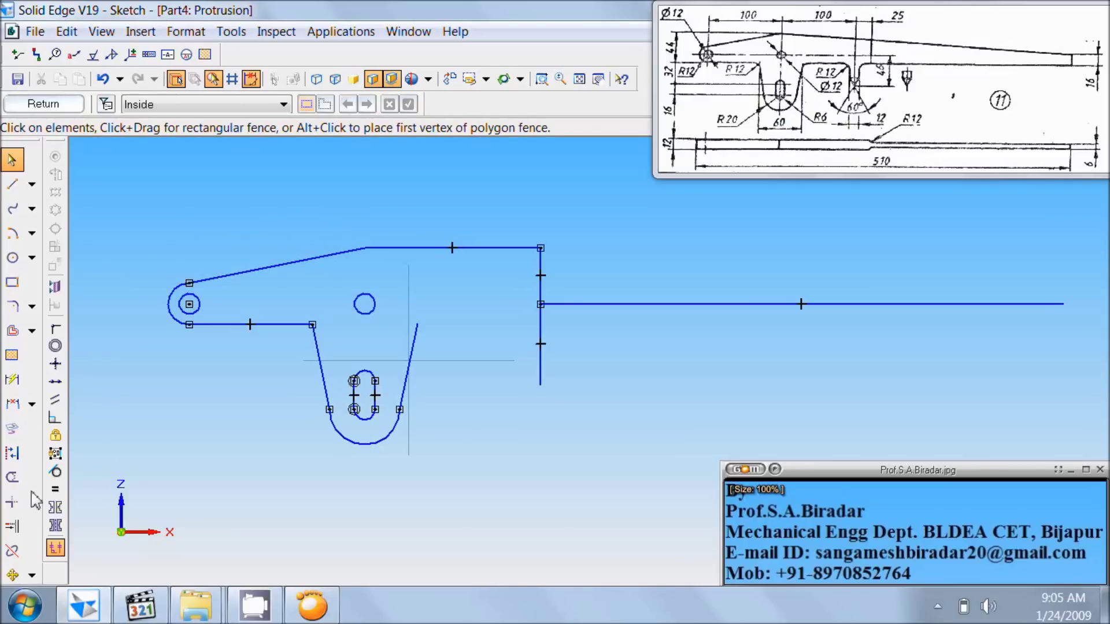
Step: Trim off the top horizontal edge and the vertical stub above the long horizontal line
click(12, 478)
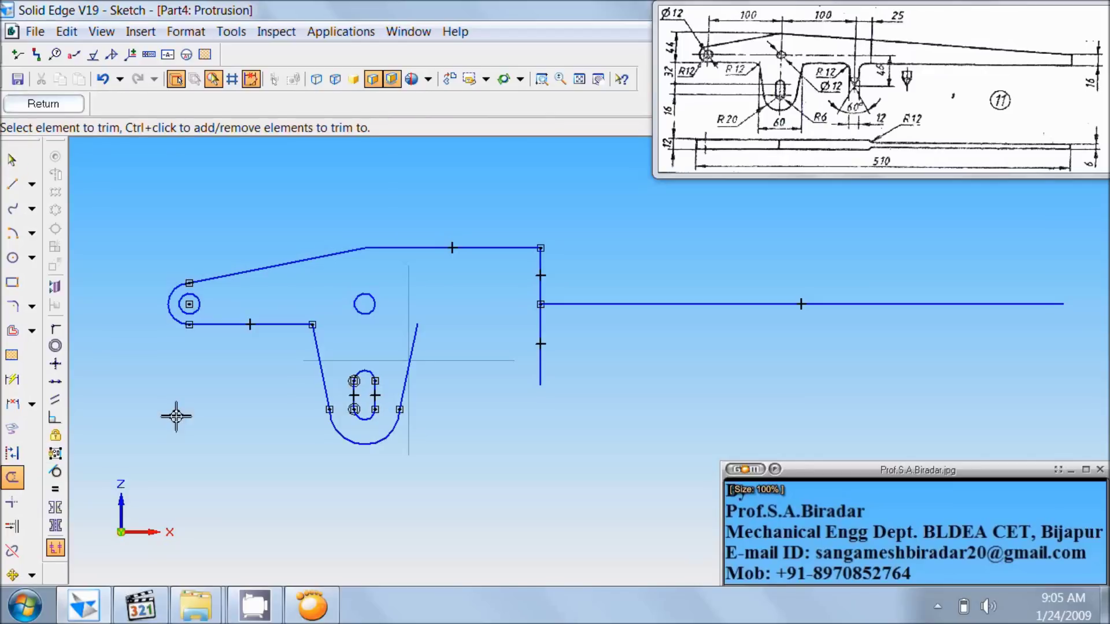
click(408, 253)
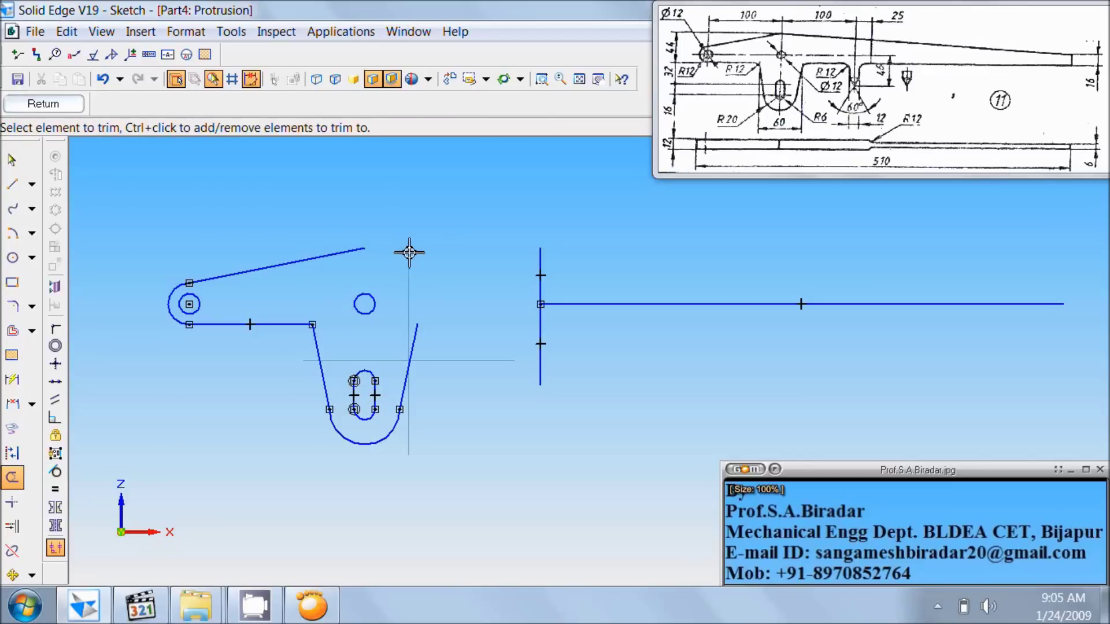
click(541, 264)
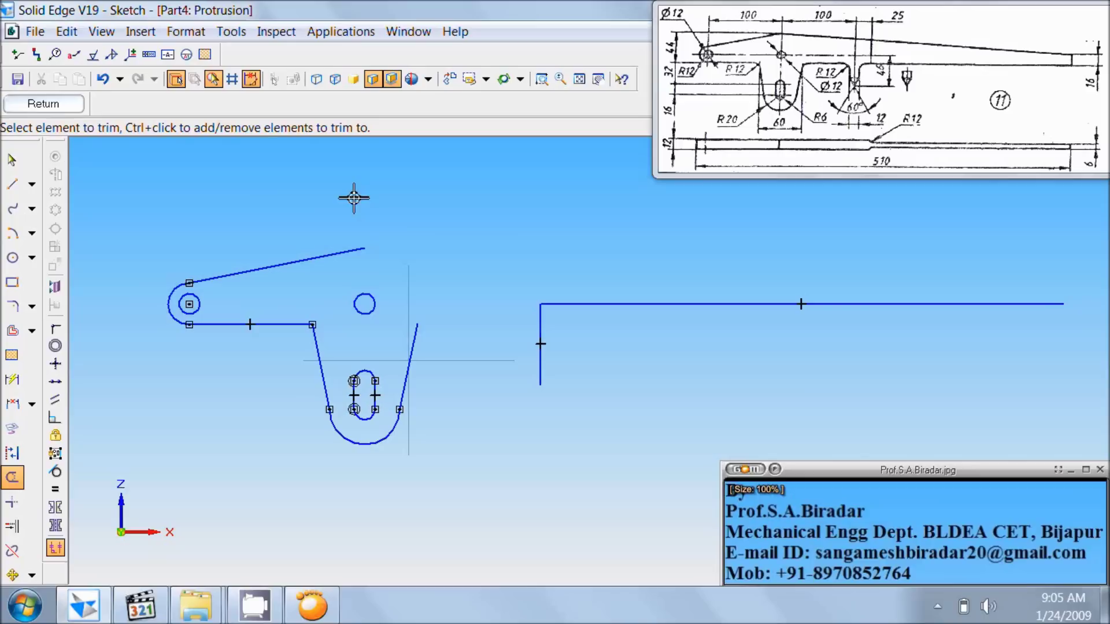
click(12, 184)
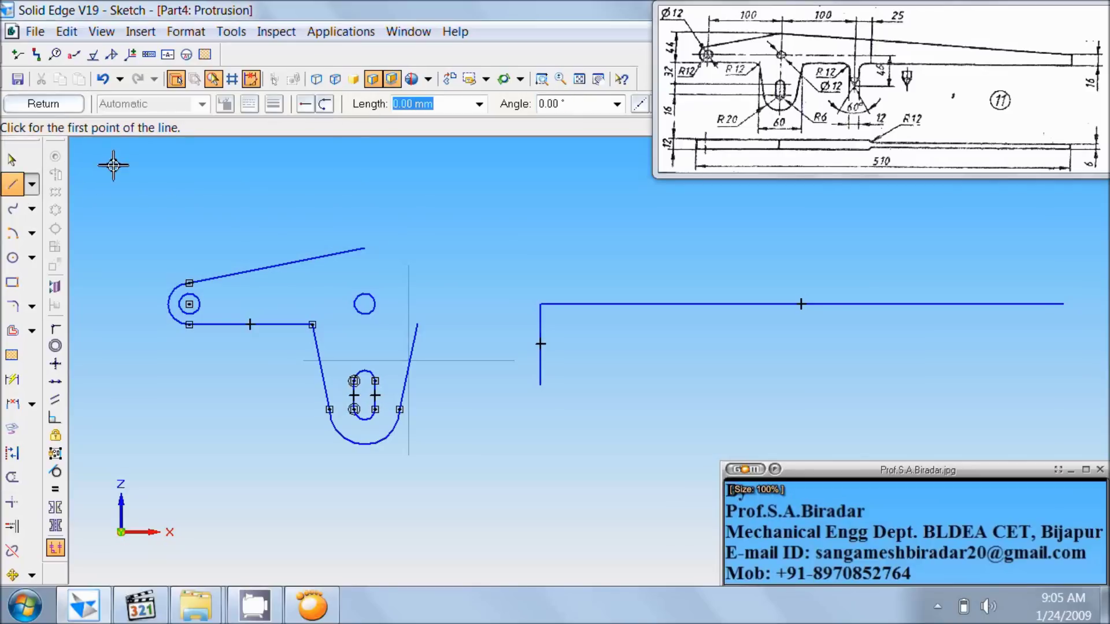
Step: Sketch the arm: a 368 mm bottom edge, a 16 mm vertical tip at 90°, and a sloped top edge
click(420, 328)
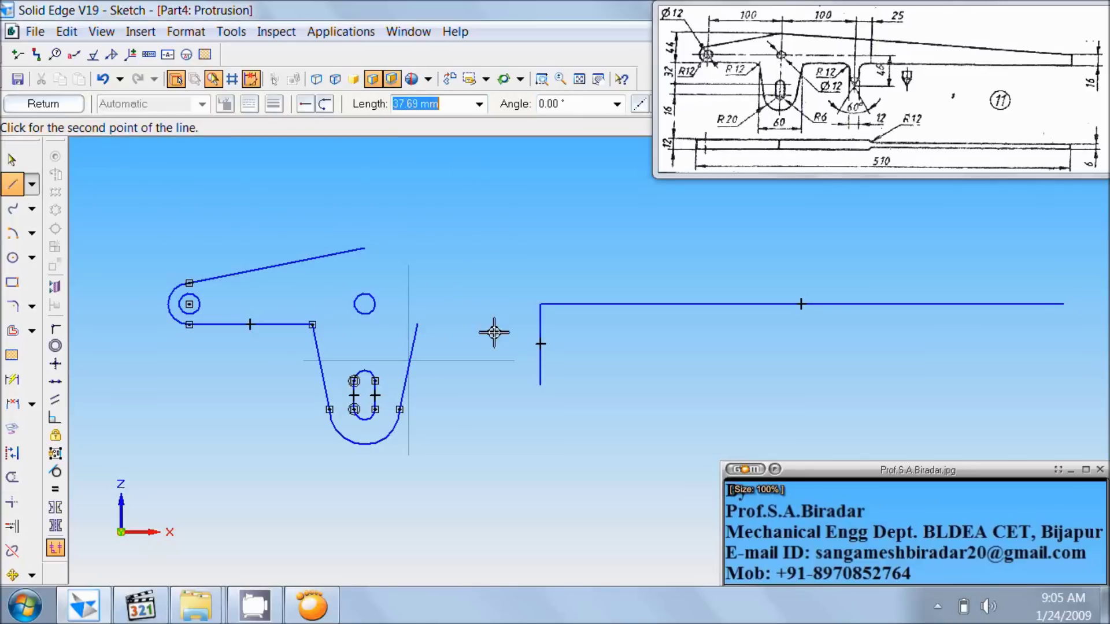
click(1066, 326)
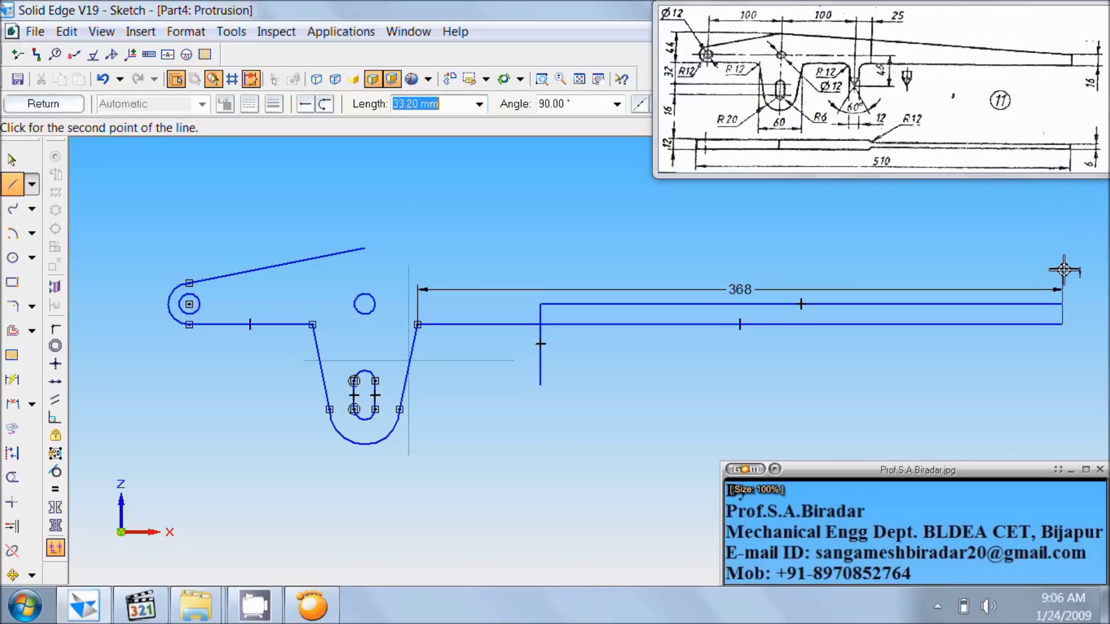
text(16)
key(Tab)
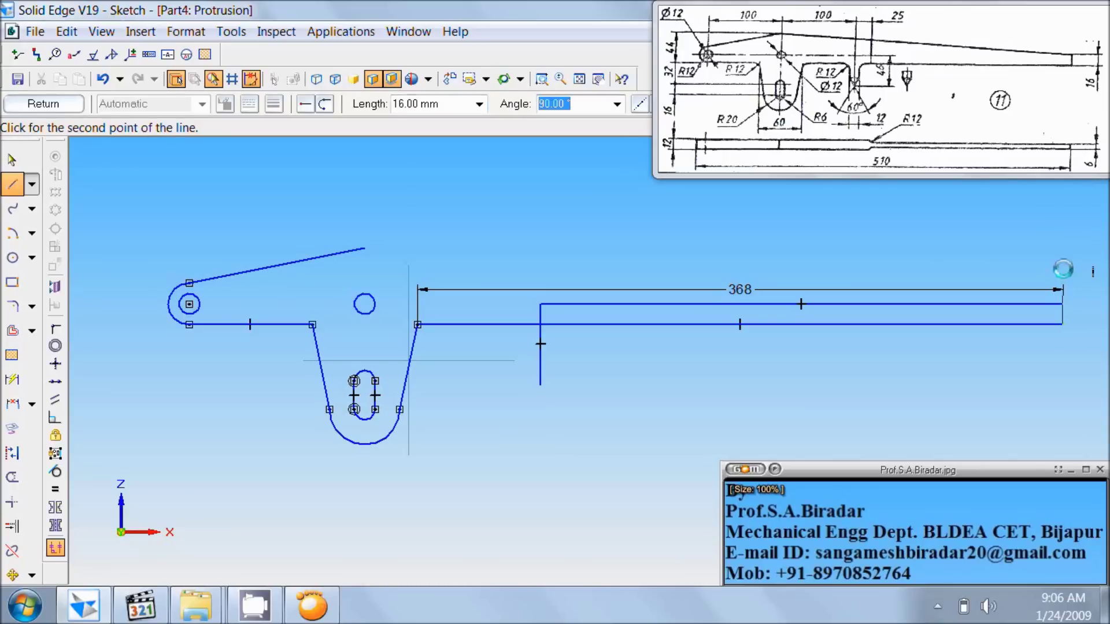
key(Return)
click(1062, 269)
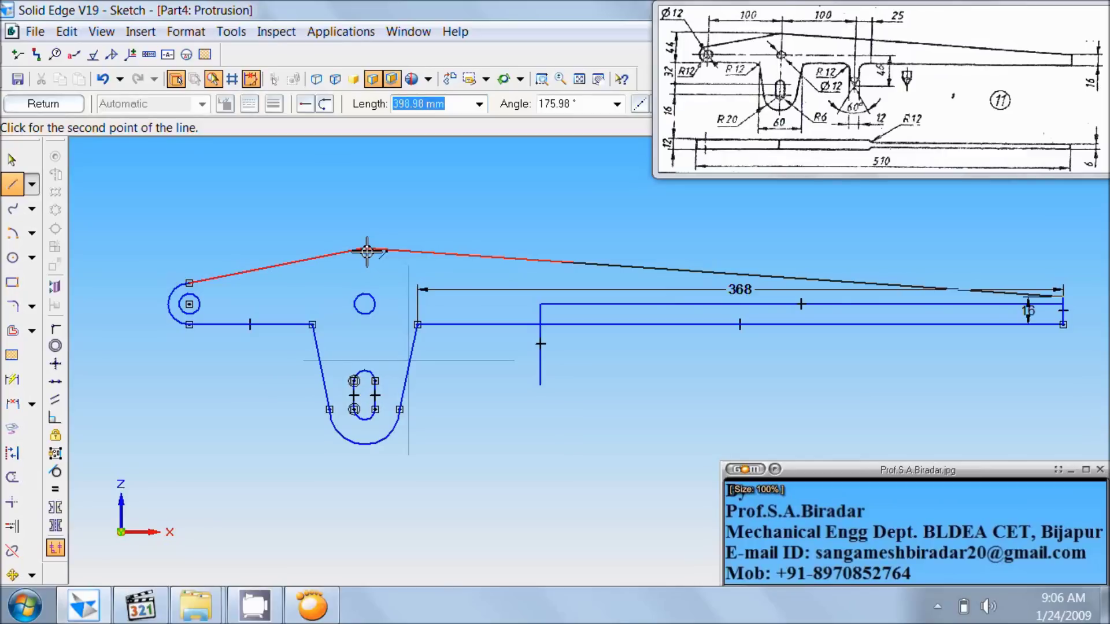
click(366, 251)
right_click(337, 230)
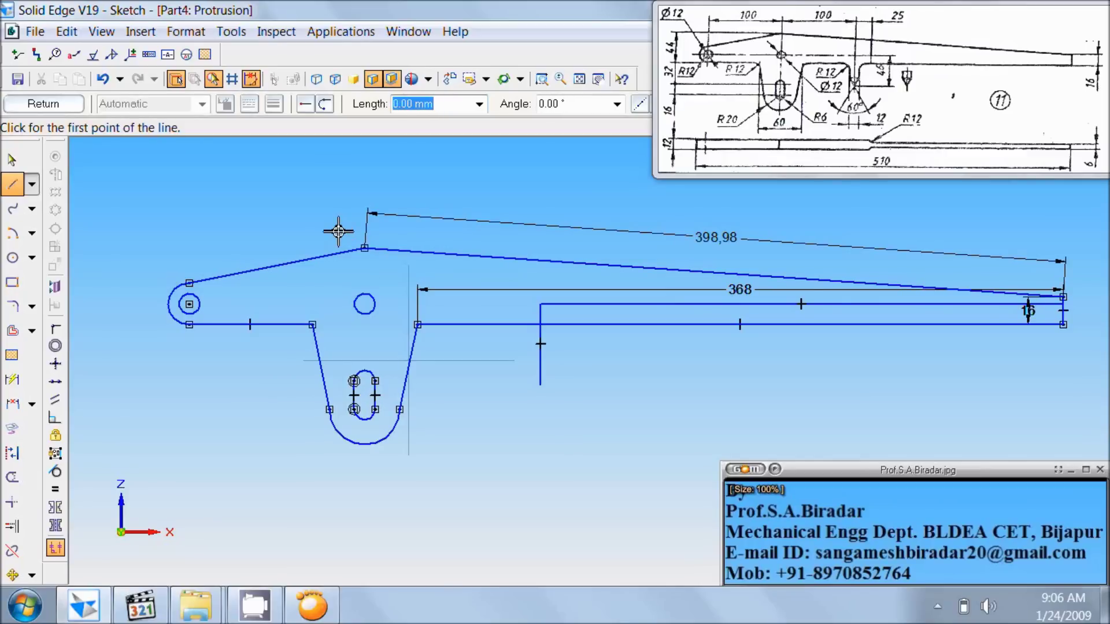
Step: Delete the spare upper horizontal line
click(12, 160)
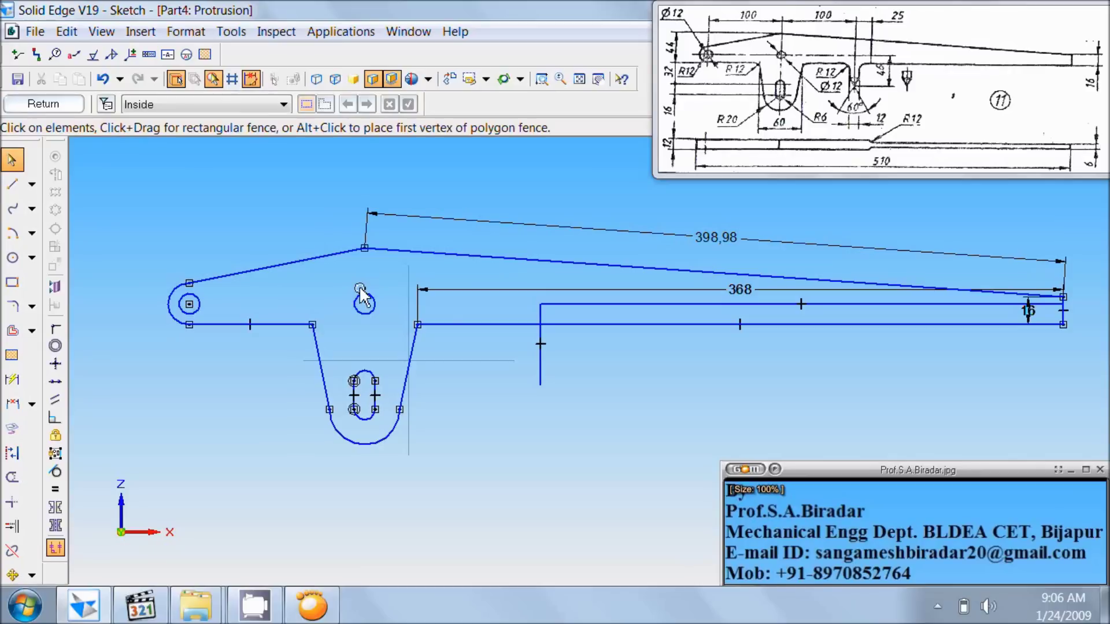
click(589, 305)
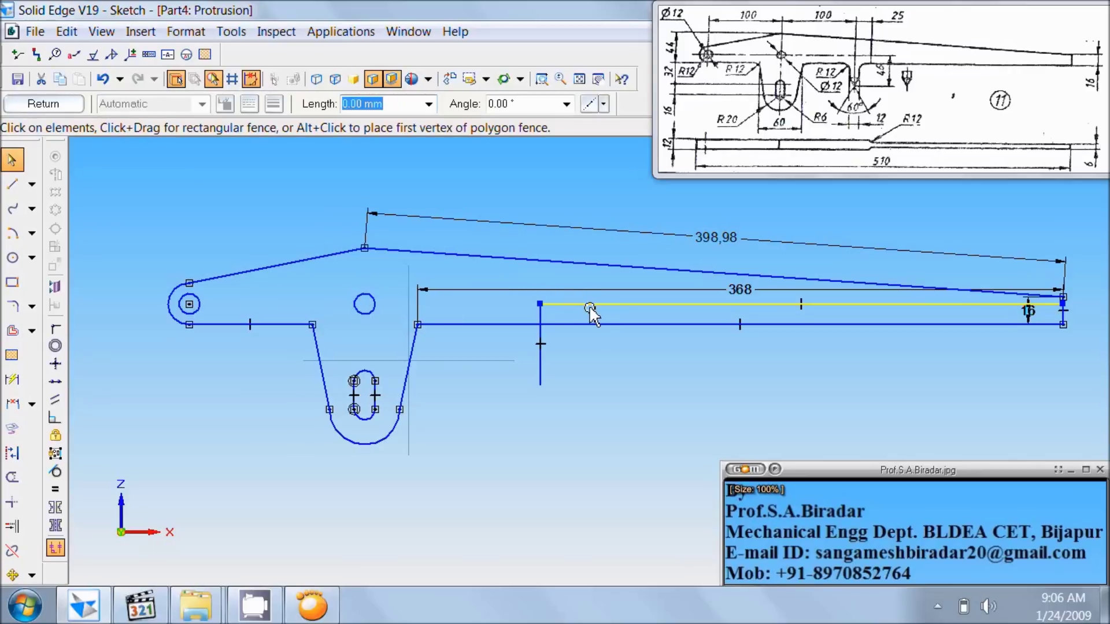
key(Delete)
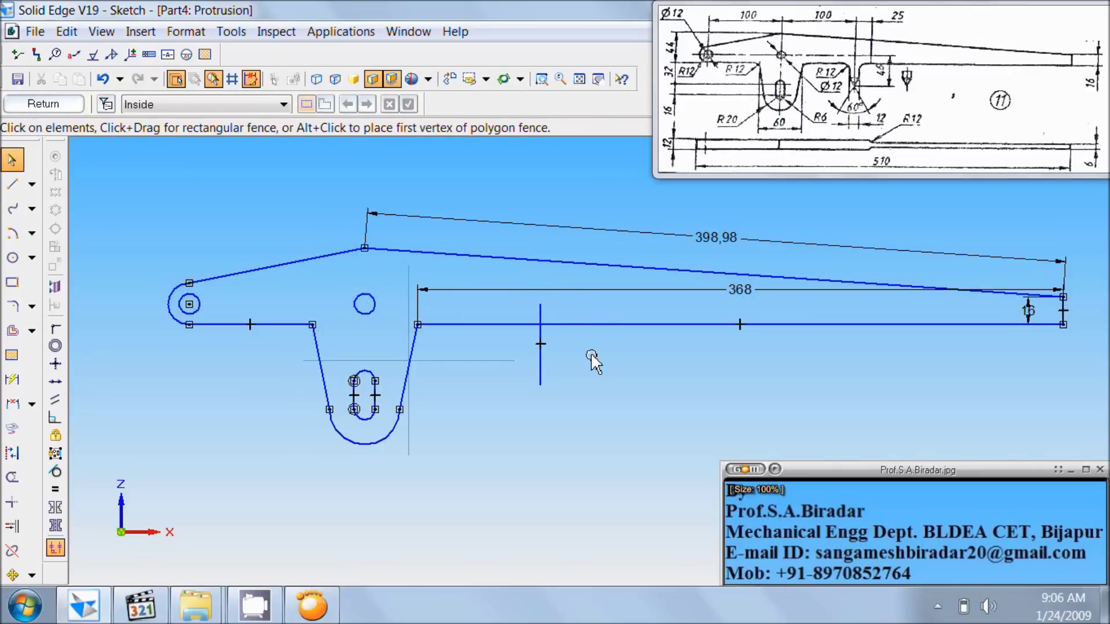
click(14, 333)
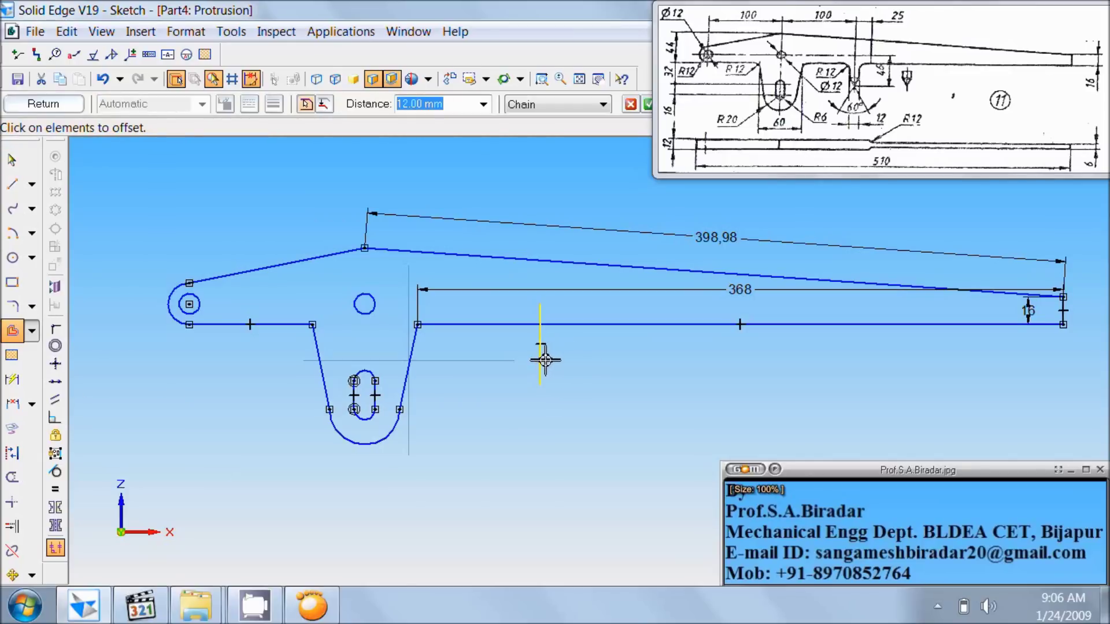
Step: Offset the arm's vertical centre line 6 mm to the right and to the left
click(541, 359)
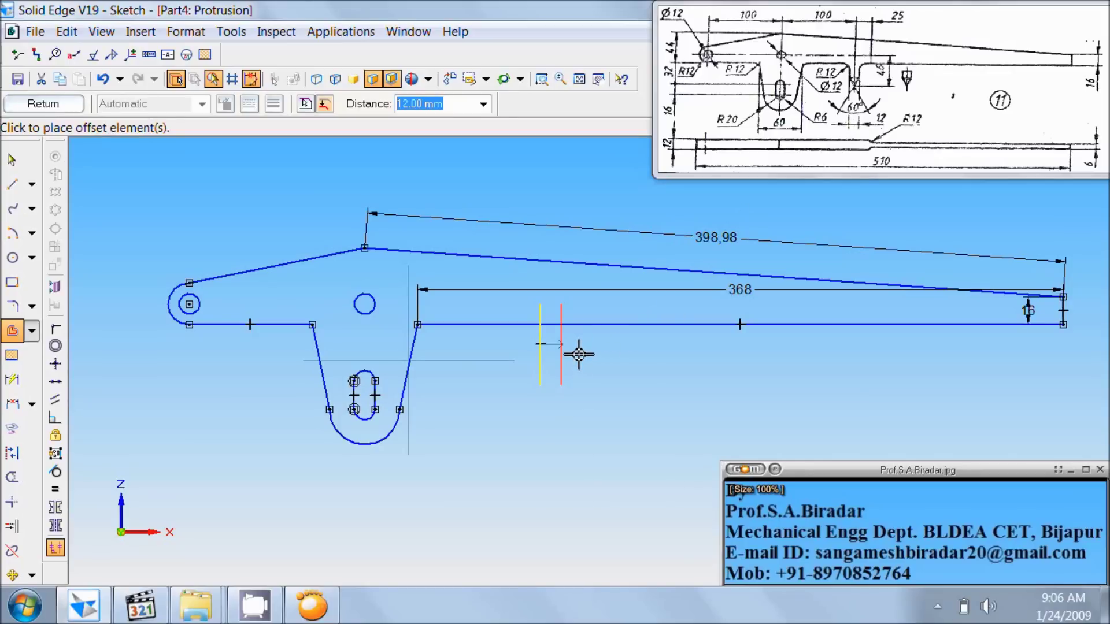
text(12/2)
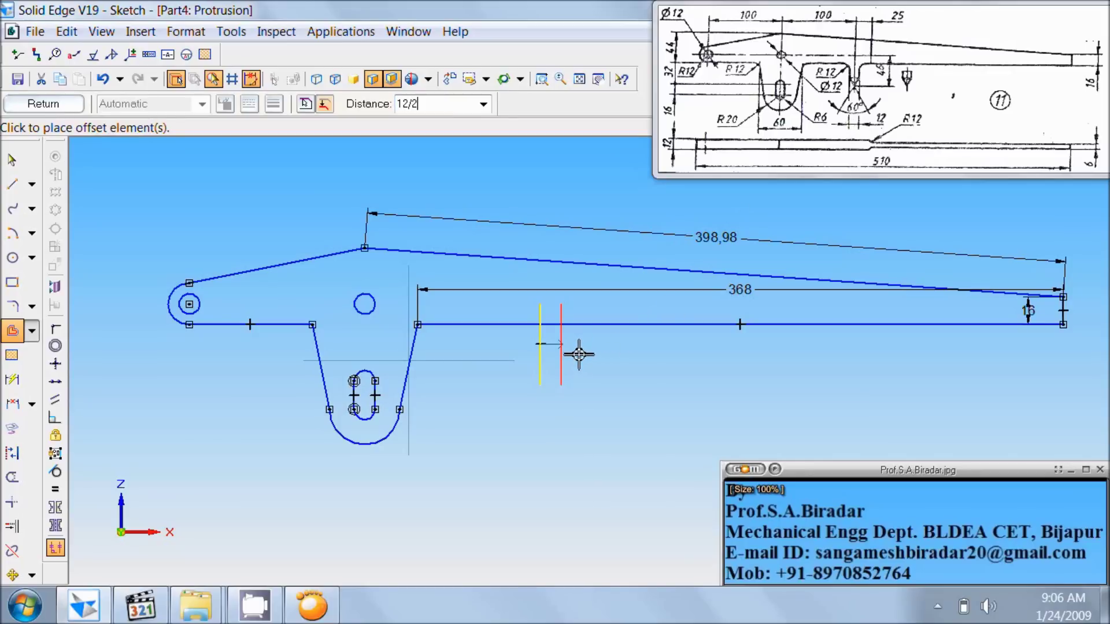
key(Return)
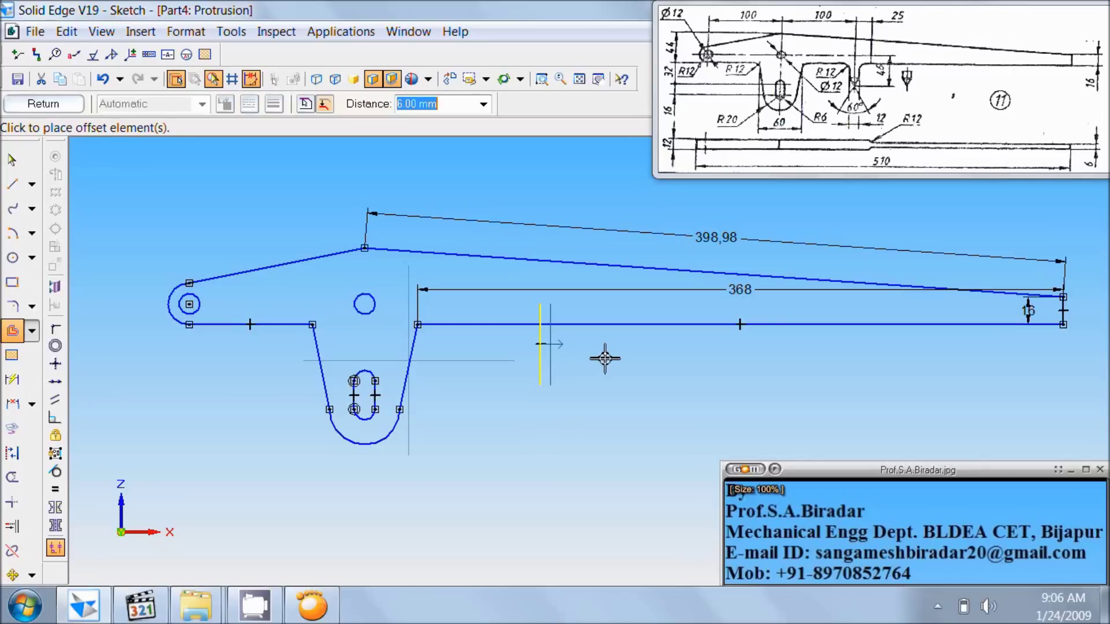
click(598, 361)
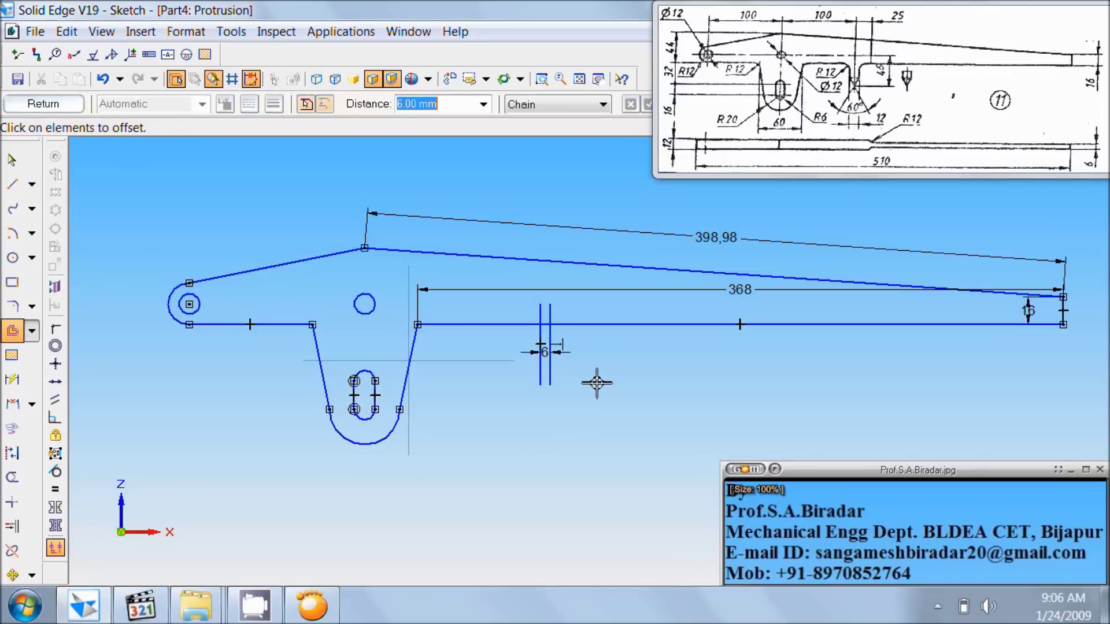
click(541, 373)
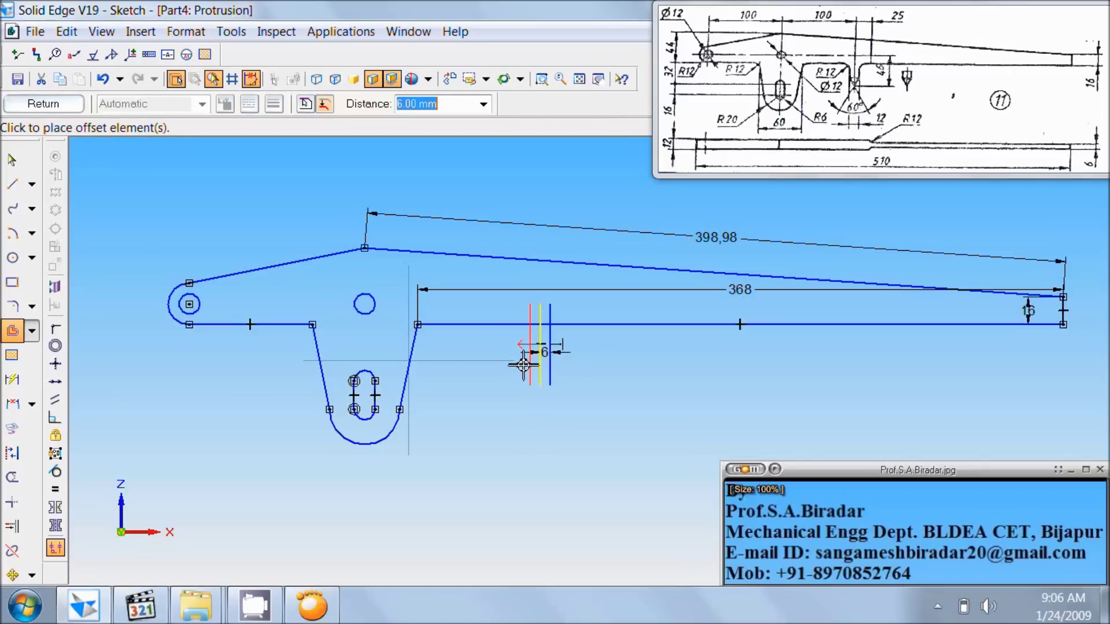
click(523, 365)
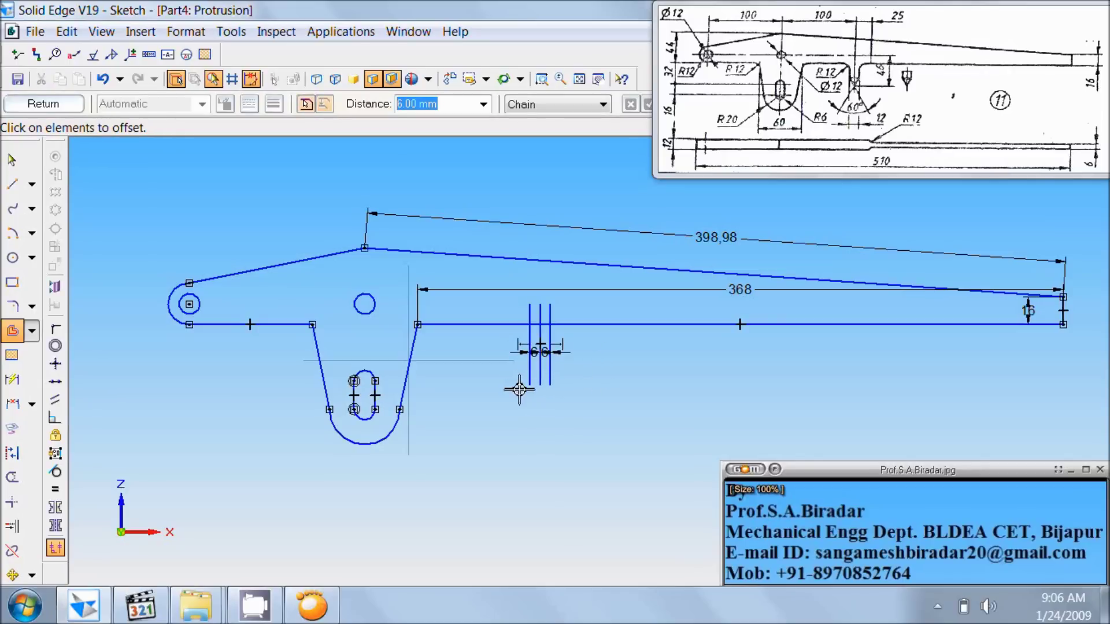
Step: Draw a 60° line from the bottom of the centre line
click(12, 186)
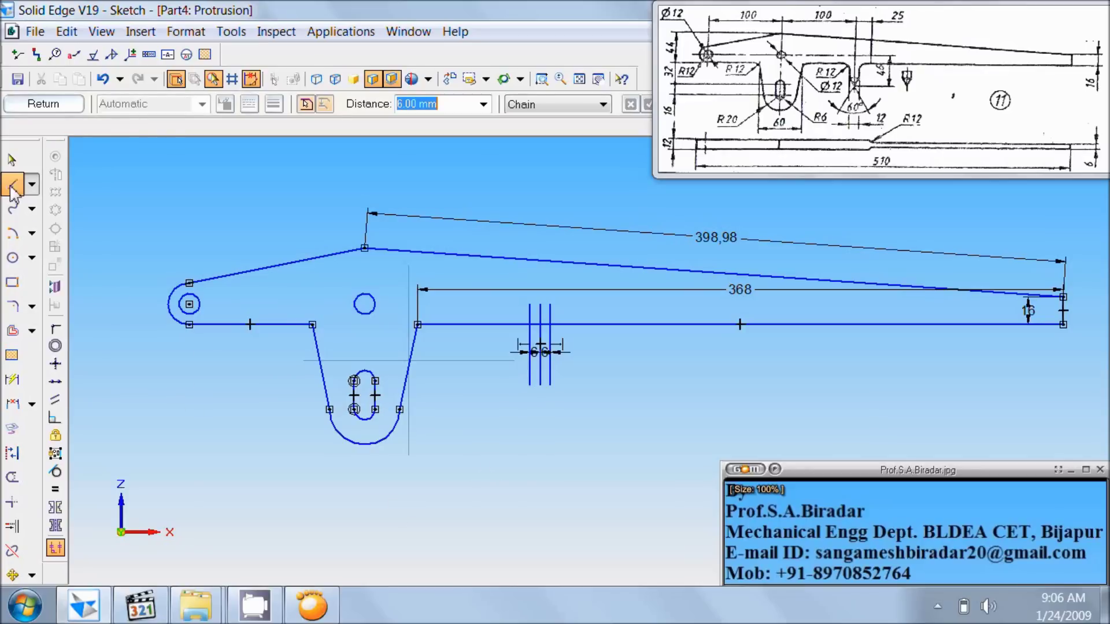
click(541, 386)
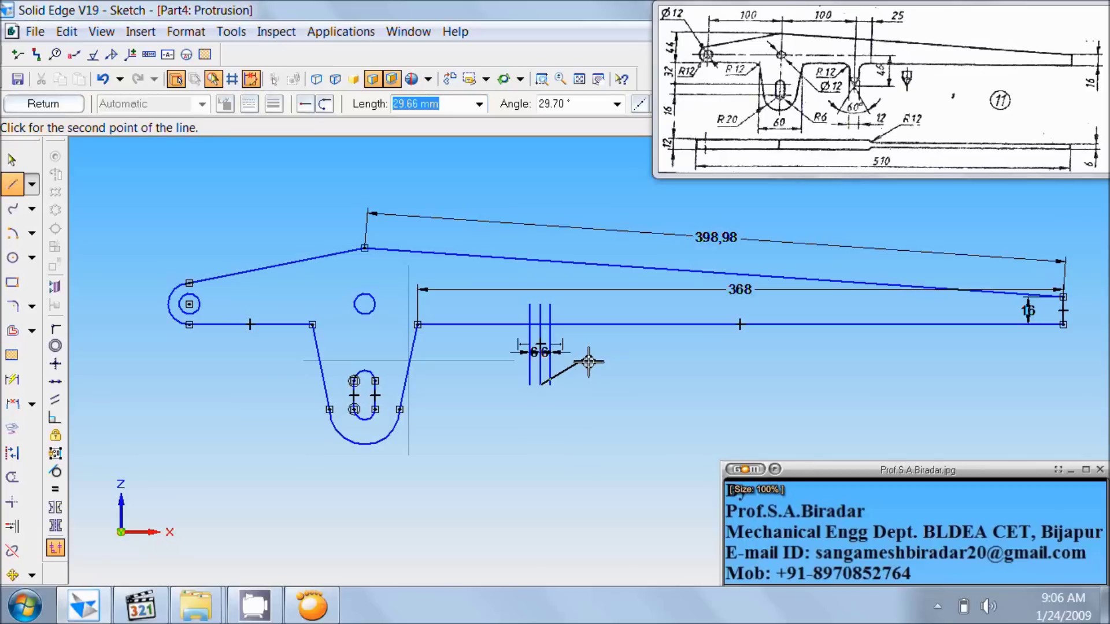
key(Tab)
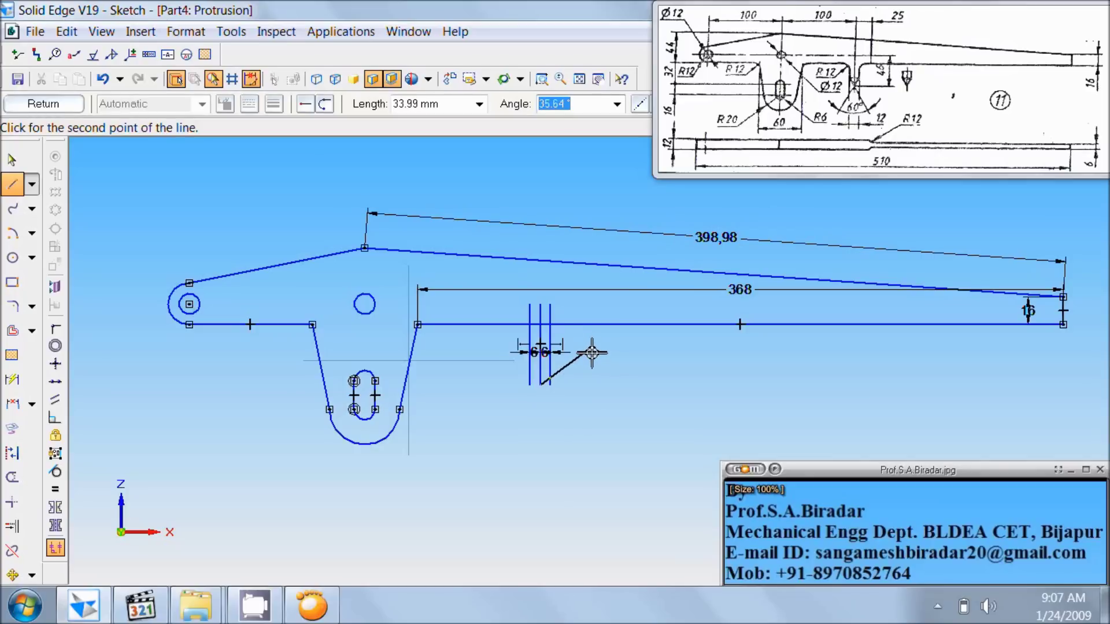
text(60)
key(Tab)
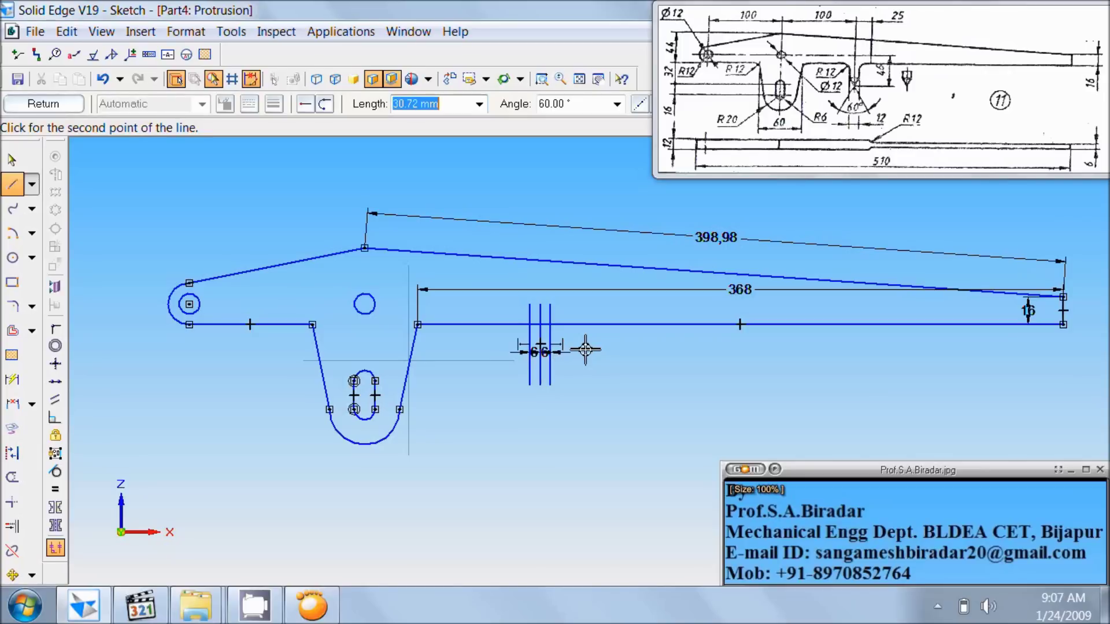
click(594, 363)
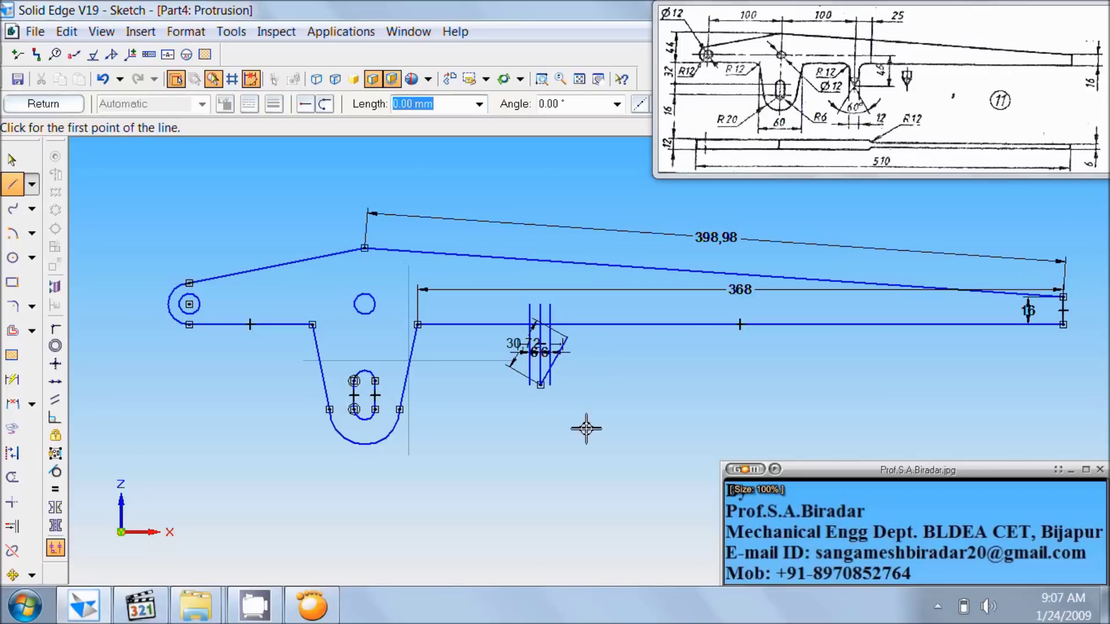
Step: Draw the mirrored -60° line from the same point, completing the 30,72 V
click(542, 385)
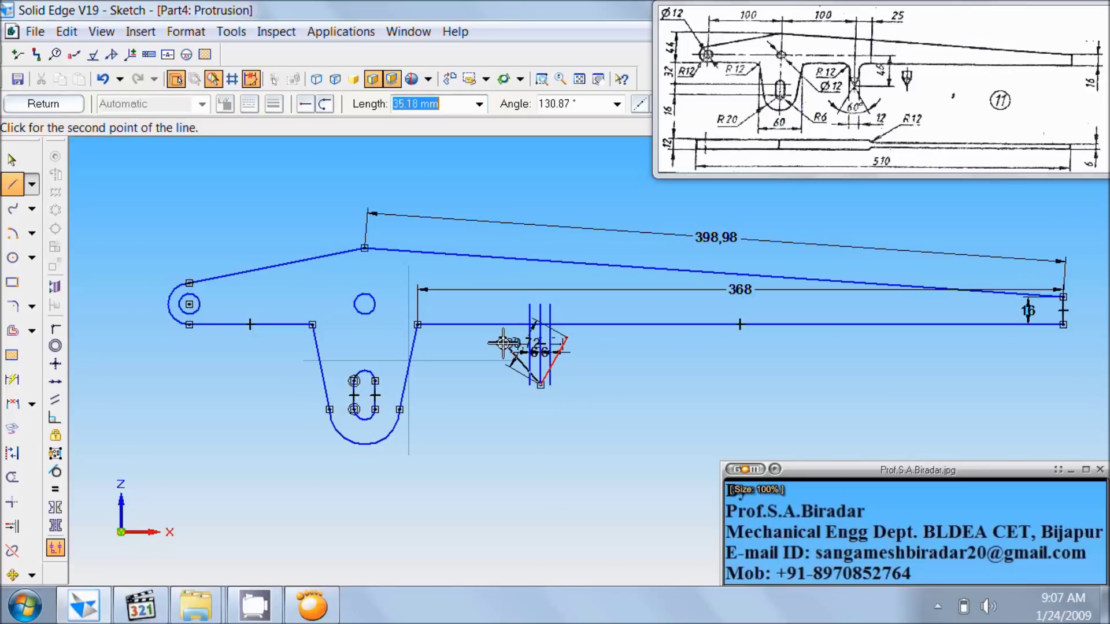
key(Tab)
key(BackSpace)
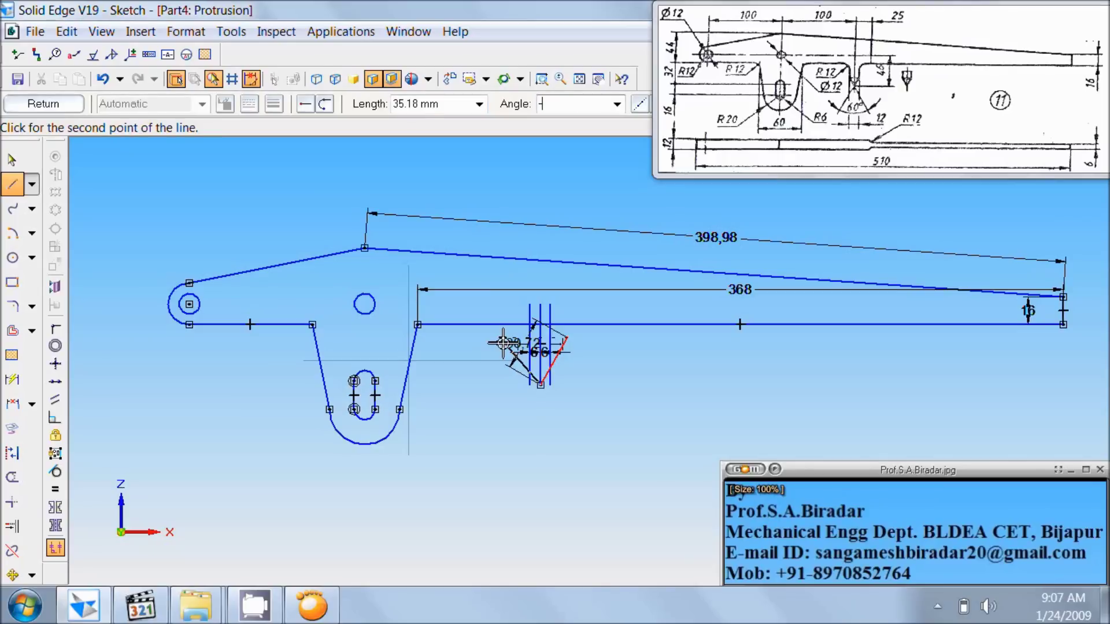
key(Tab)
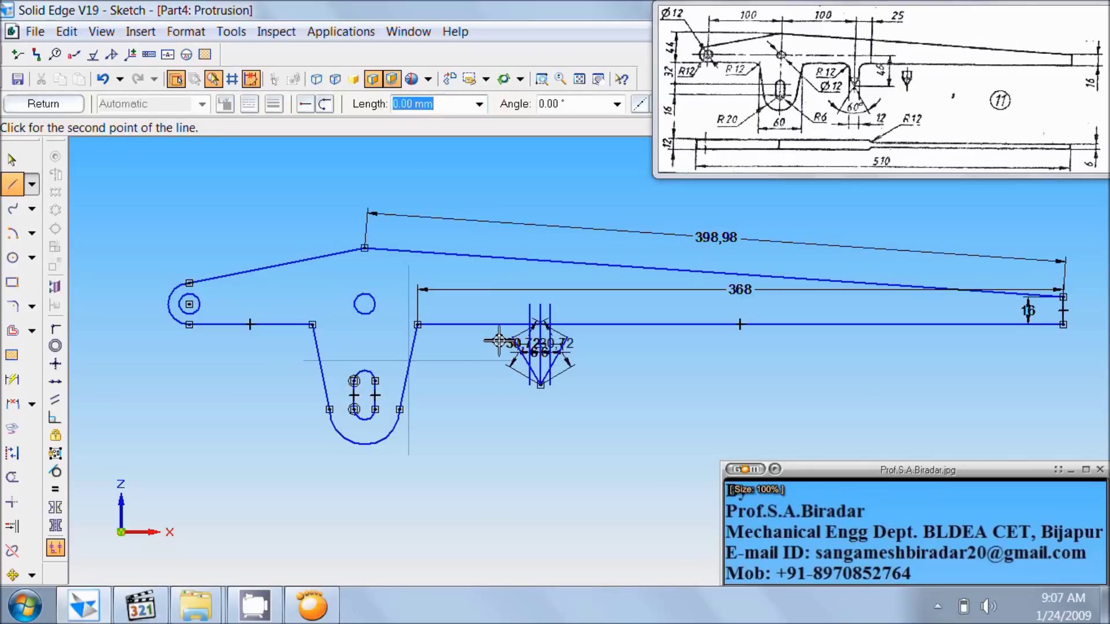
click(509, 396)
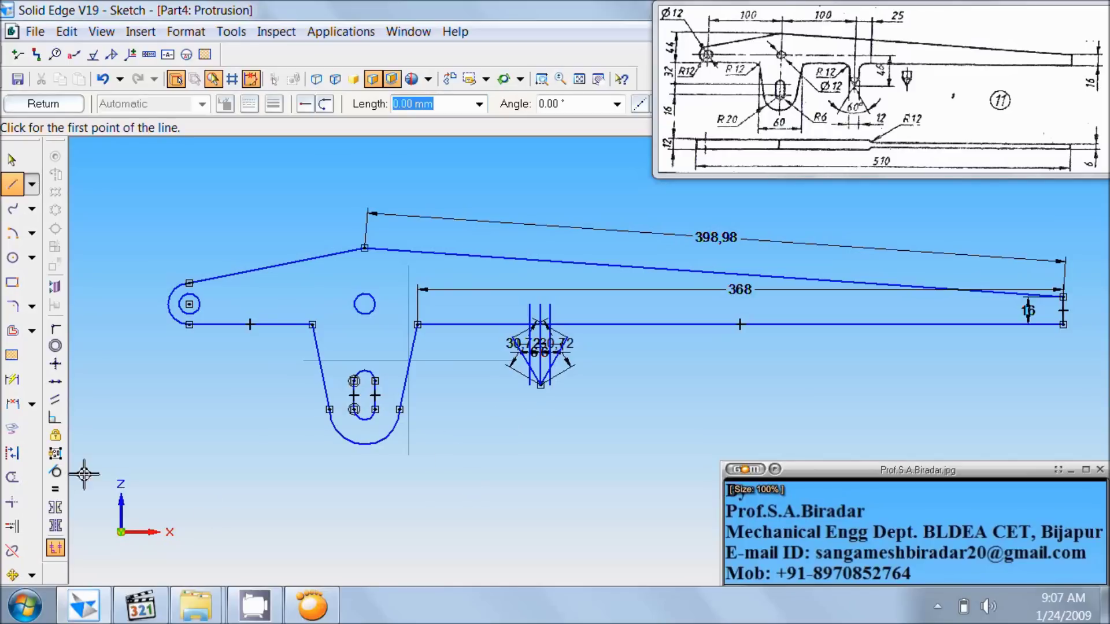
click(12, 477)
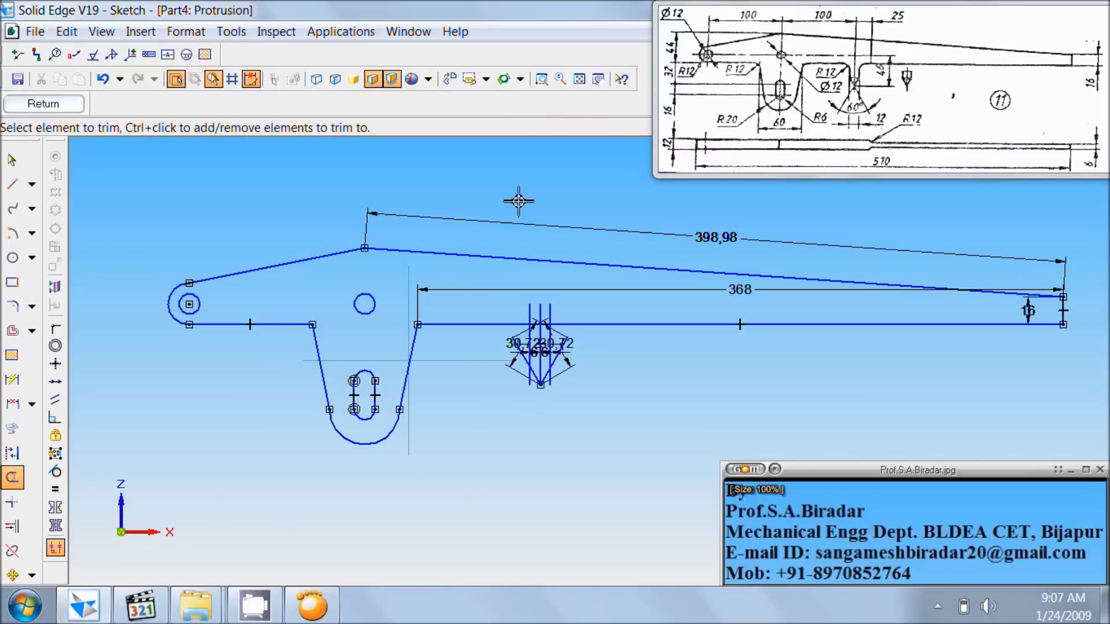
Step: Trim the excess line pieces, centre line and bottom-edge span to open the V-tipped notch, then finish the sketch
click(541, 80)
drag(473, 283, 609, 473)
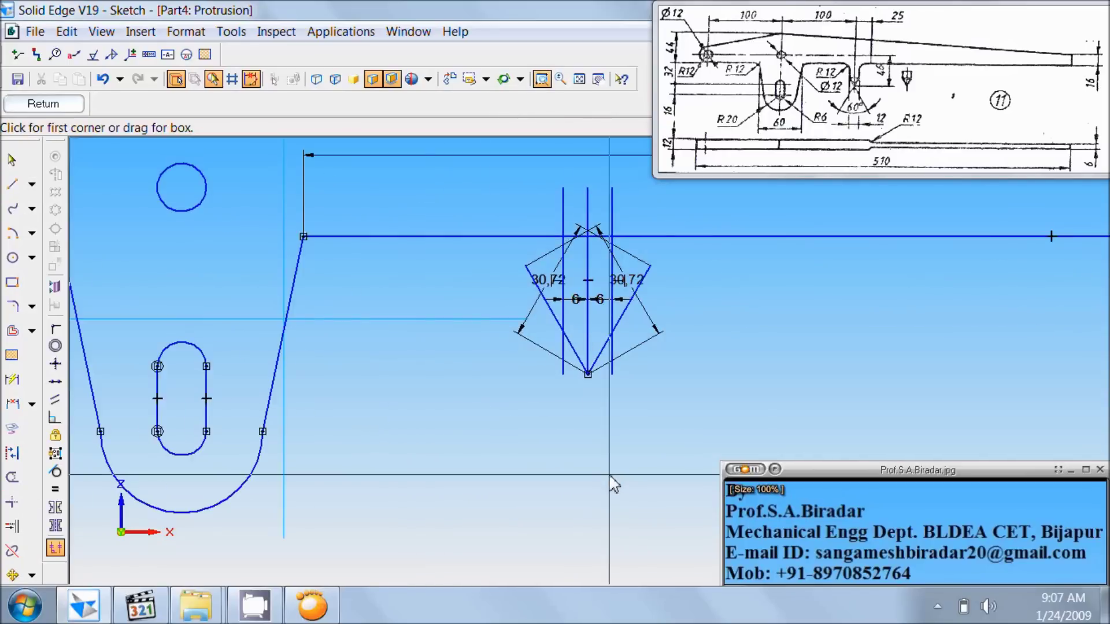
right_click(610, 469)
drag(615, 363, 639, 310)
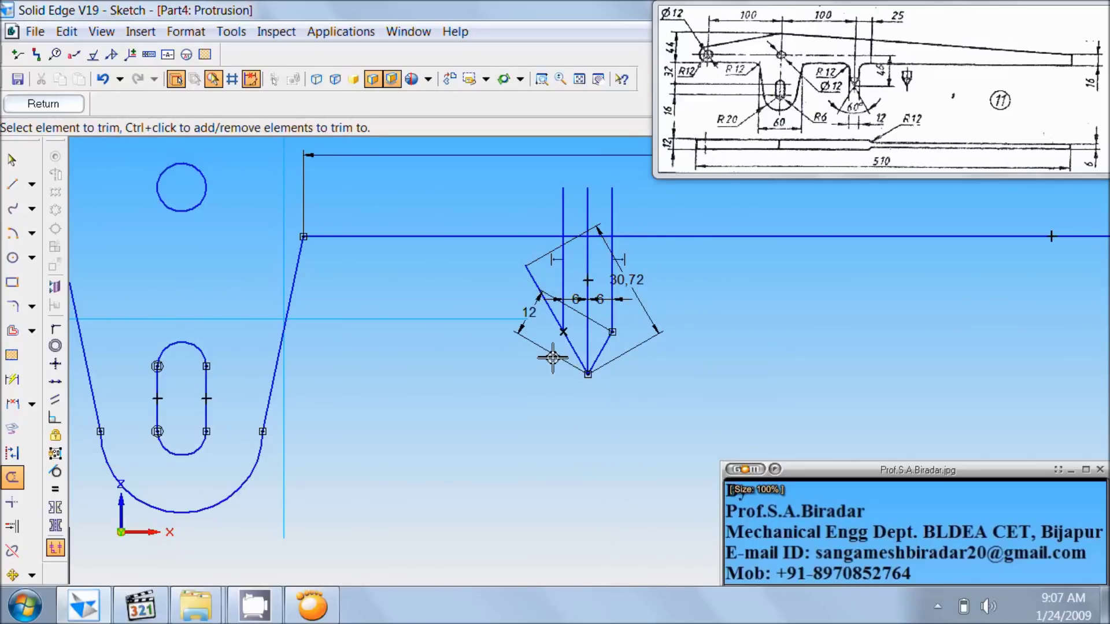
click(537, 290)
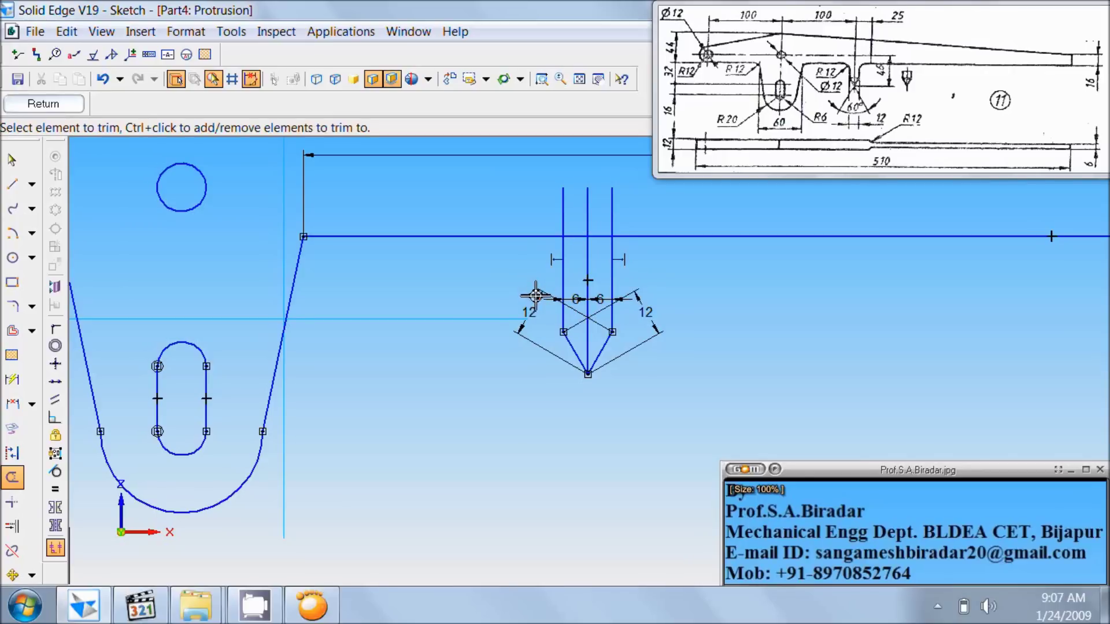
click(588, 337)
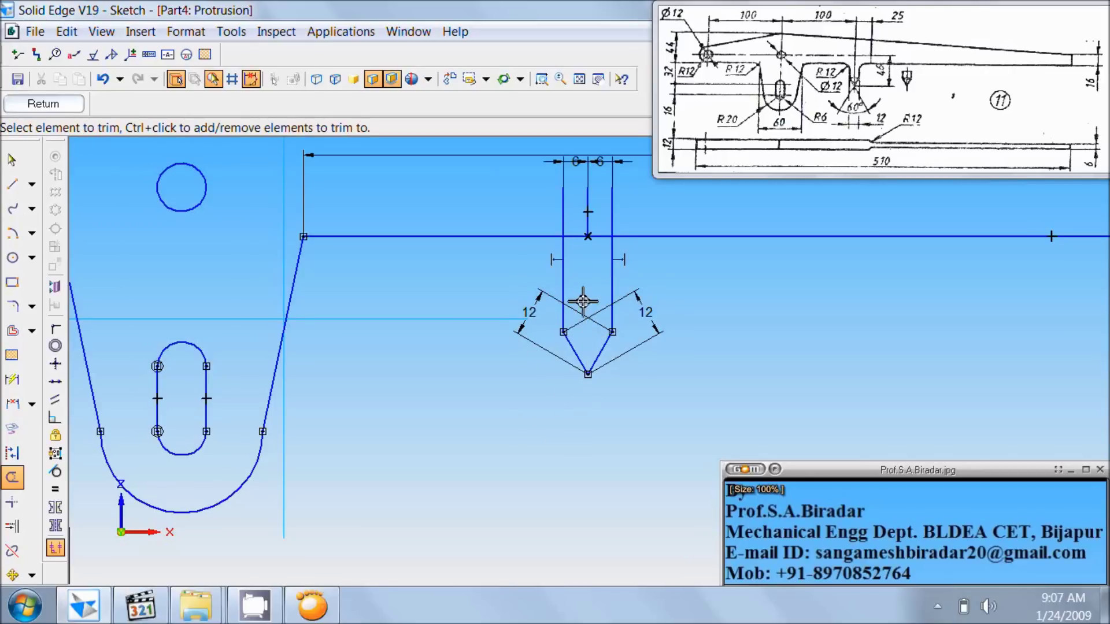
mouse_move(561, 213)
mouse_down()
mouse_move(611, 218)
mouse_move(644, 206)
mouse_up()
click(597, 238)
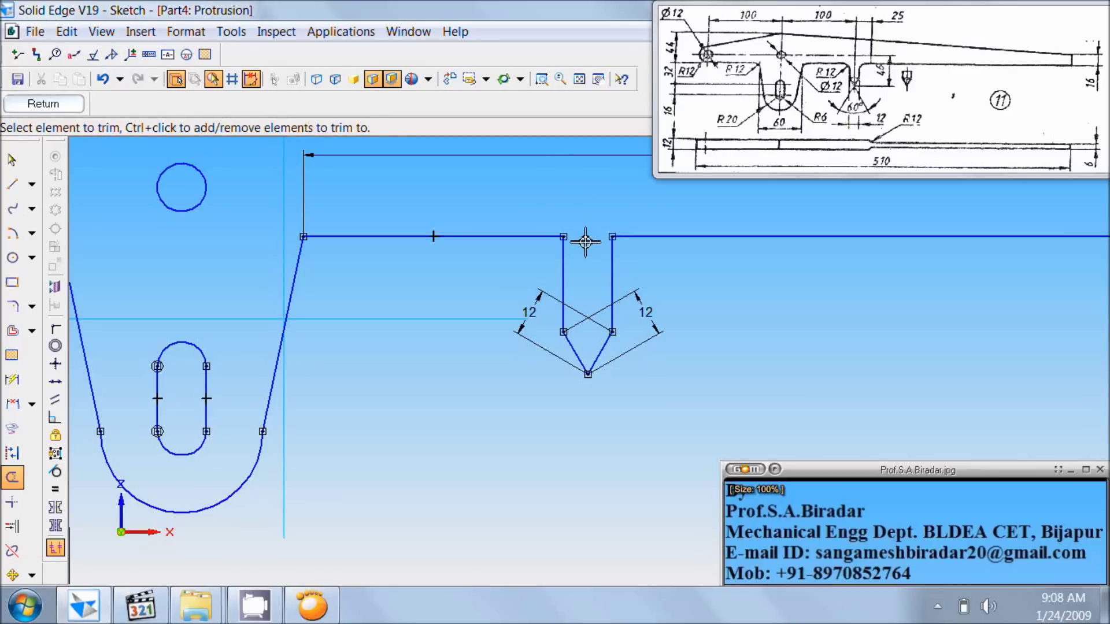
click(579, 78)
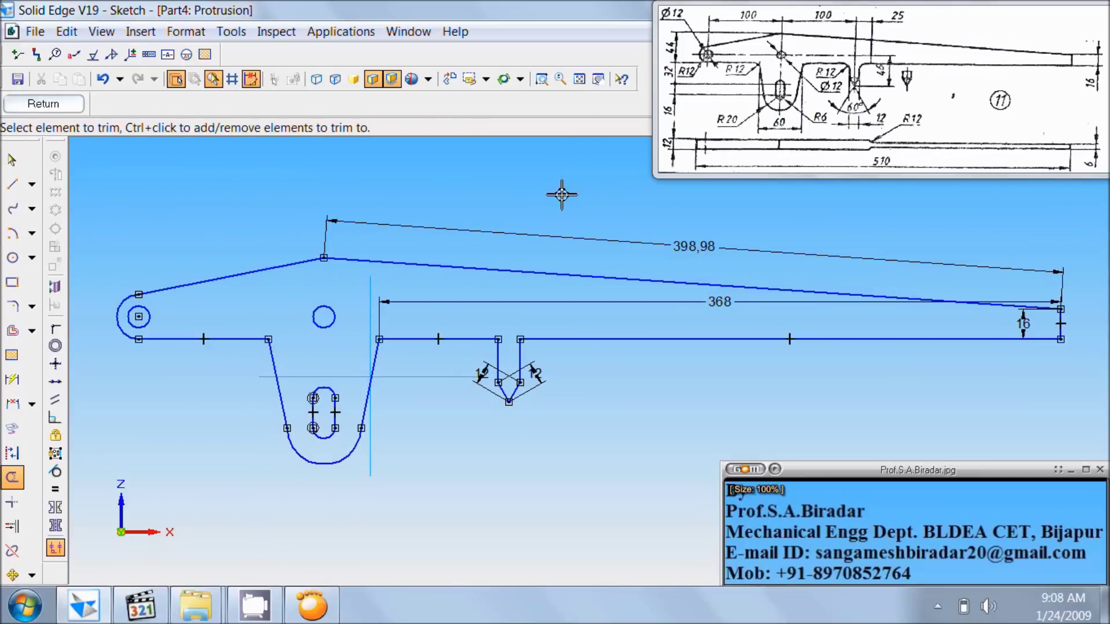
click(63, 107)
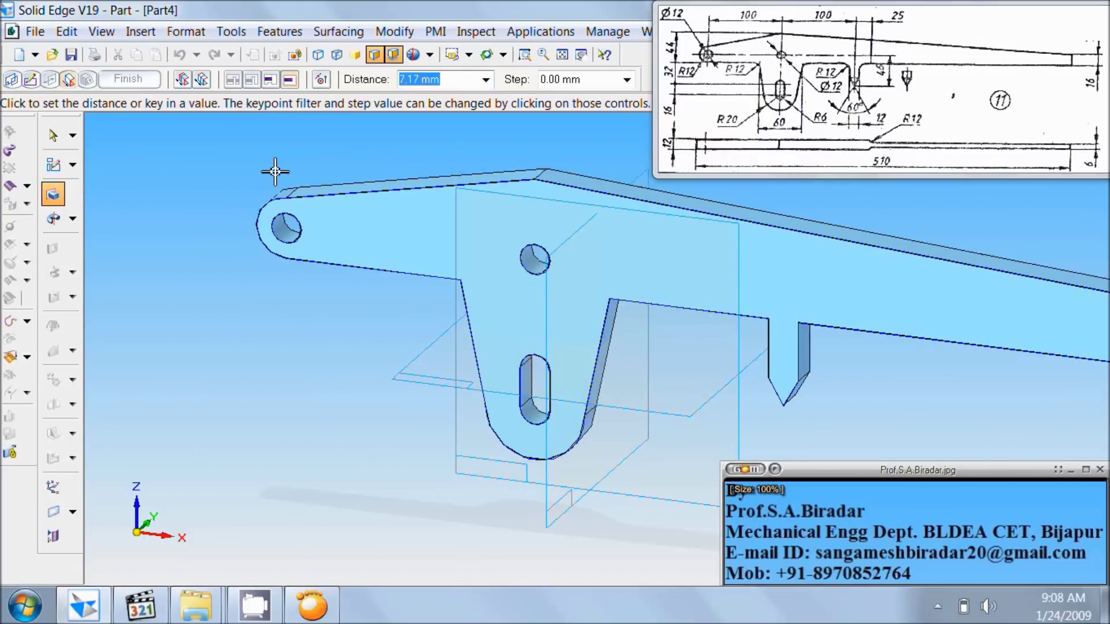
Step: Extrude the lever profile 12 mm to form the solid part
text(12)
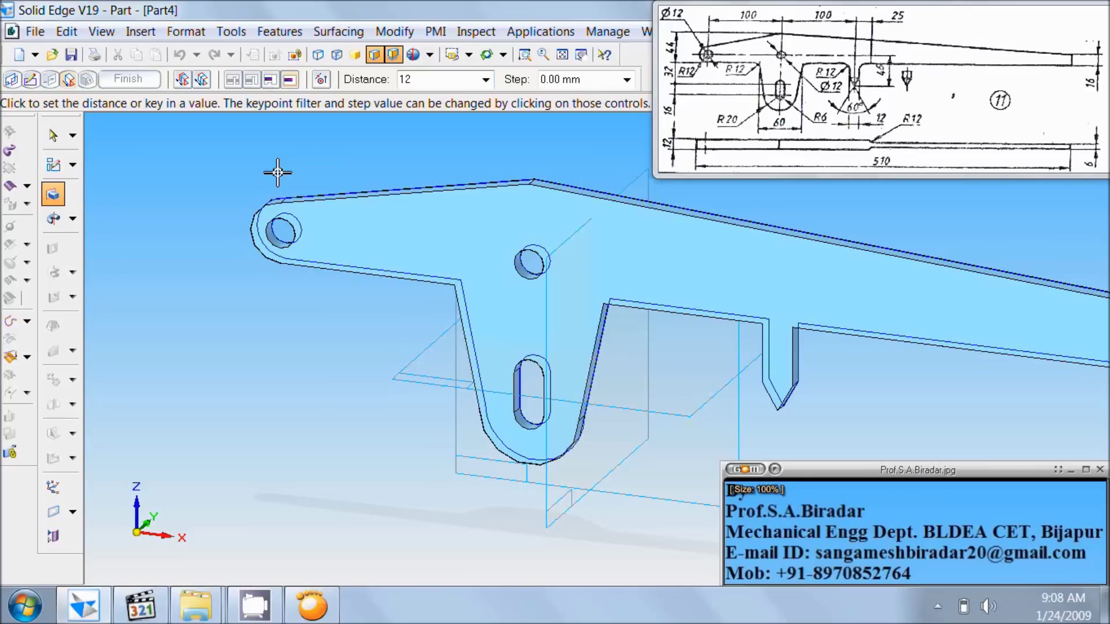
key(Return)
click(273, 165)
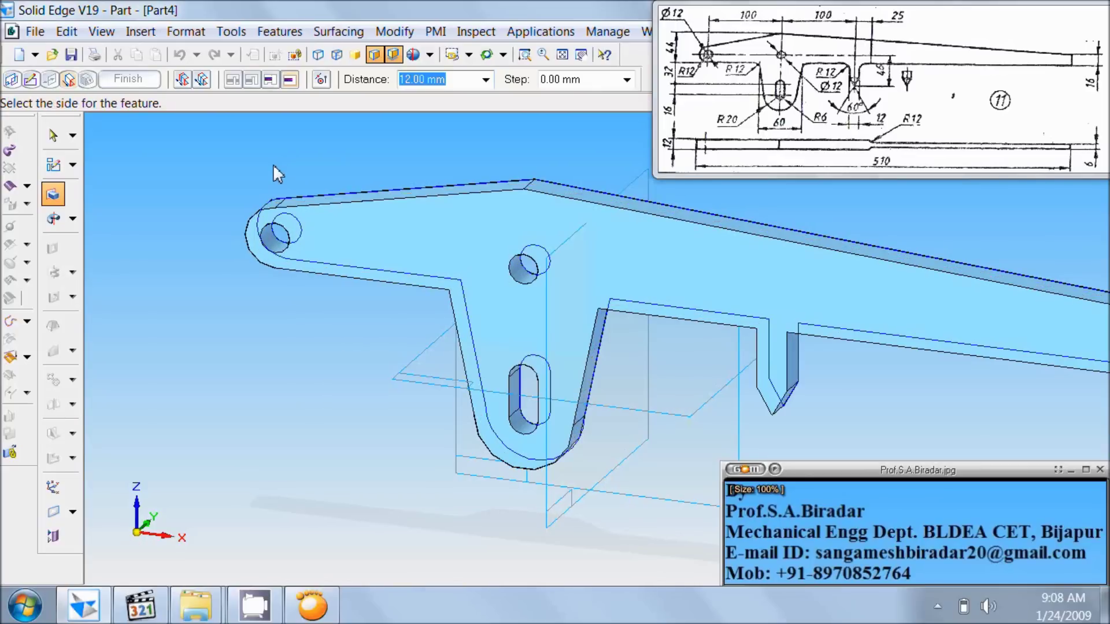
click(561, 54)
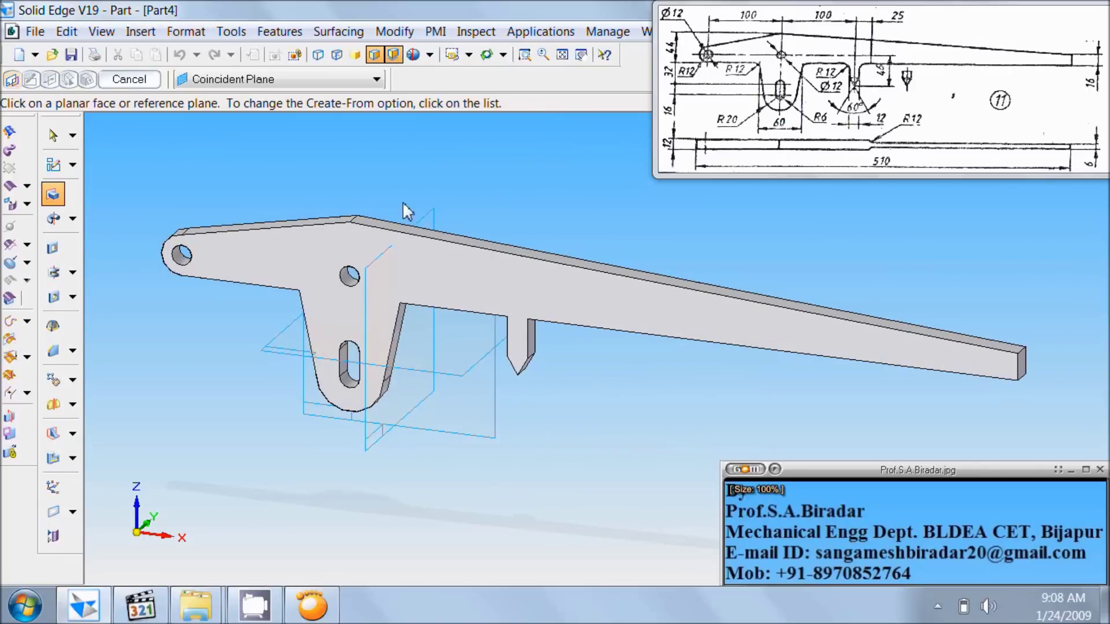
click(54, 248)
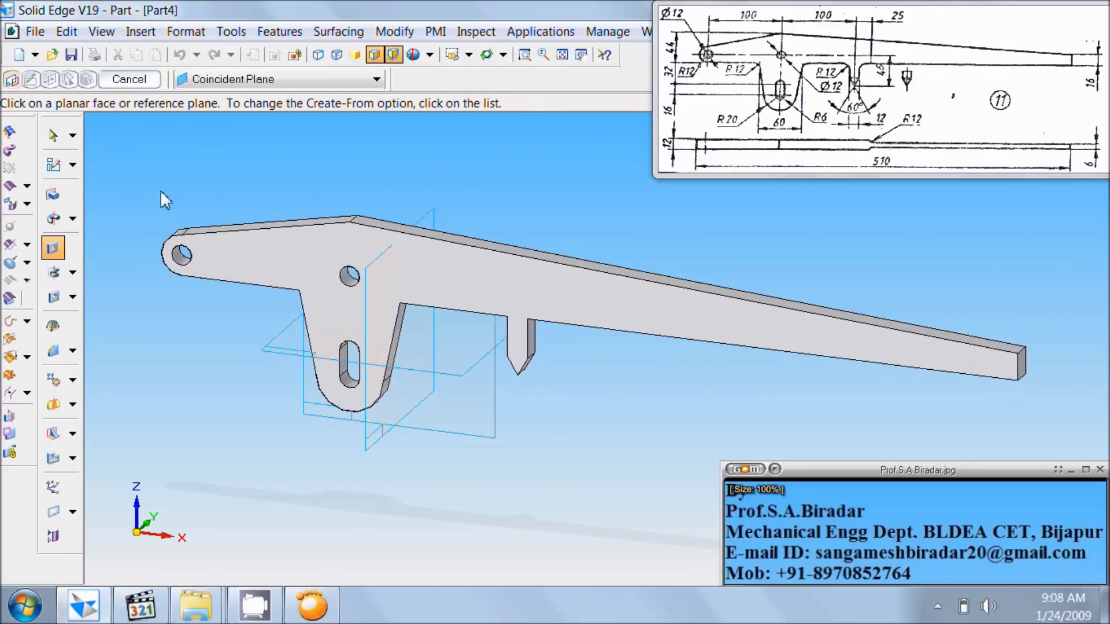
Step: Start a cutout sketch on the arm's top face and draw a horizontal 225 mm line from the bar's left end
click(623, 270)
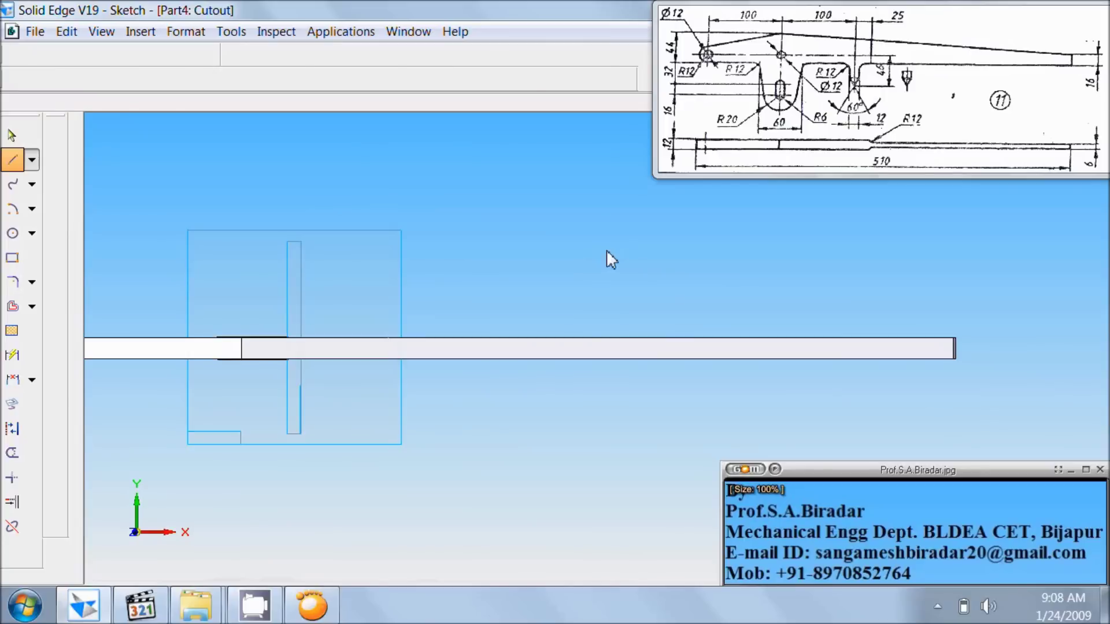
click(579, 79)
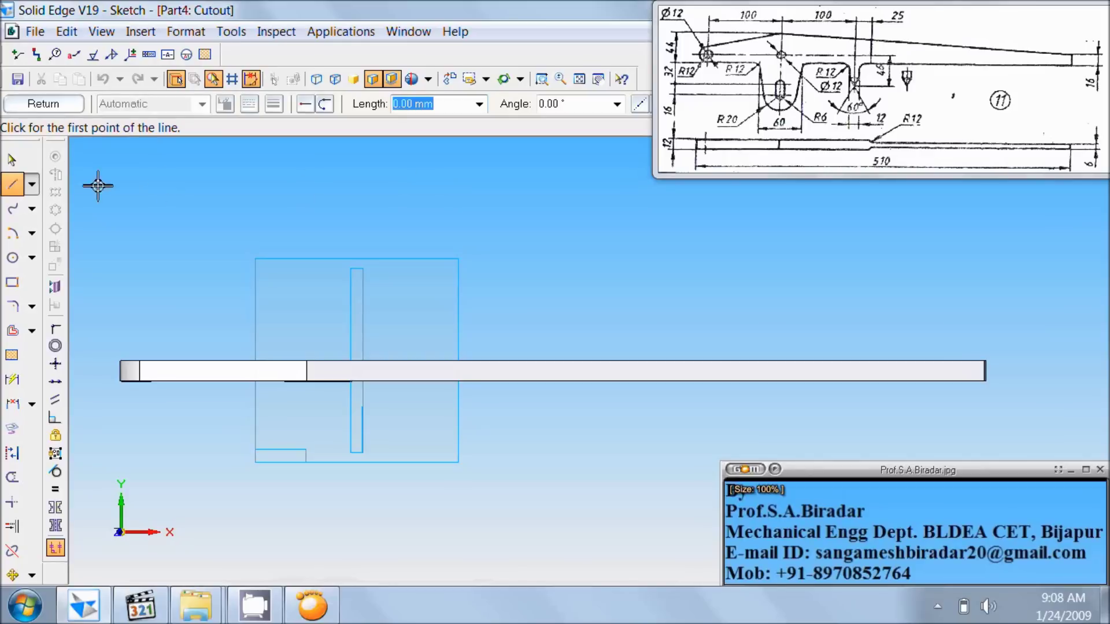
click(12, 188)
click(122, 372)
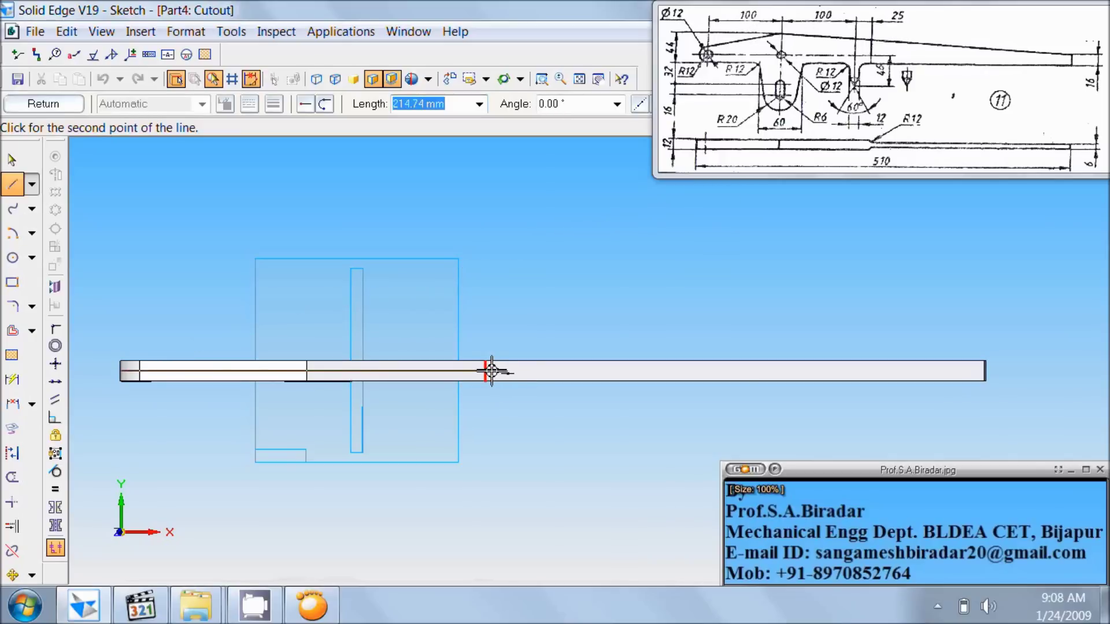
text(100+100+25)
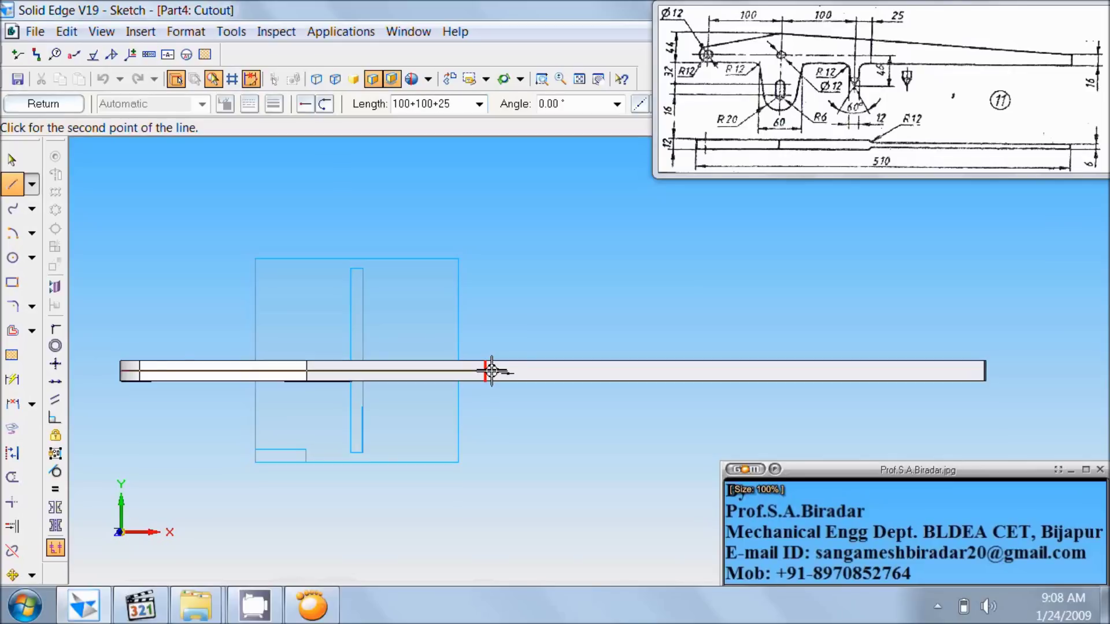
key(Tab)
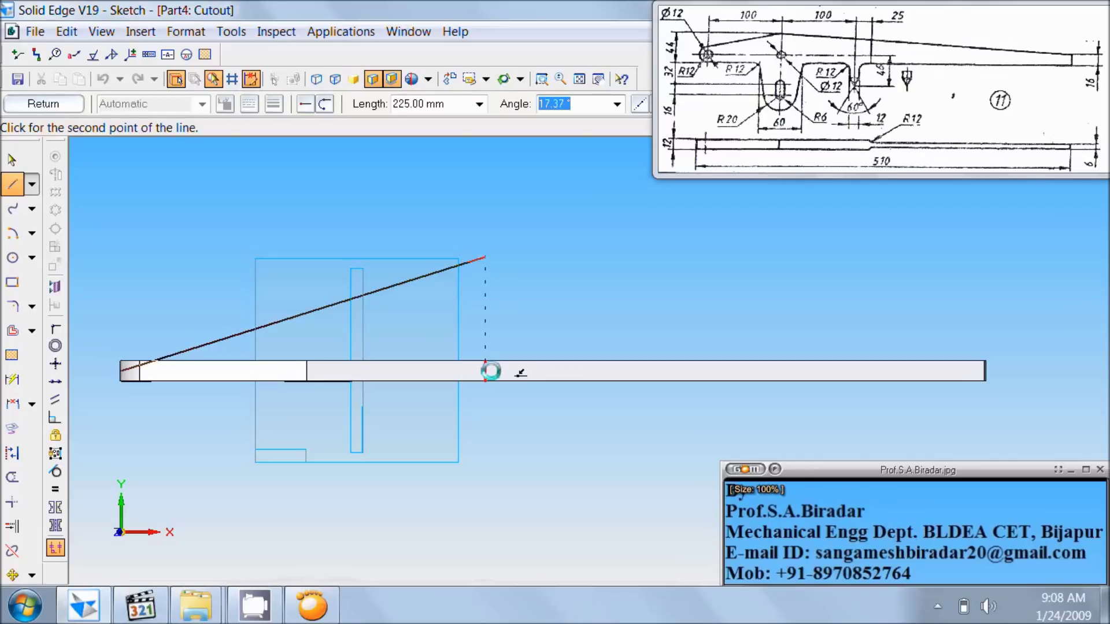
text(0)
key(Return)
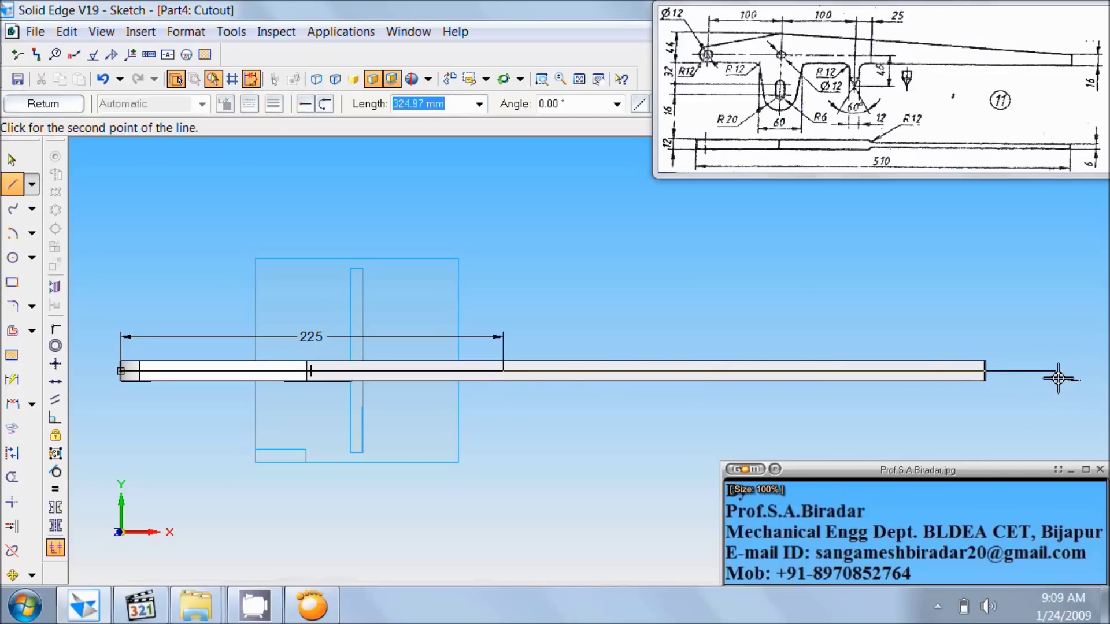
Step: Draw a second line past the arm's end, then trim away the 225 mm lead line
click(1055, 371)
right_click(1046, 346)
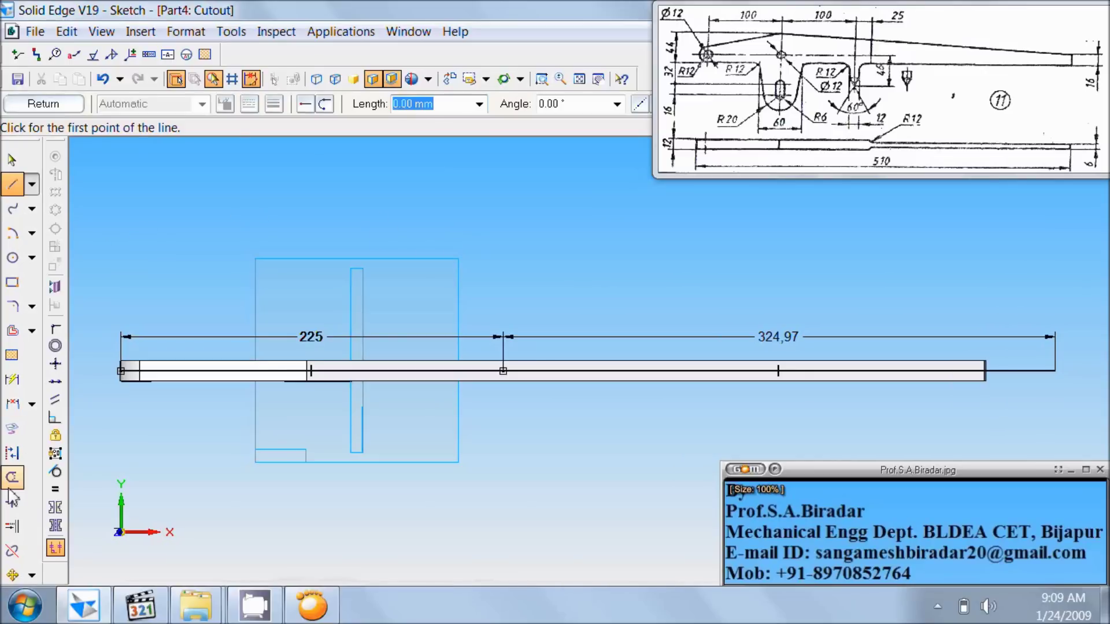
click(12, 479)
drag(327, 334, 343, 389)
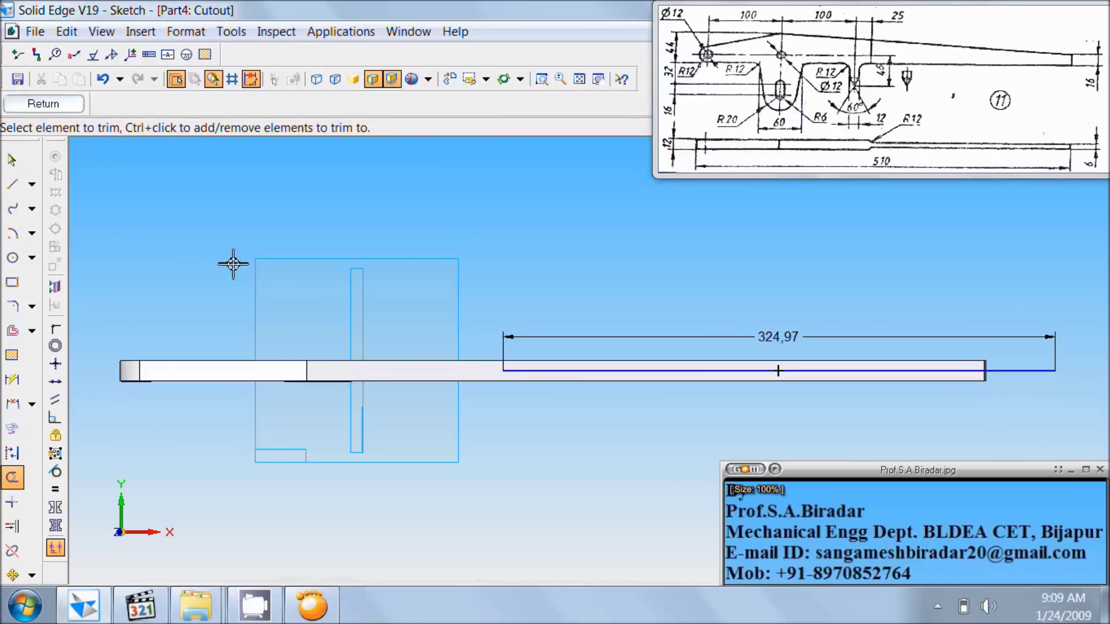
Step: Offset the 324.97 mm line by 6/2 (3 mm) above and below, then trim away the original centre line
click(12, 330)
click(544, 374)
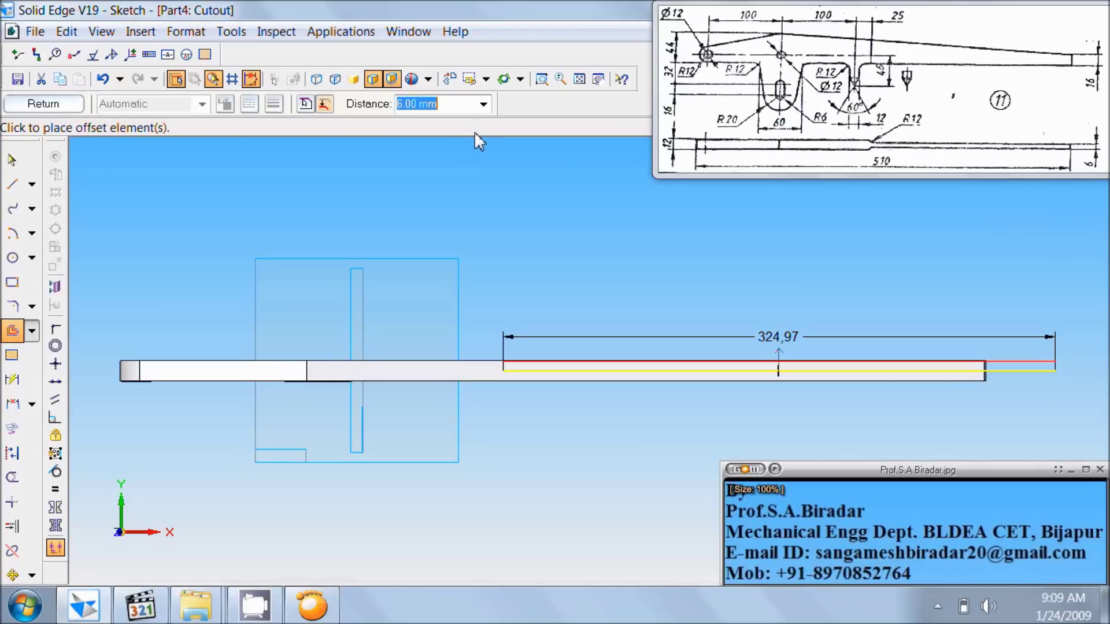
text(6/2)
key(Return)
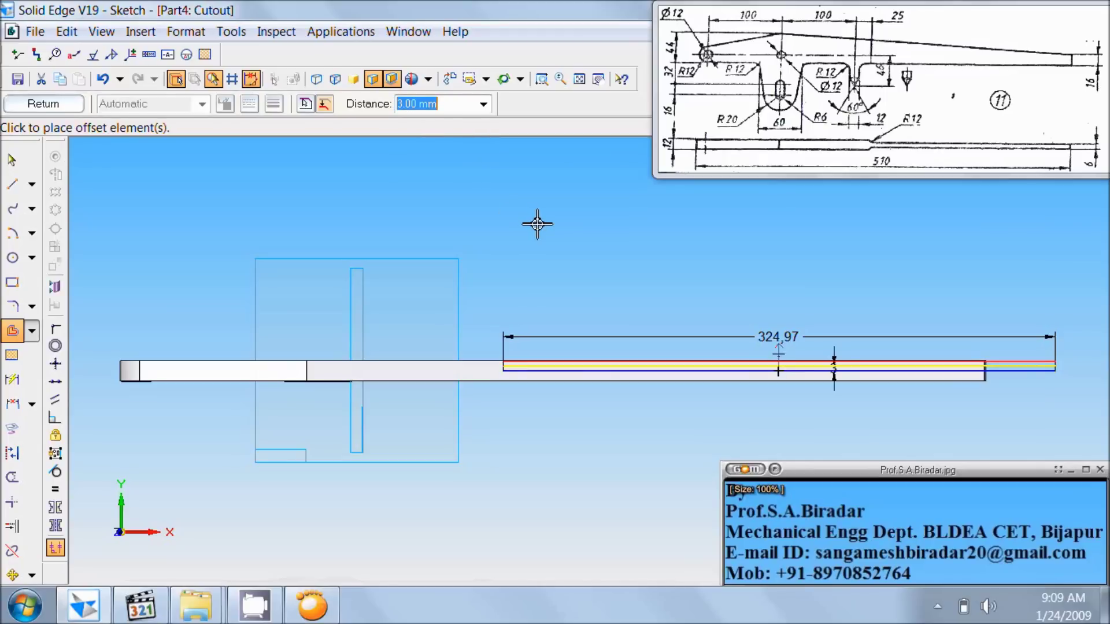
click(535, 223)
click(598, 375)
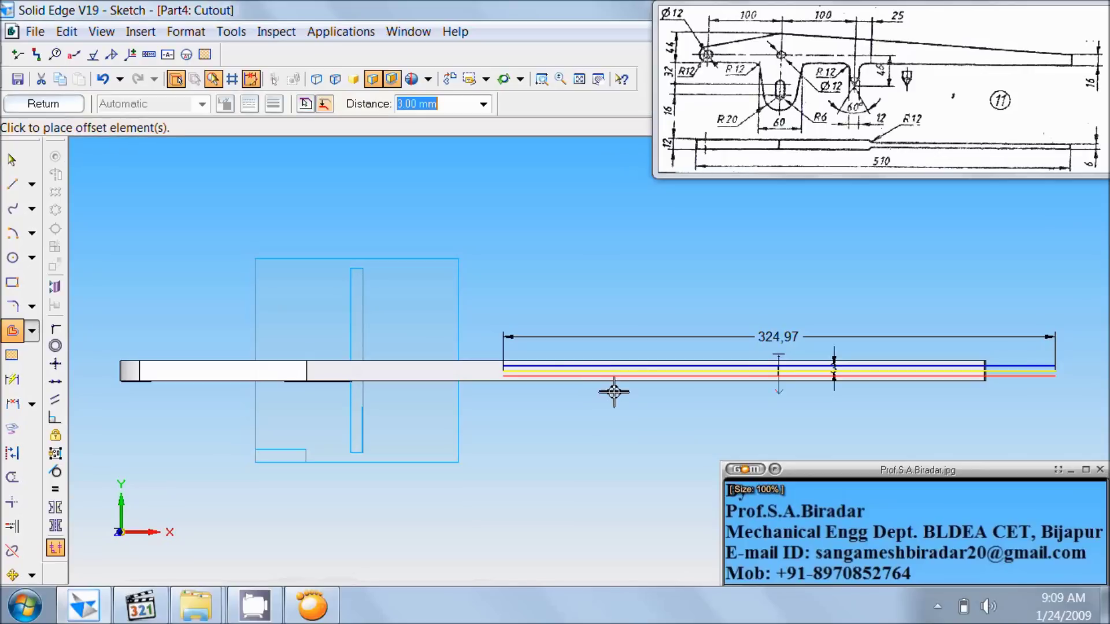
click(620, 404)
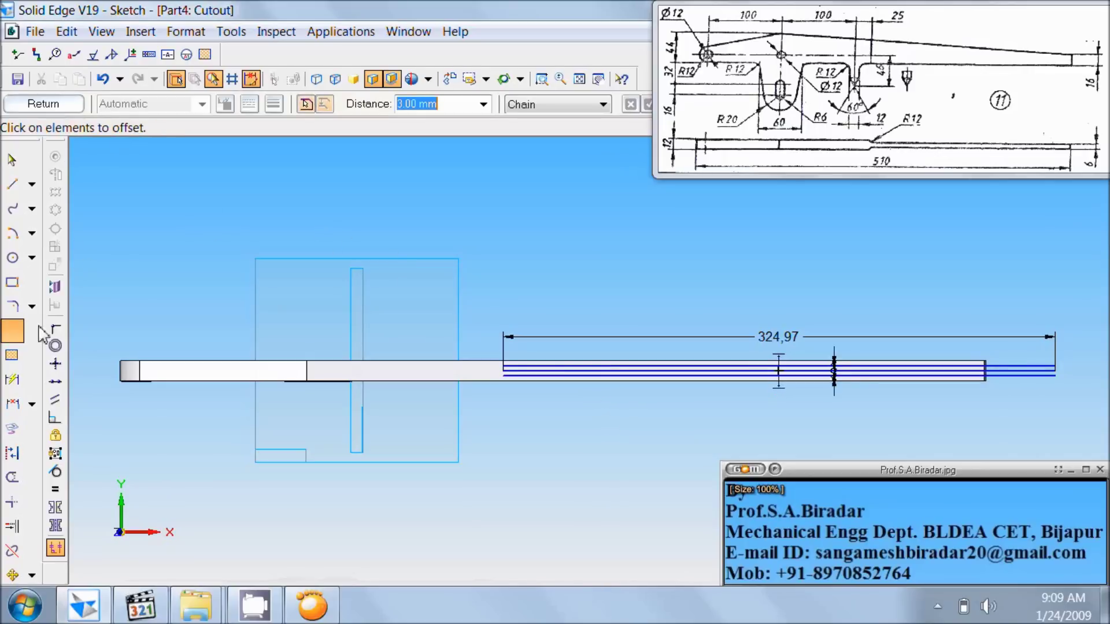
click(13, 478)
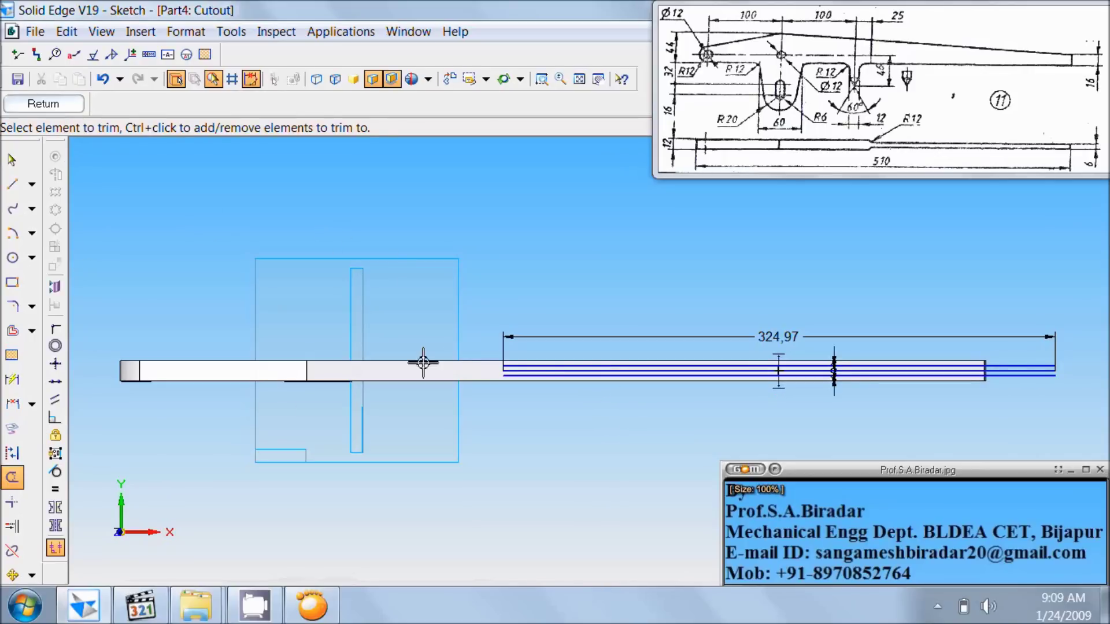
click(506, 373)
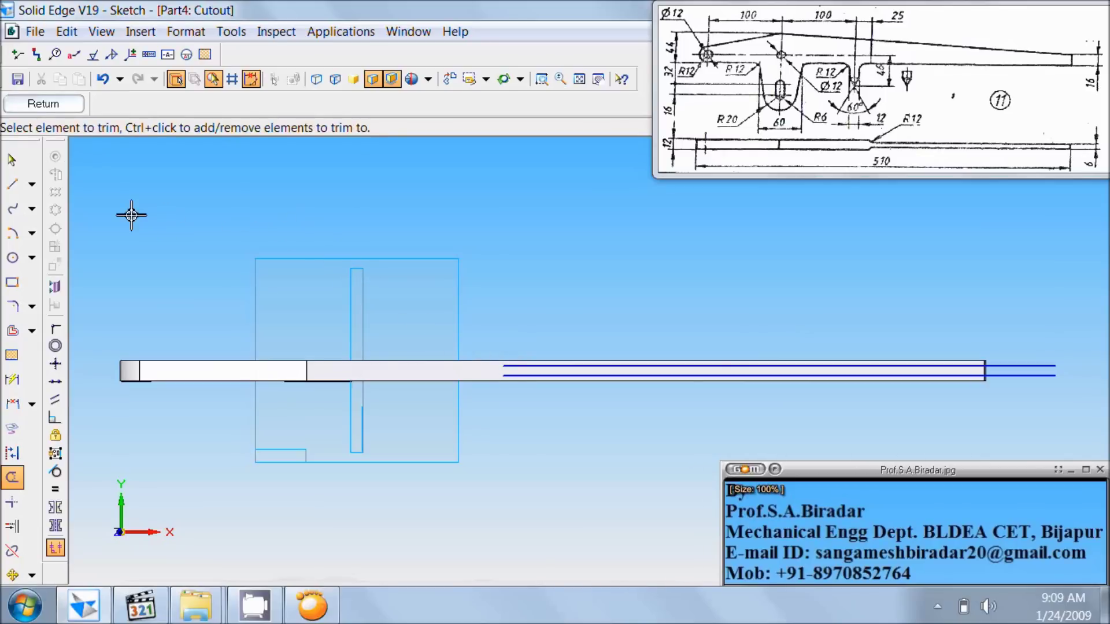
Step: Draw vertical lines from the parallel lines' left ends, 50.27 mm up and 43.07 mm down
click(12, 184)
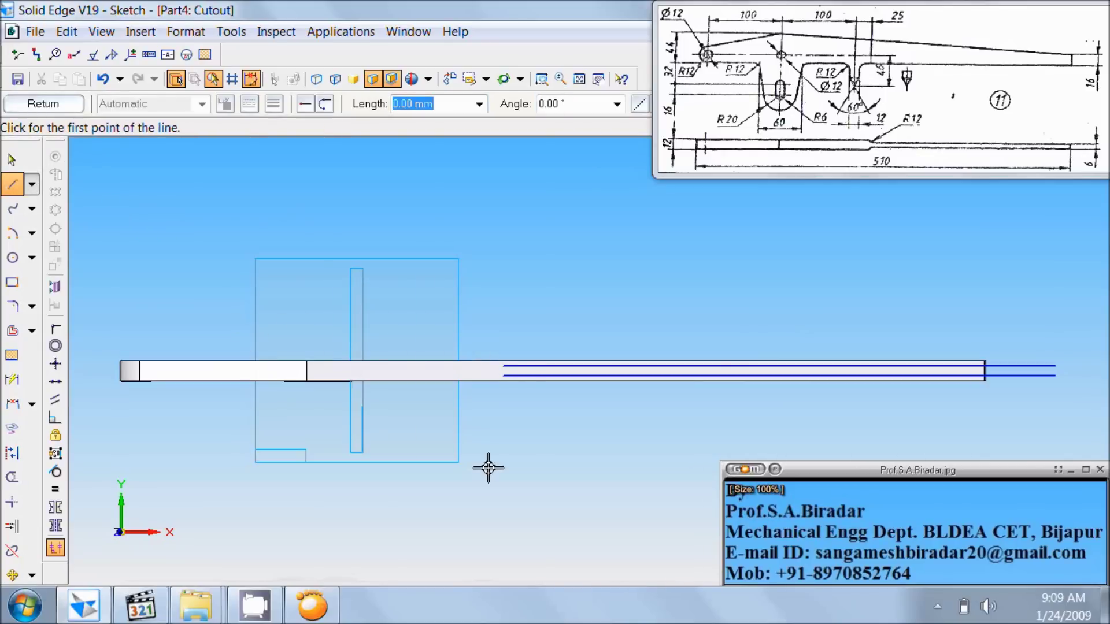
click(502, 365)
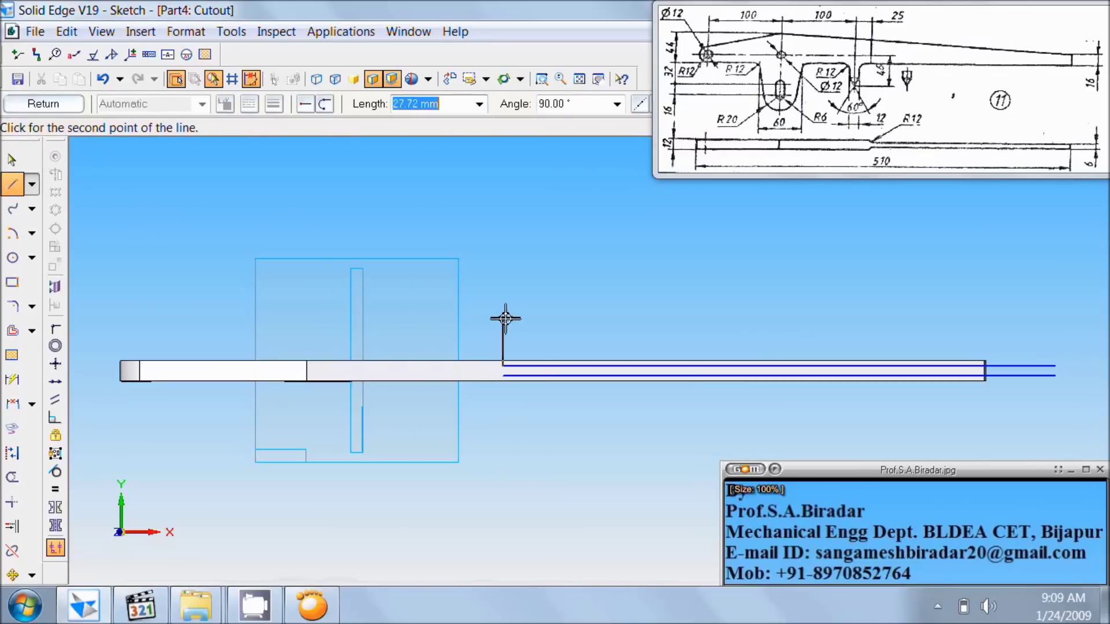
click(503, 283)
key(Escape)
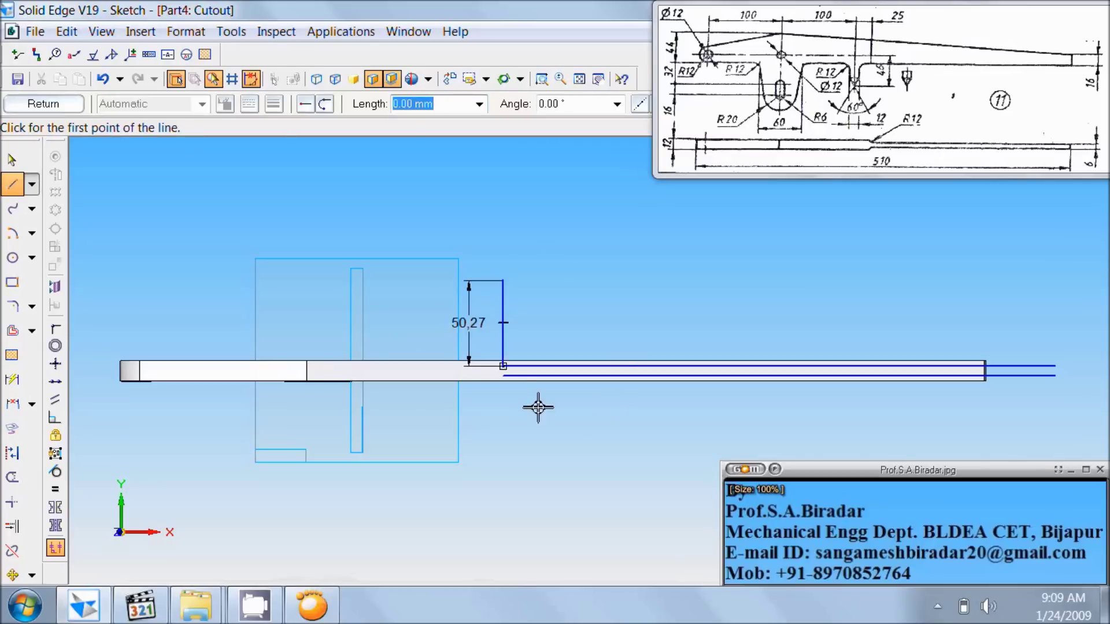
click(507, 378)
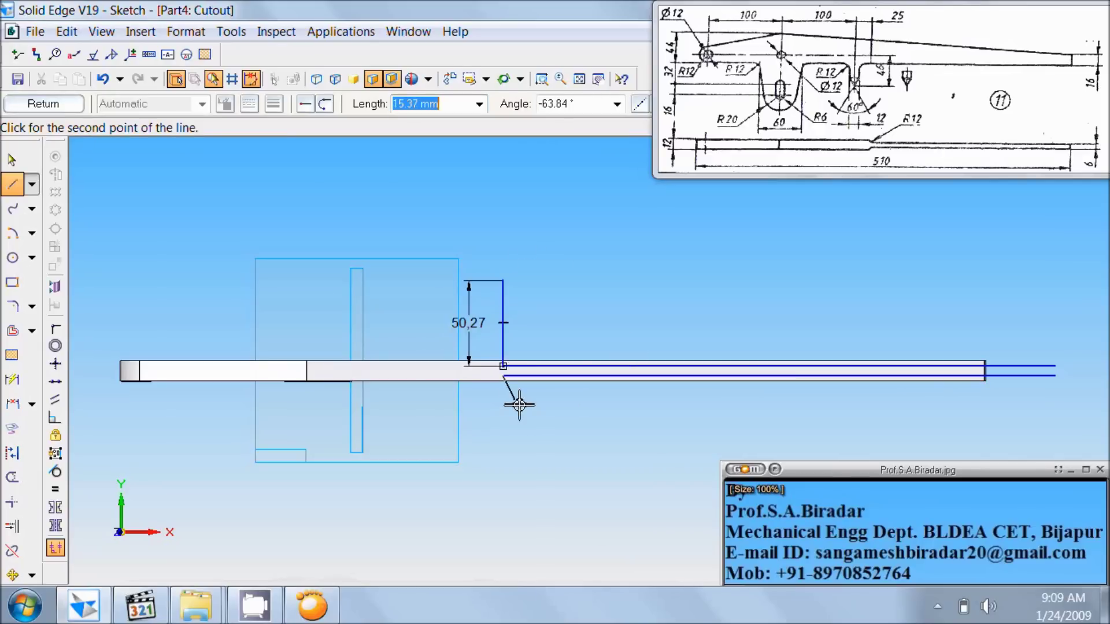
click(508, 449)
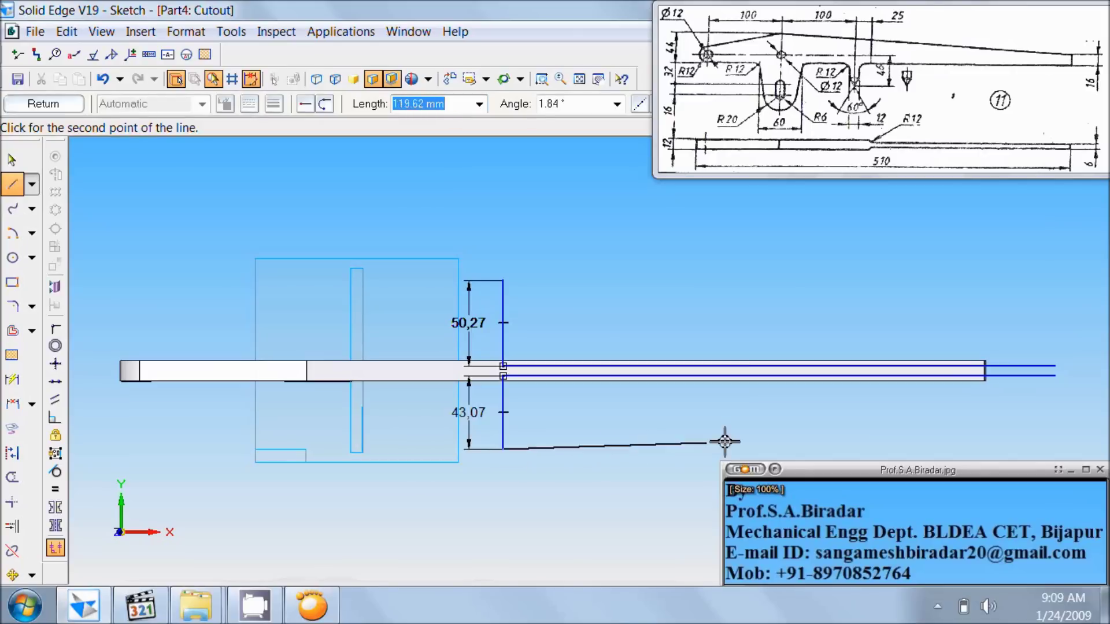
Step: Add the bottom, slanted and top edges to close the profile, and finish the sketch
click(1040, 439)
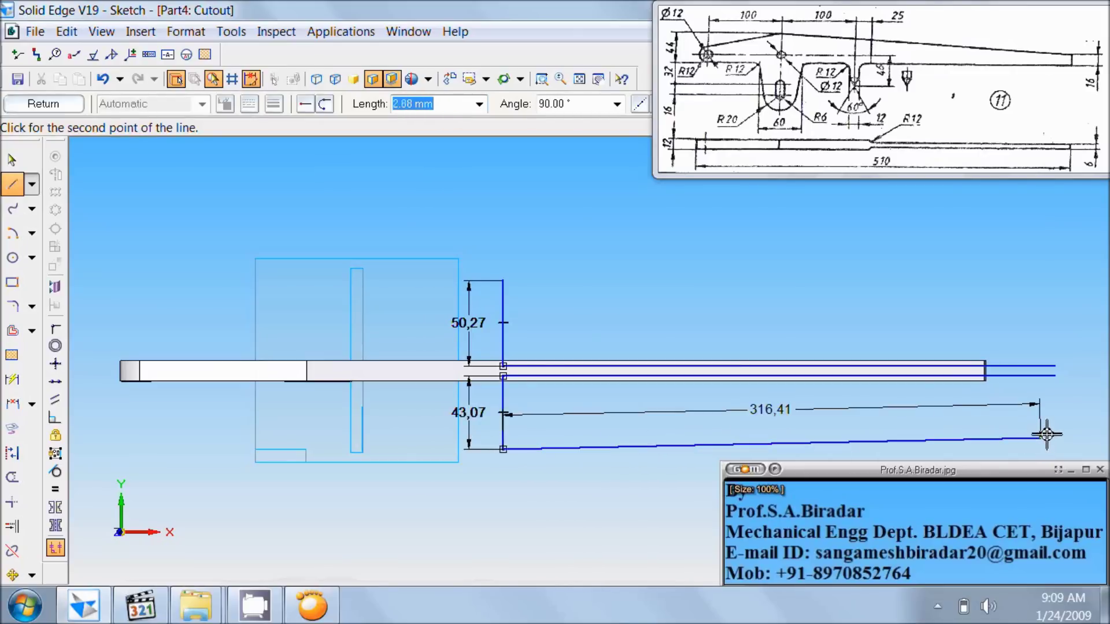
click(1054, 376)
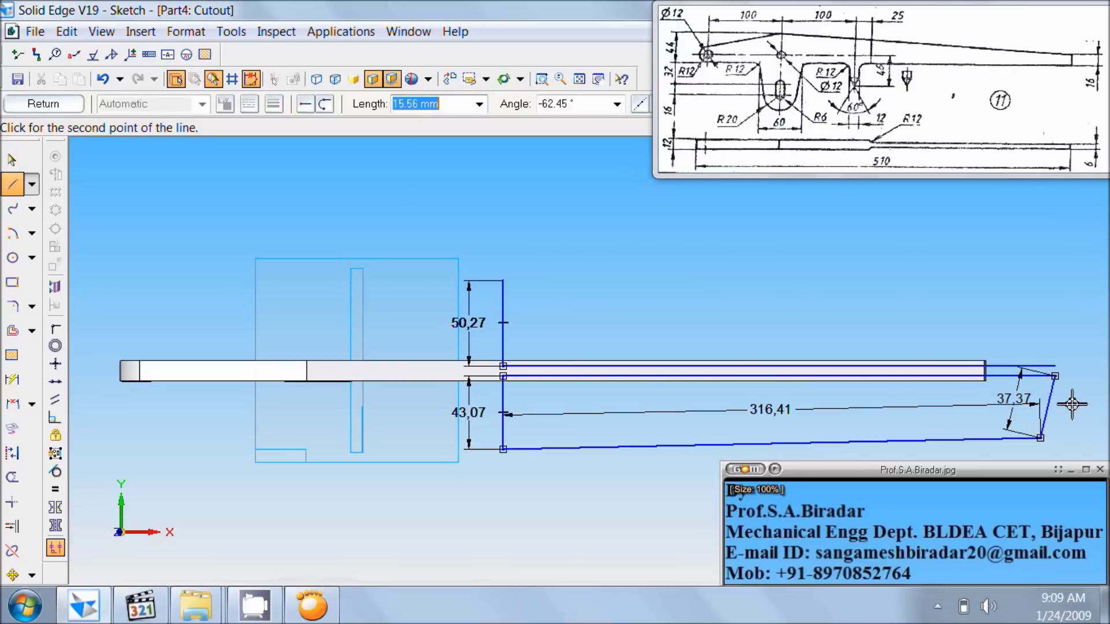
click(1057, 367)
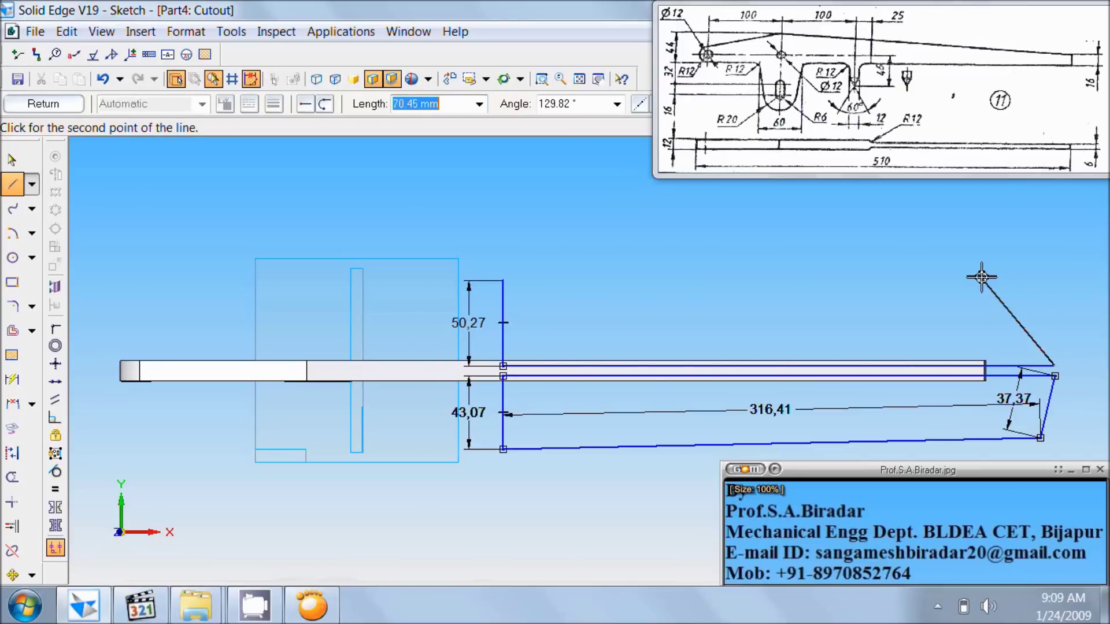
click(506, 283)
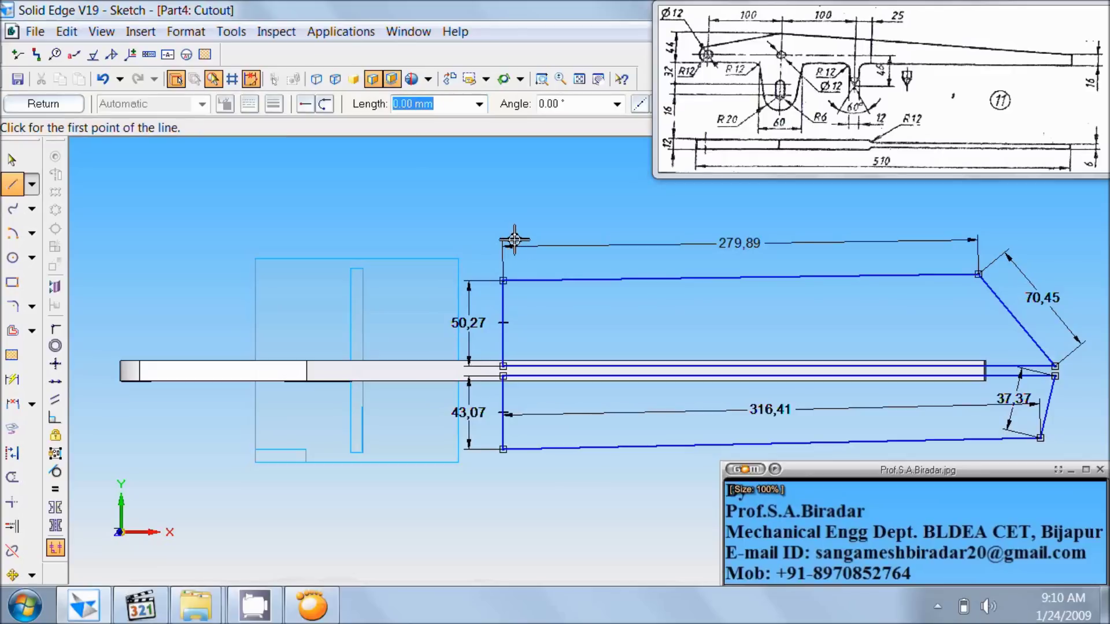
click(66, 110)
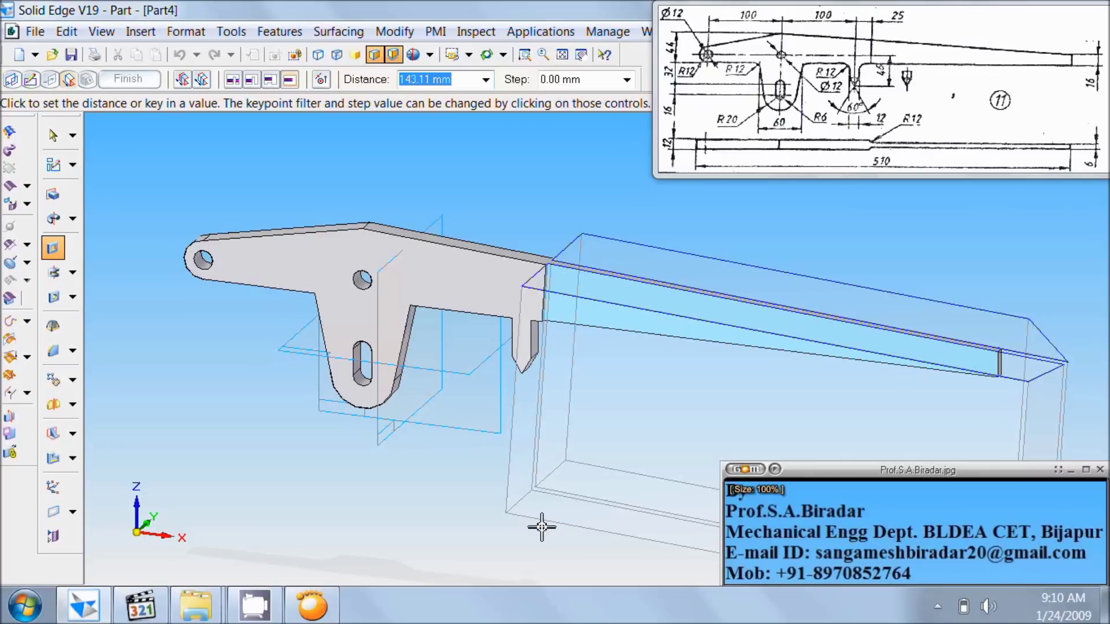
Step: Set the cutout depth through the arm, apply the extruded cutout and fit the part
click(542, 526)
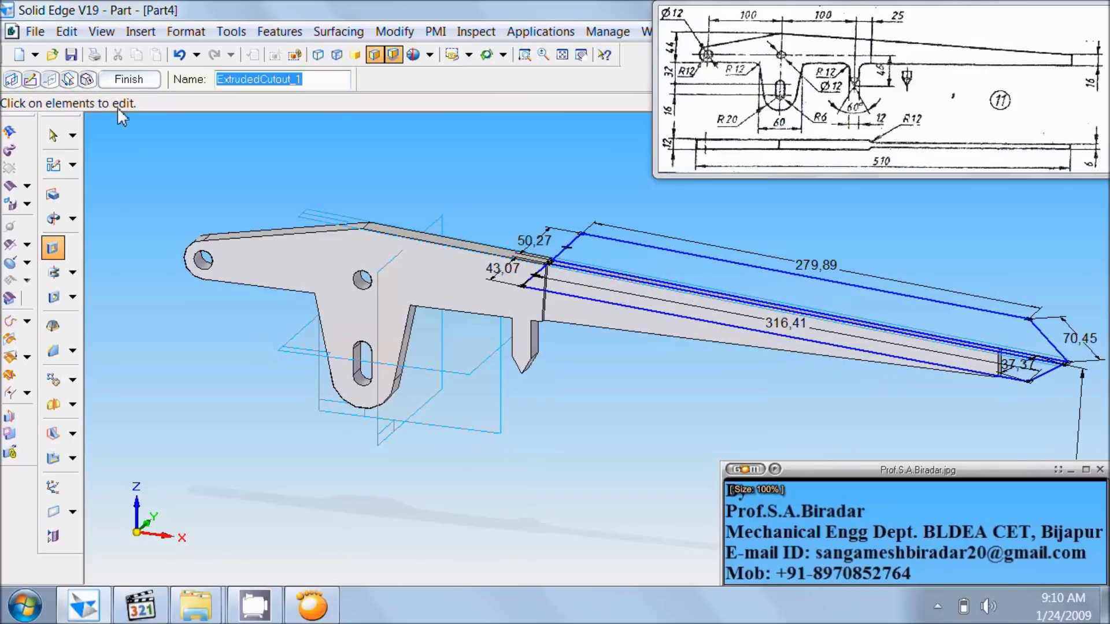
click(128, 80)
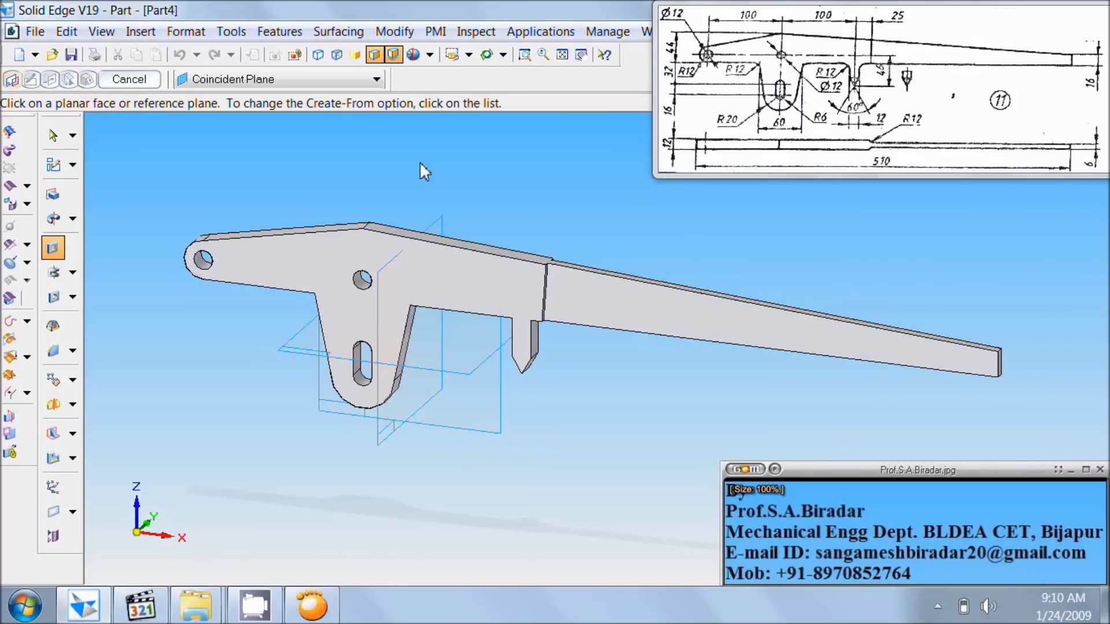
click(562, 54)
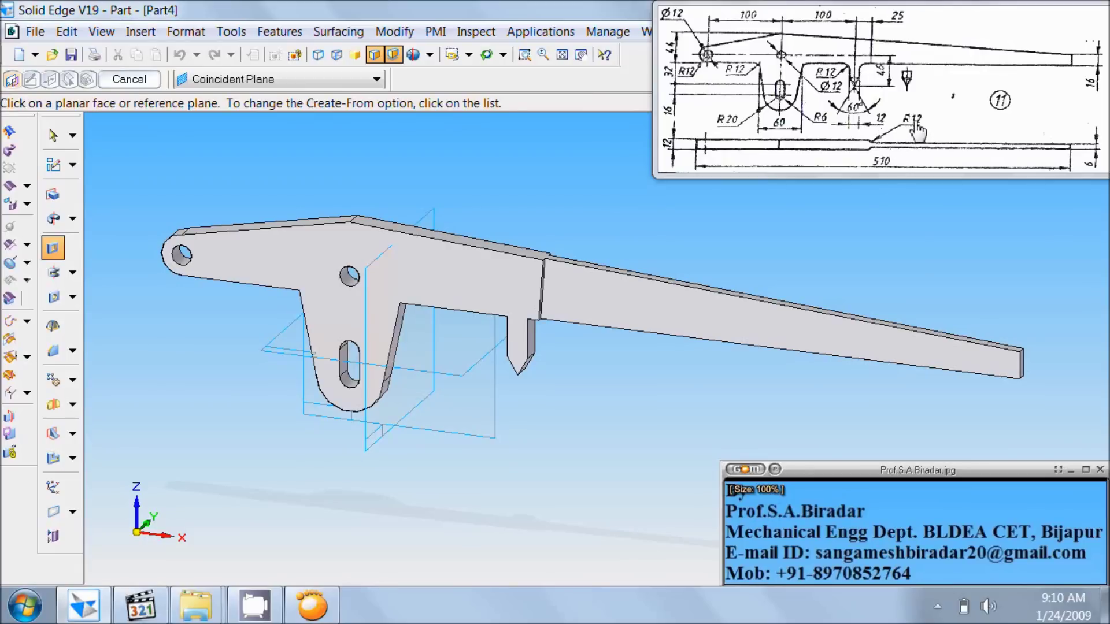
Step: Rotate the lever to view its notches and tapered arm from another side
click(486, 54)
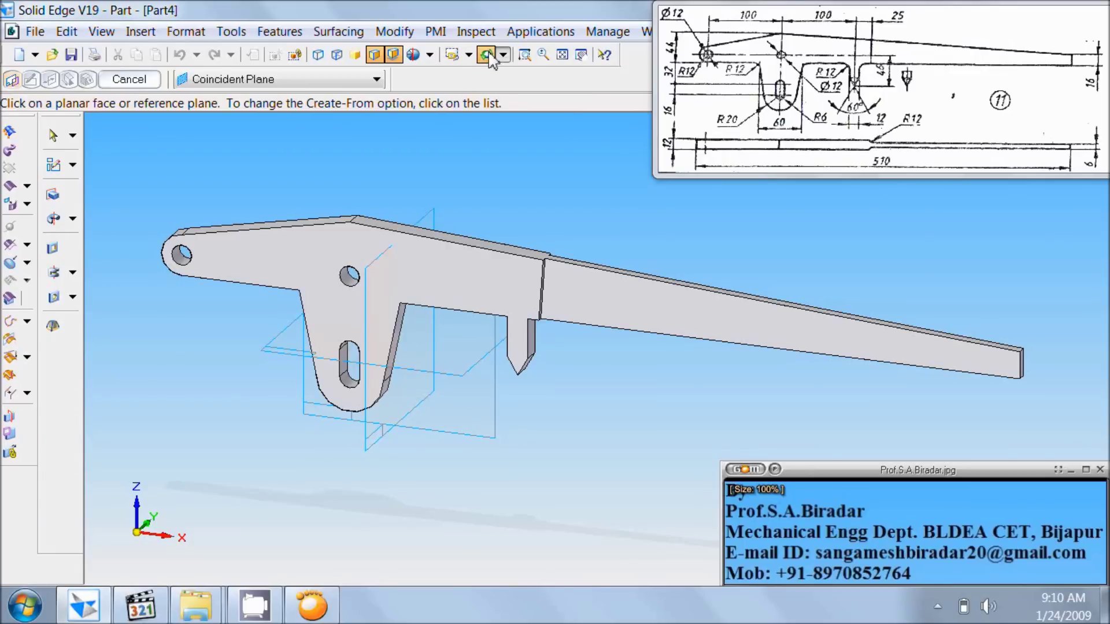
drag(583, 170, 493, 155)
key(Escape)
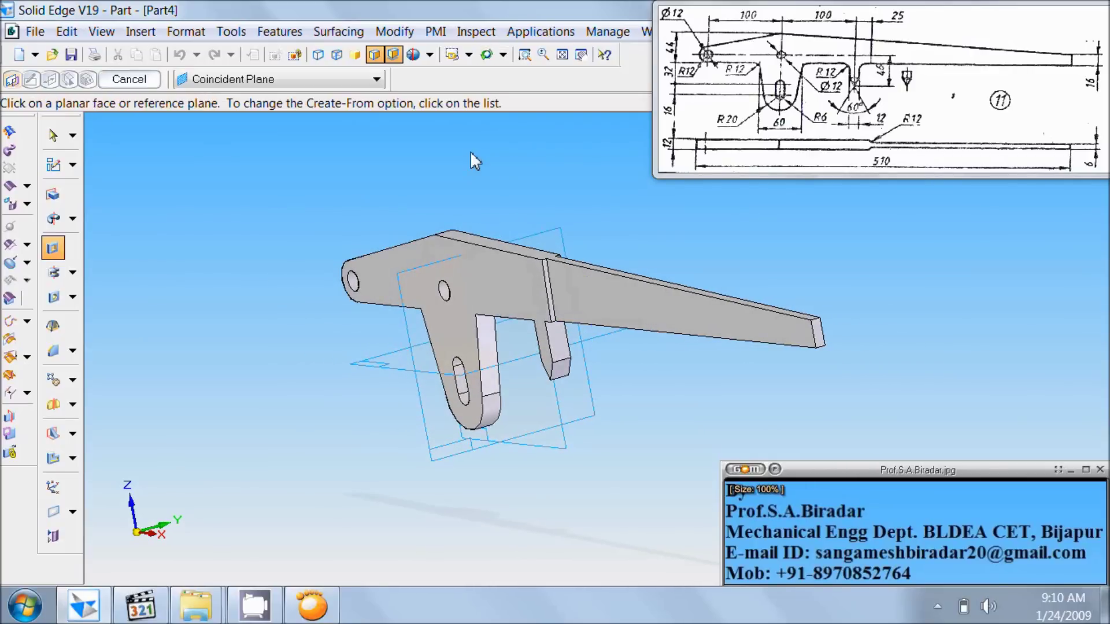
Step: Round the corner edge where the arm steps down with a 12 mm radius
click(53, 351)
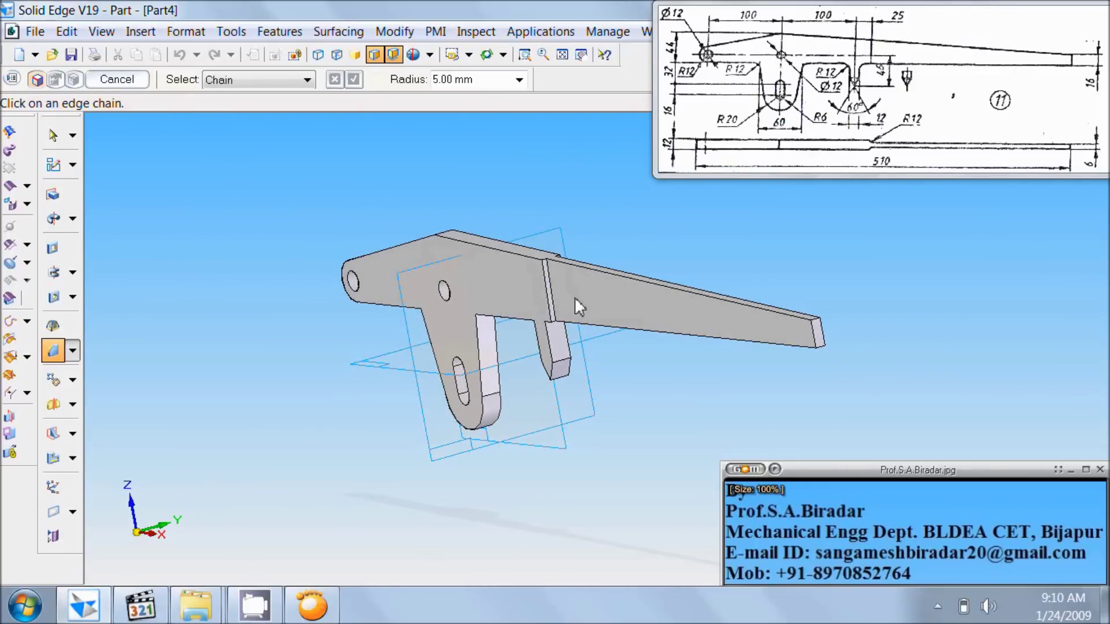
click(553, 290)
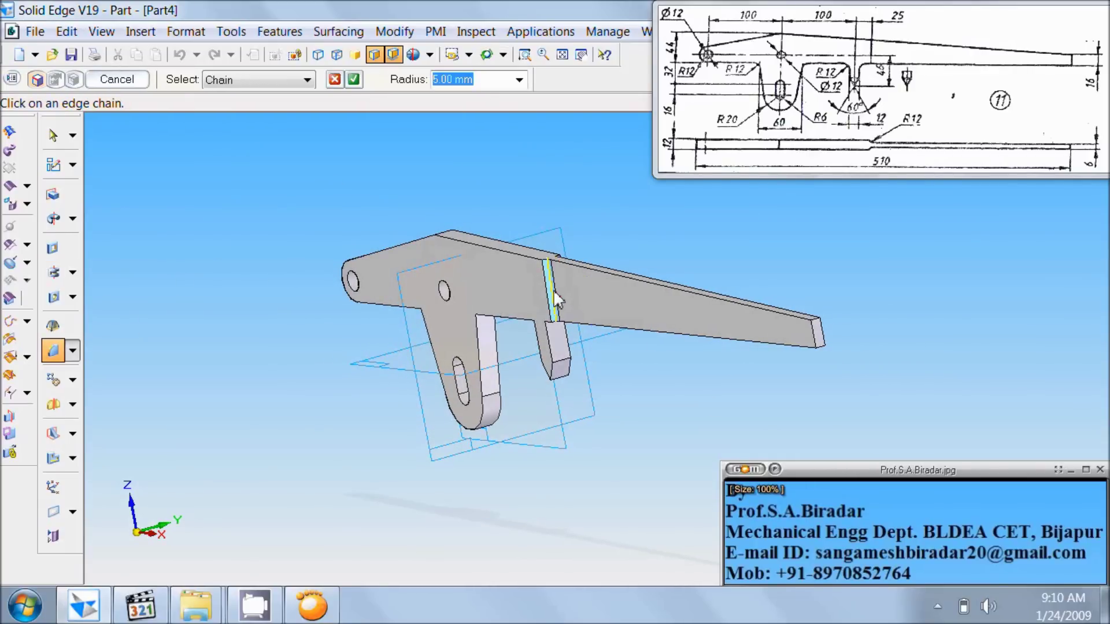
text(12)
key(Return)
key(Return)
Step: Round the notch's inner edge with a 12 mm fillet
click(486, 55)
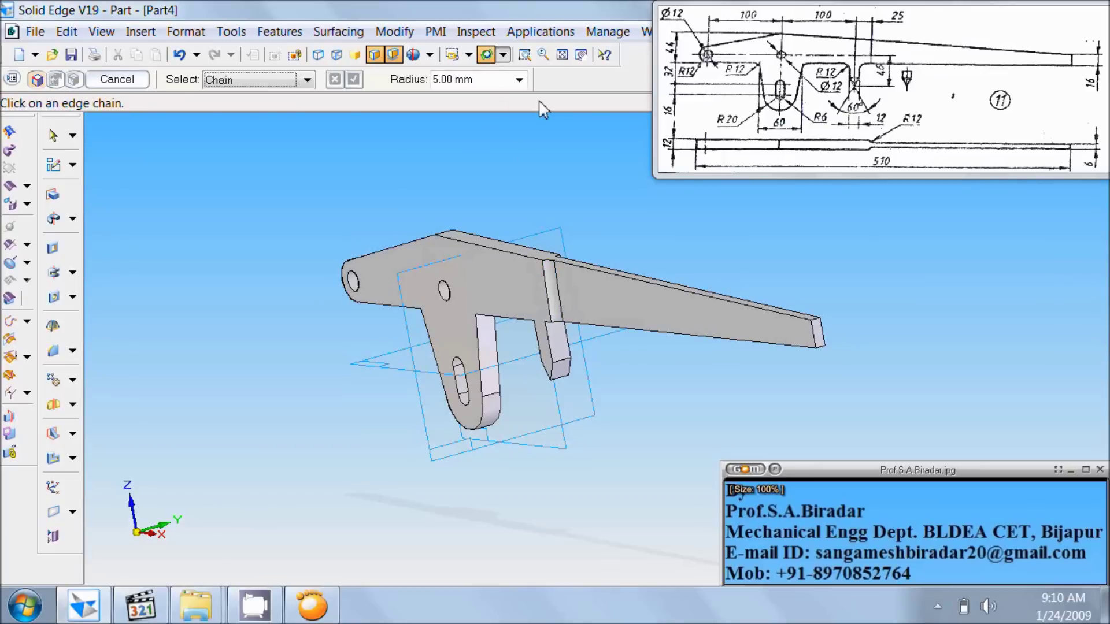
drag(612, 234, 550, 263)
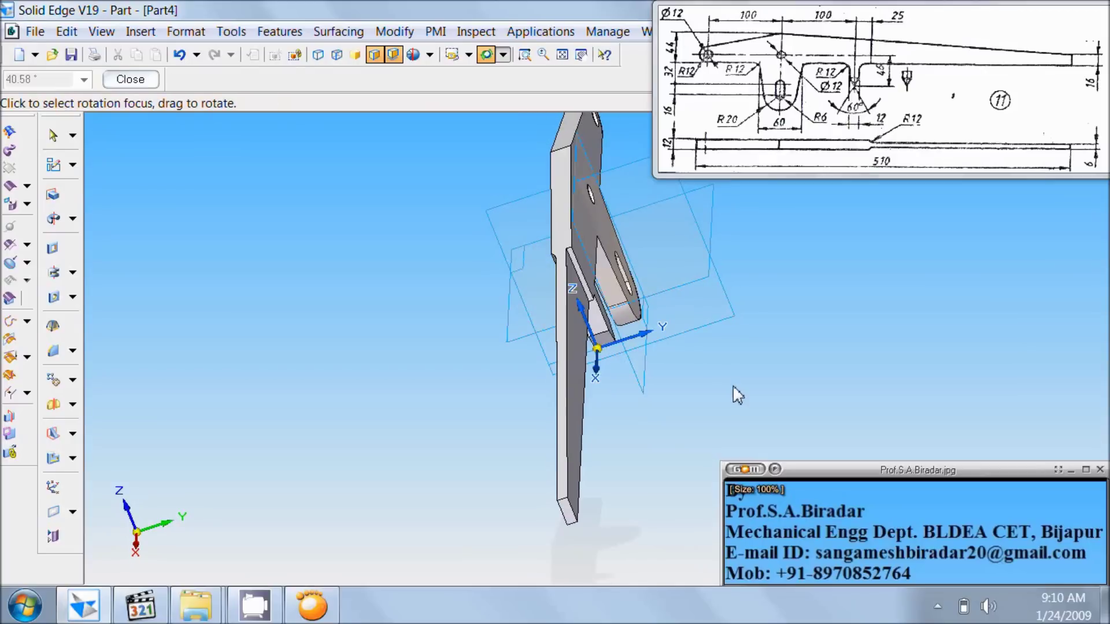
key(Escape)
click(578, 283)
text(12)
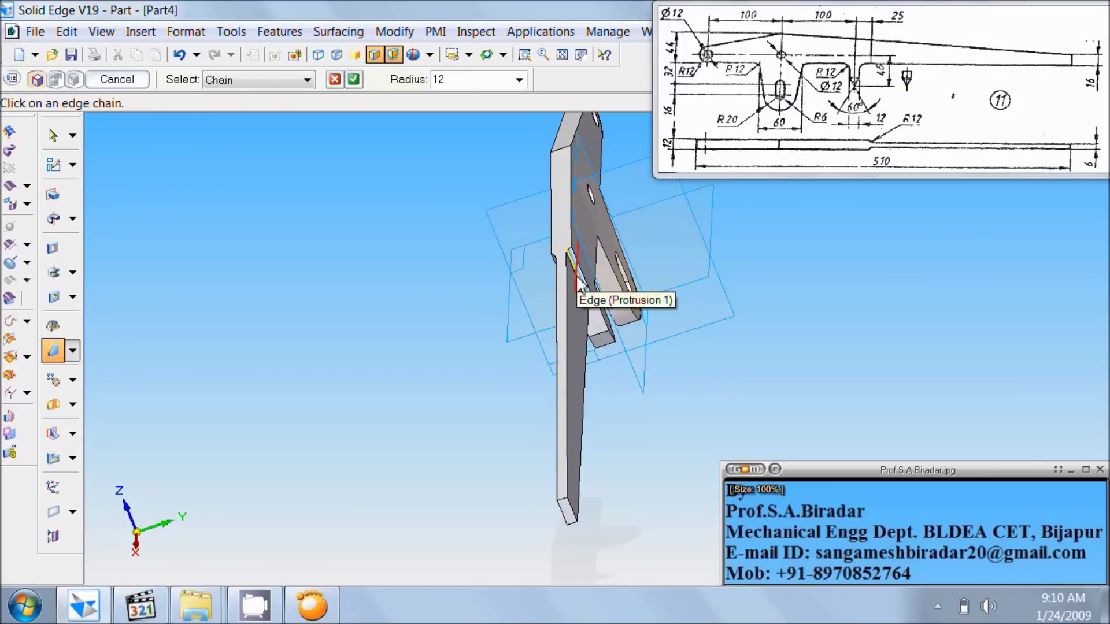
click(579, 283)
right_click(579, 282)
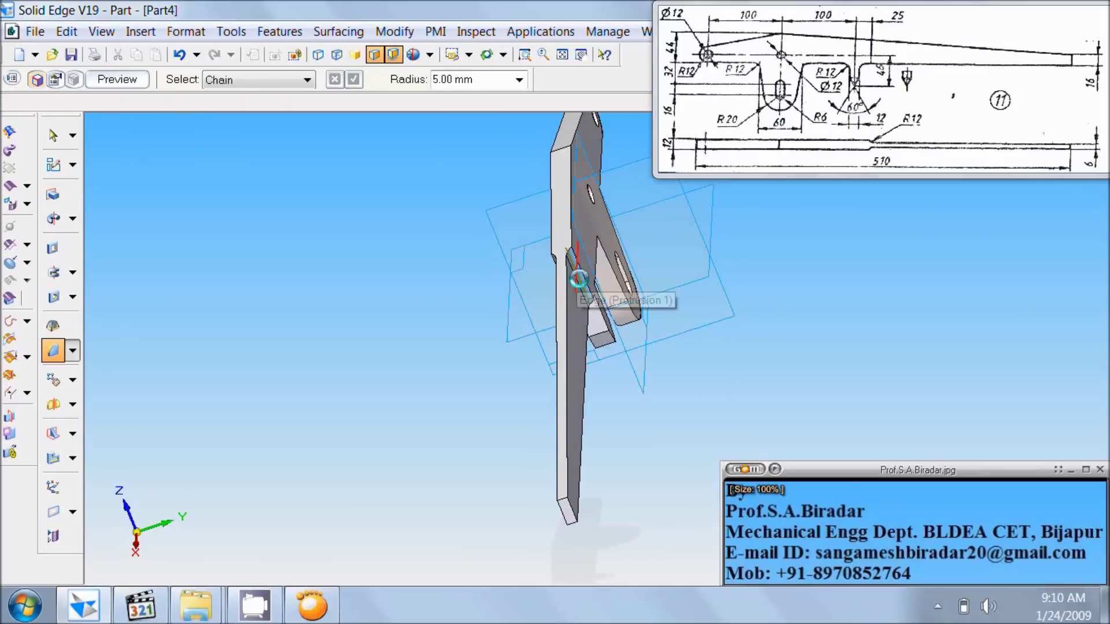
Step: From below, give the small hook's inner corner and the cutout's vertical edge 12 mm rounds
click(486, 54)
drag(410, 358, 586, 413)
key(Escape)
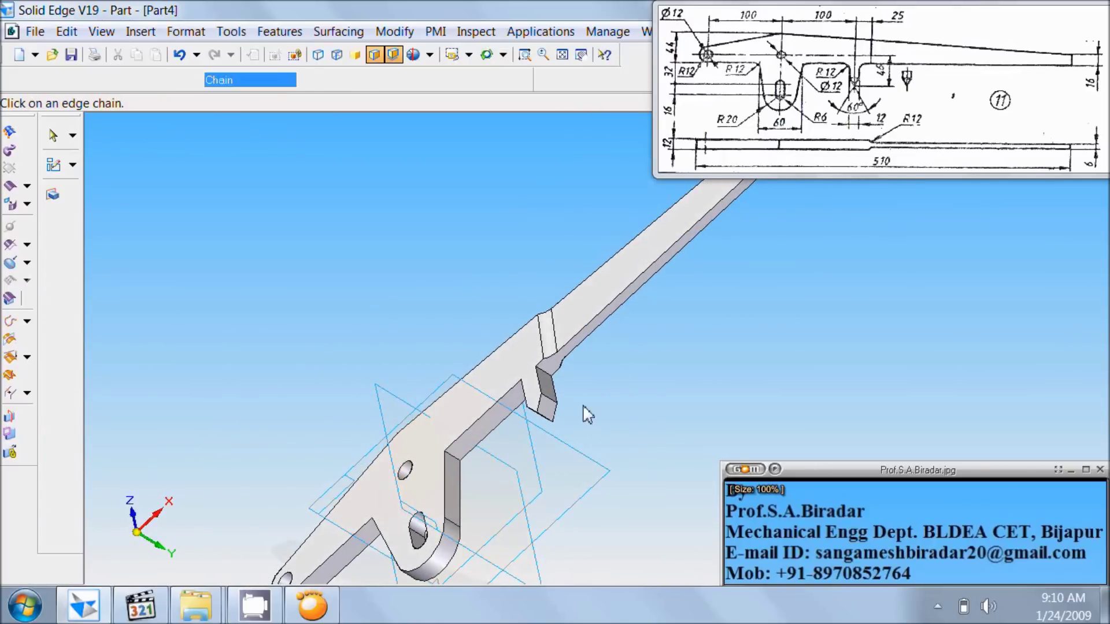
click(547, 373)
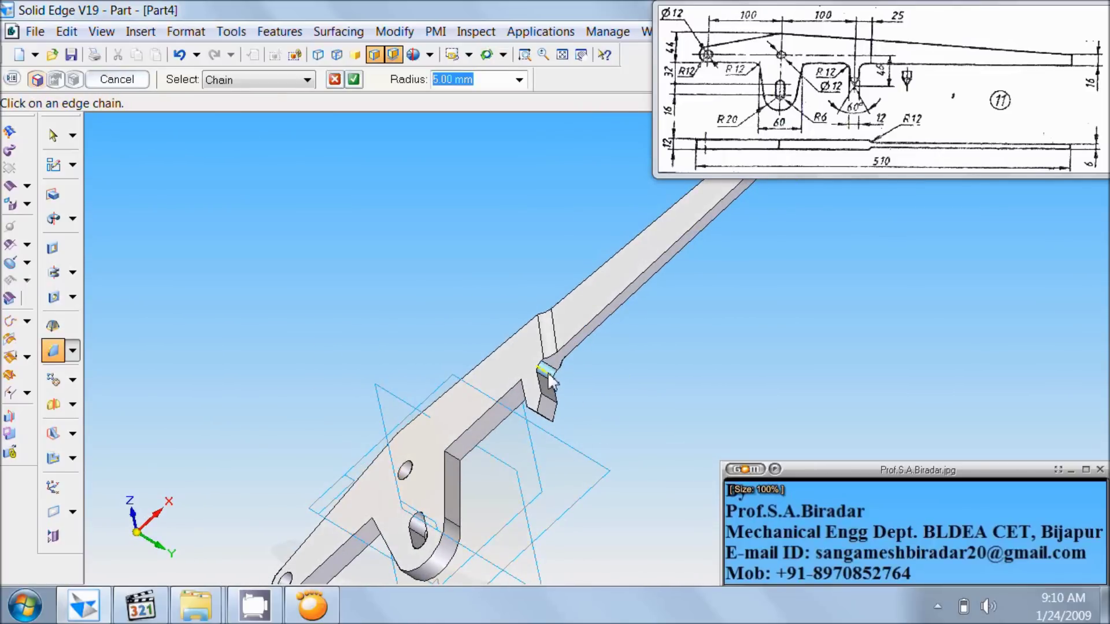
text(12)
key(Return)
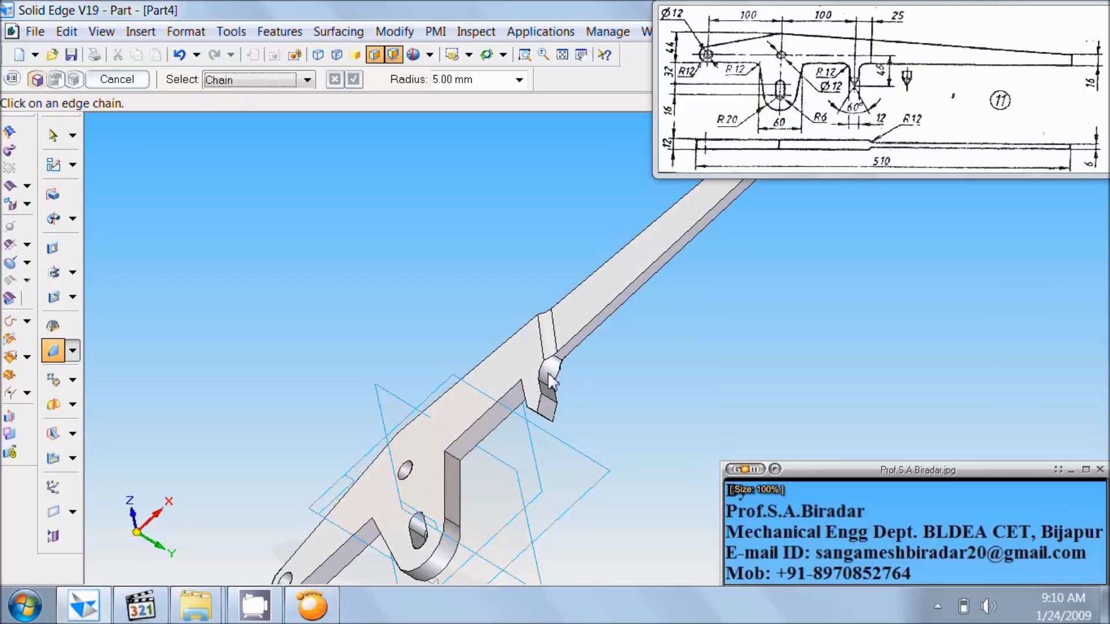
click(454, 455)
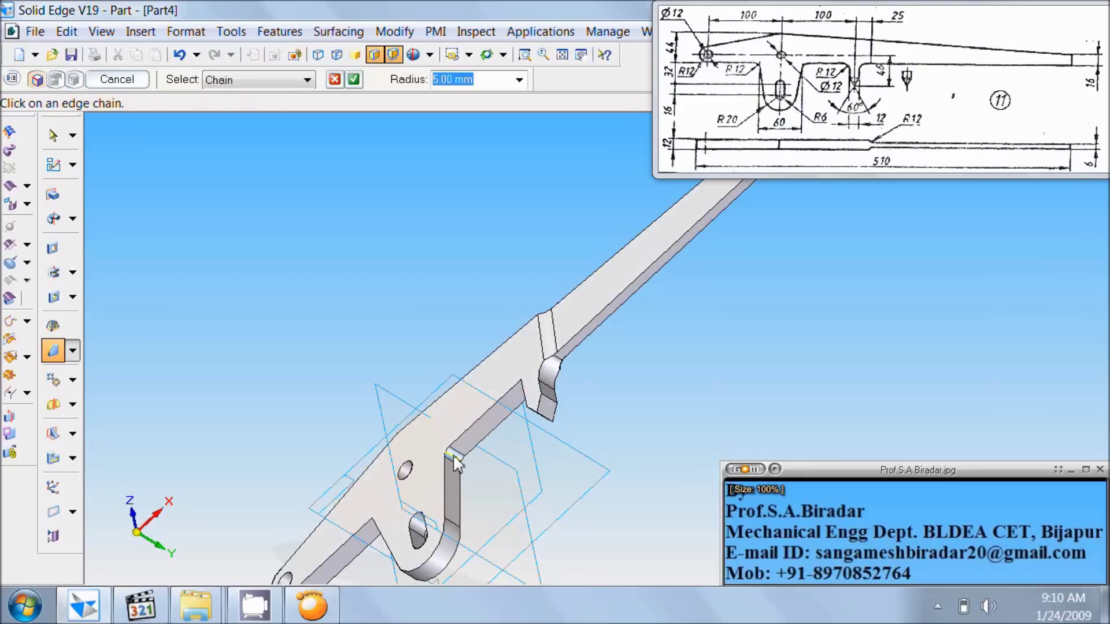
text(12)
key(Return)
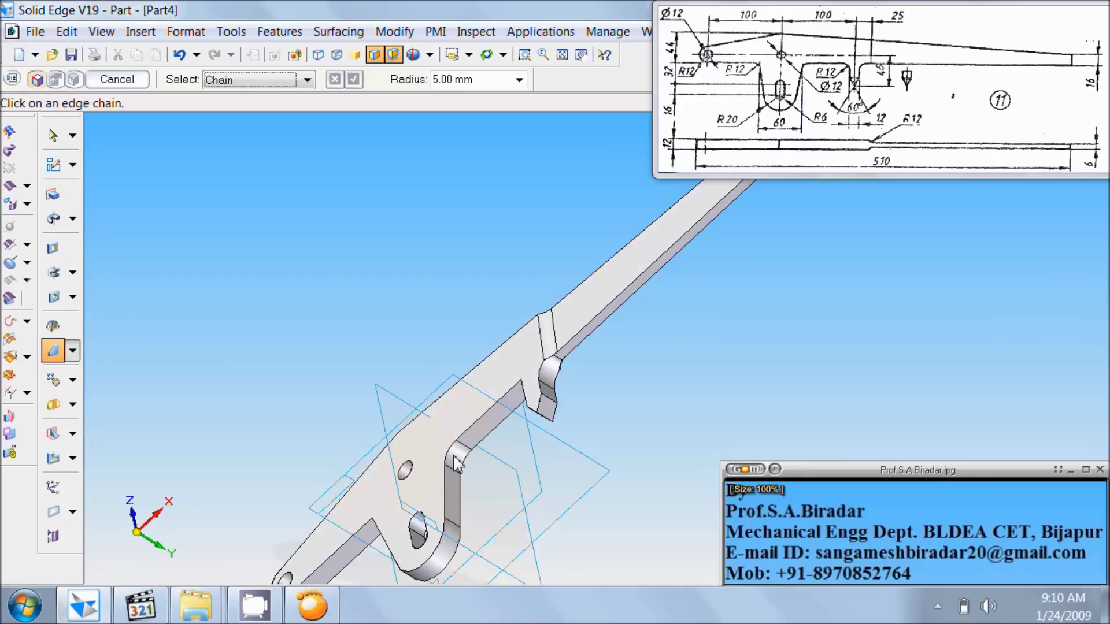
Step: Round the inner corner edge near the hook with a 12 mm radius
click(486, 55)
drag(647, 362, 738, 298)
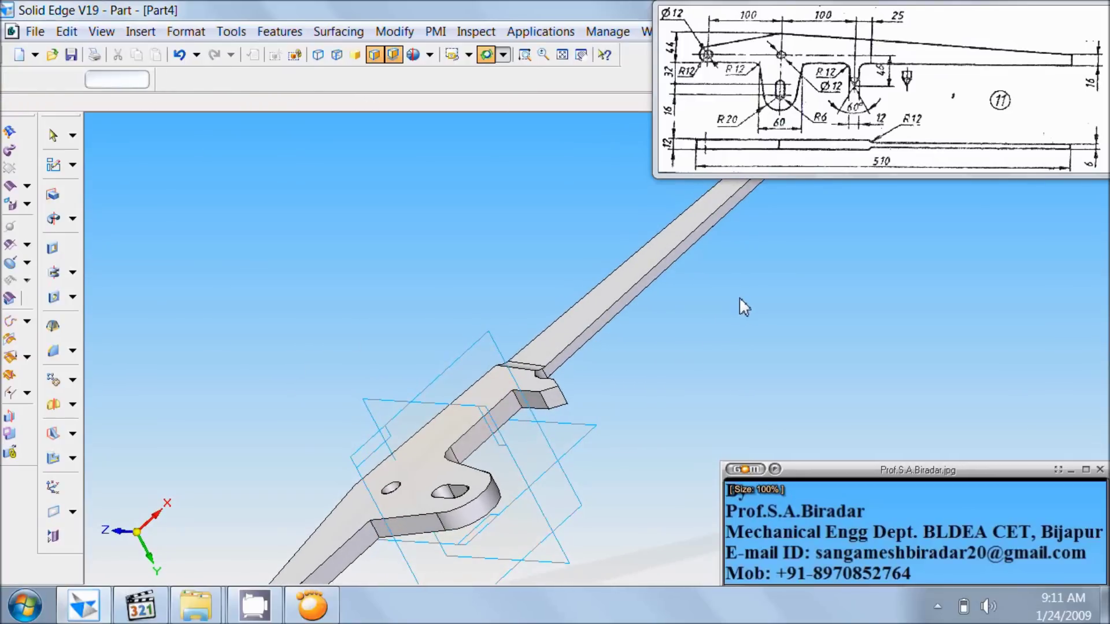
key(Escape)
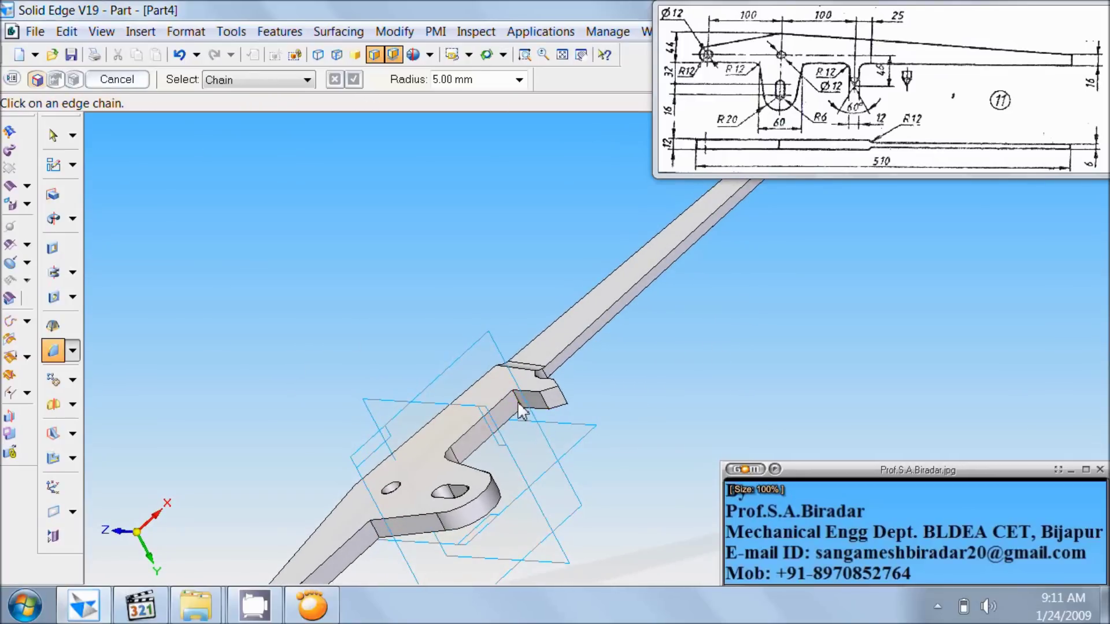
click(519, 406)
text(1)
key(Return)
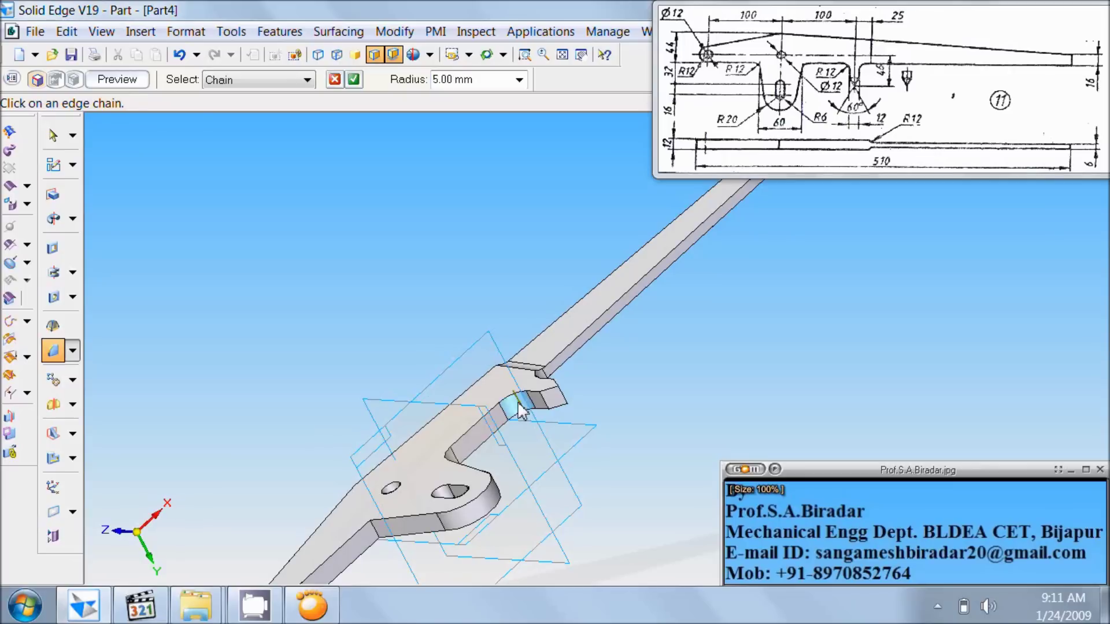
Step: Apply a 12 mm round to the left corner edge where the arm steps down
click(486, 55)
drag(318, 280, 299, 190)
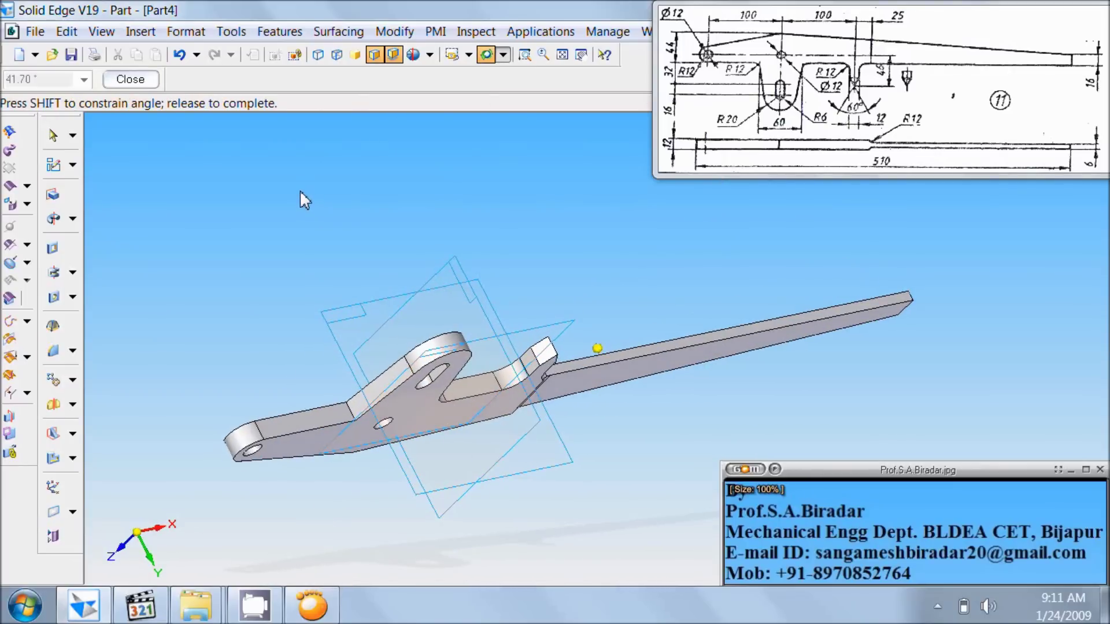
key(Escape)
click(350, 409)
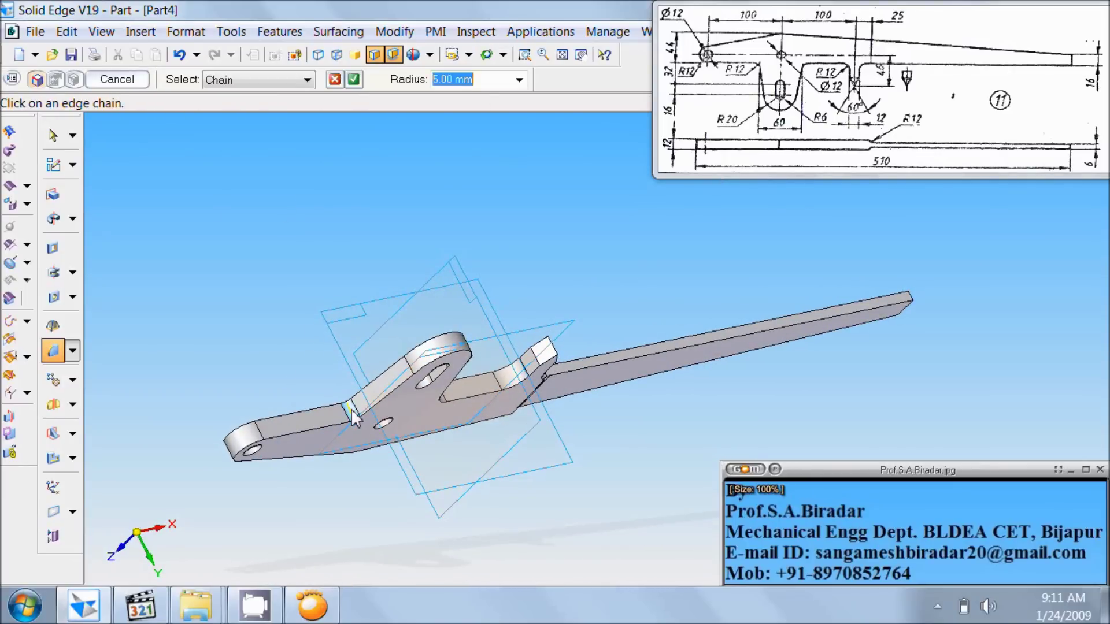
text(12)
key(Escape)
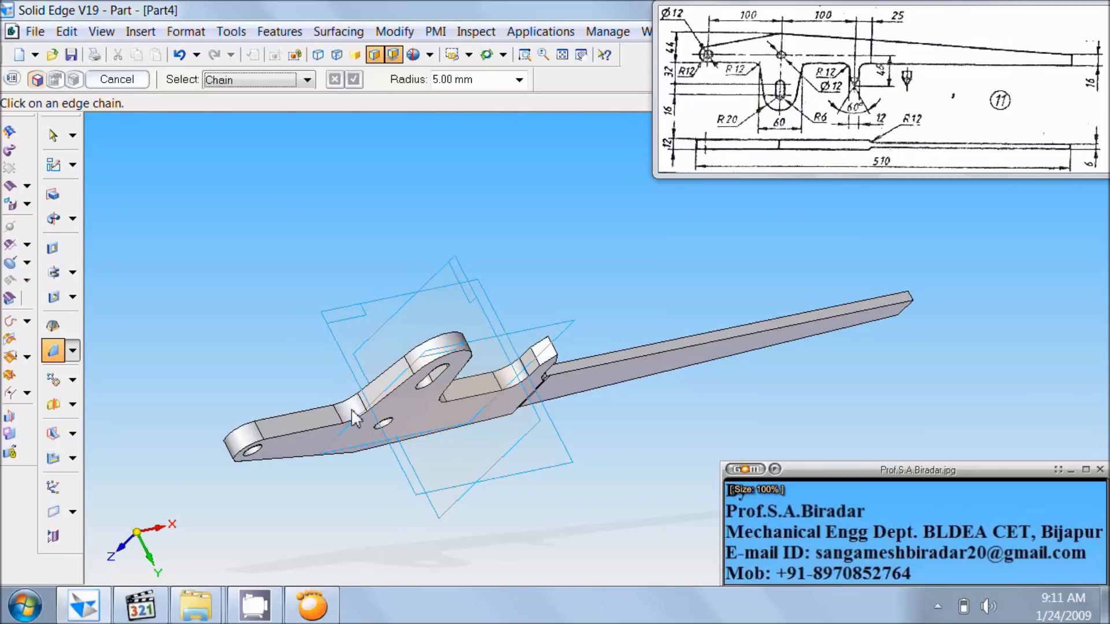
Step: Show the part from the front view and fit it in the window
click(469, 55)
click(496, 126)
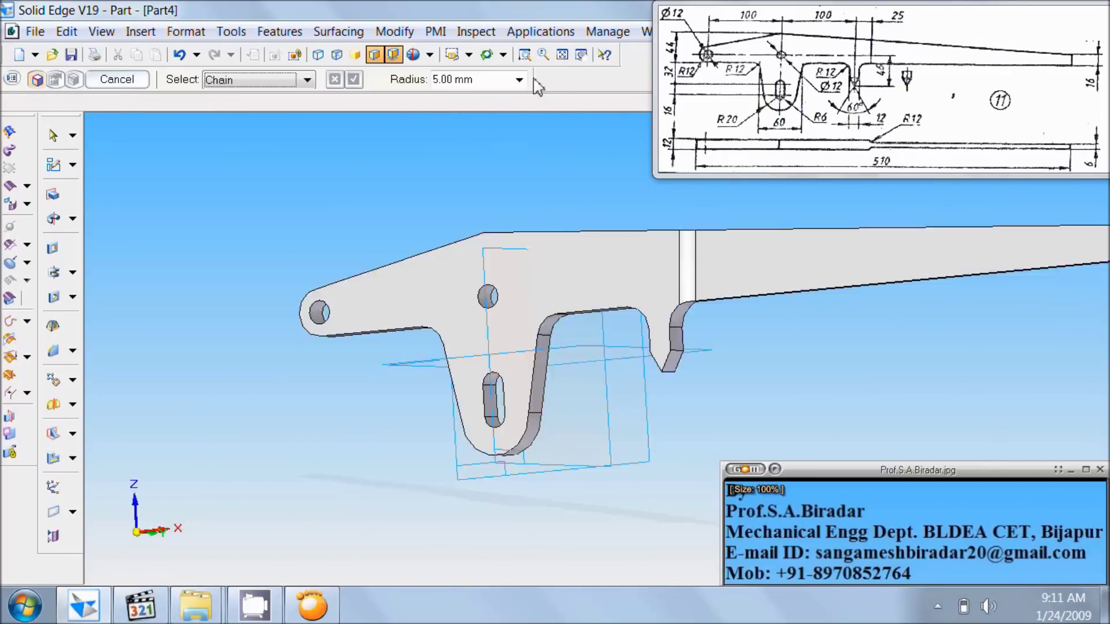
click(562, 54)
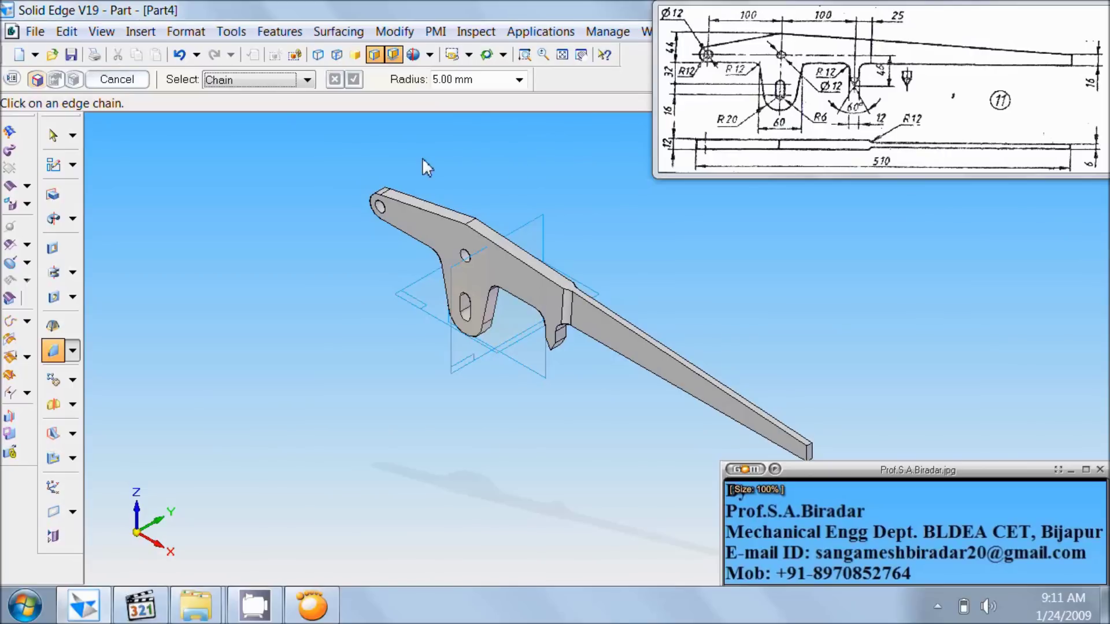
Step: Open Save As on the Ramsbottom safety valve folder and start editing the default name Part4.par
click(35, 31)
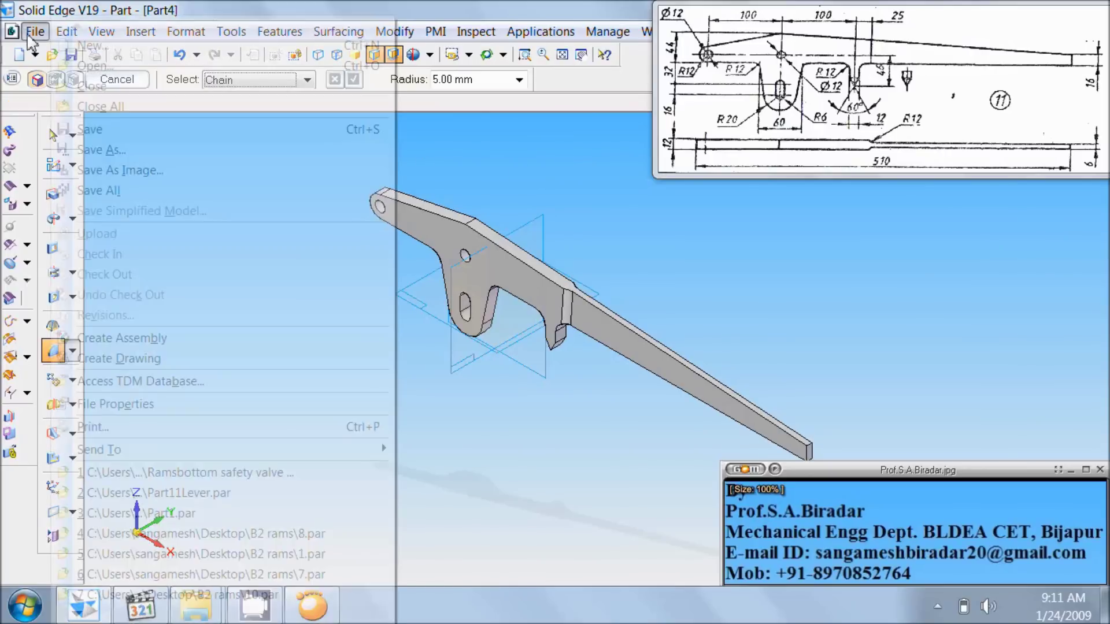
click(101, 150)
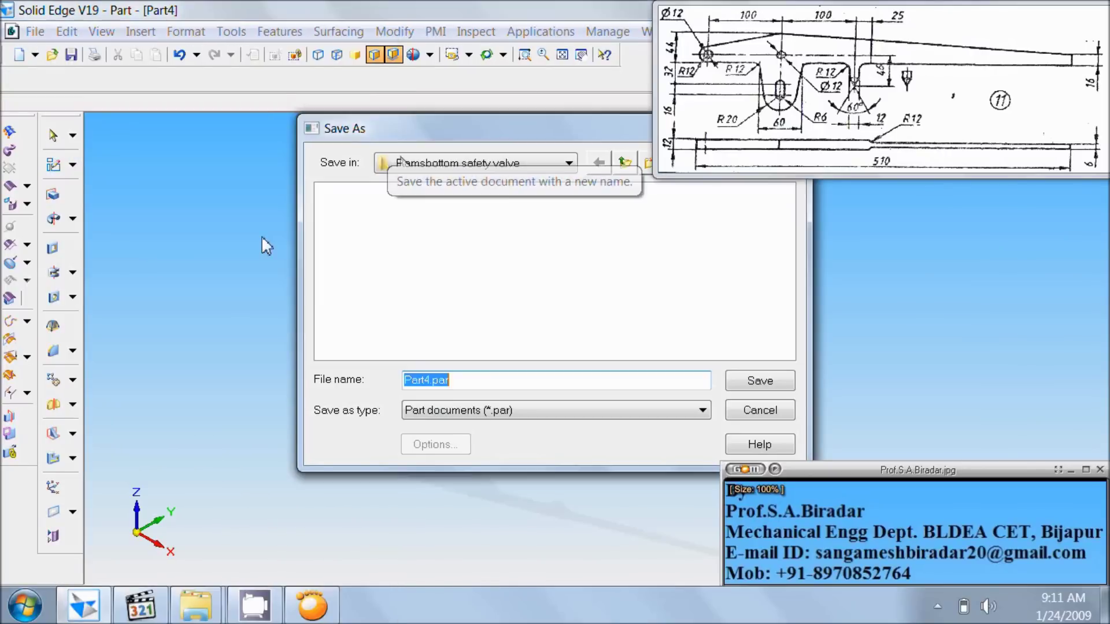
click(482, 380)
key(BackSpace)
key(BackSpace)
key(BackSpace)
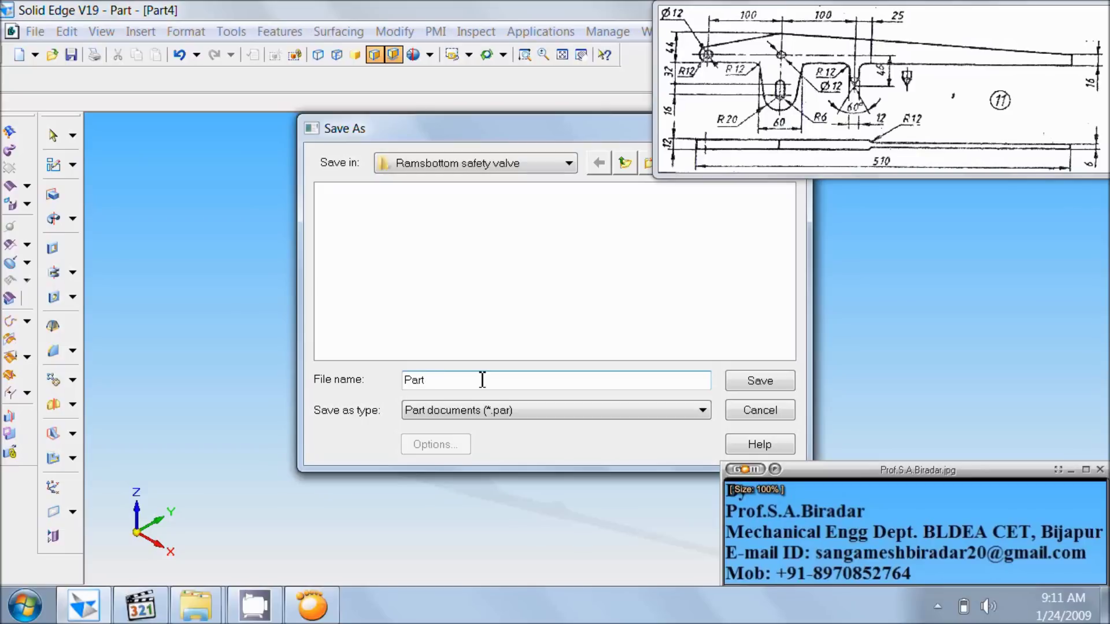